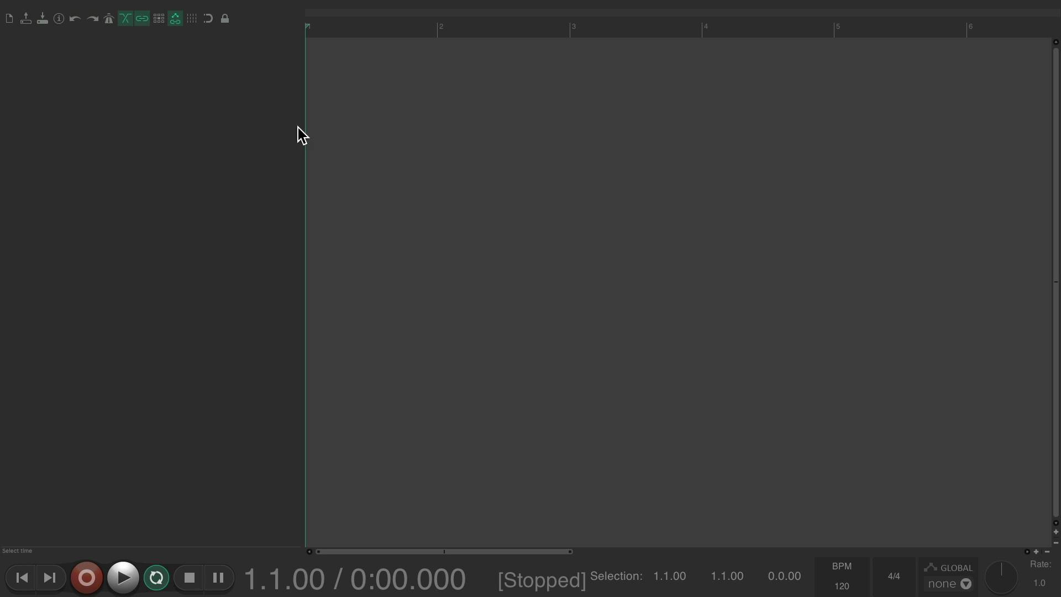
- Add two new tracks and view the track channel count options in the first track's routing settings
double_click(213, 133)
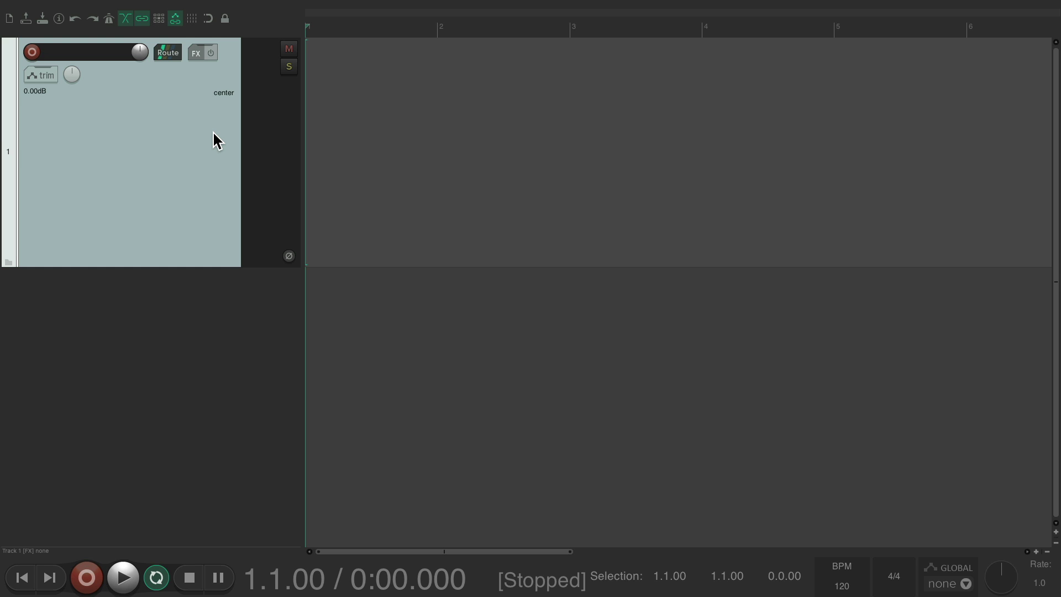
double_click(199, 318)
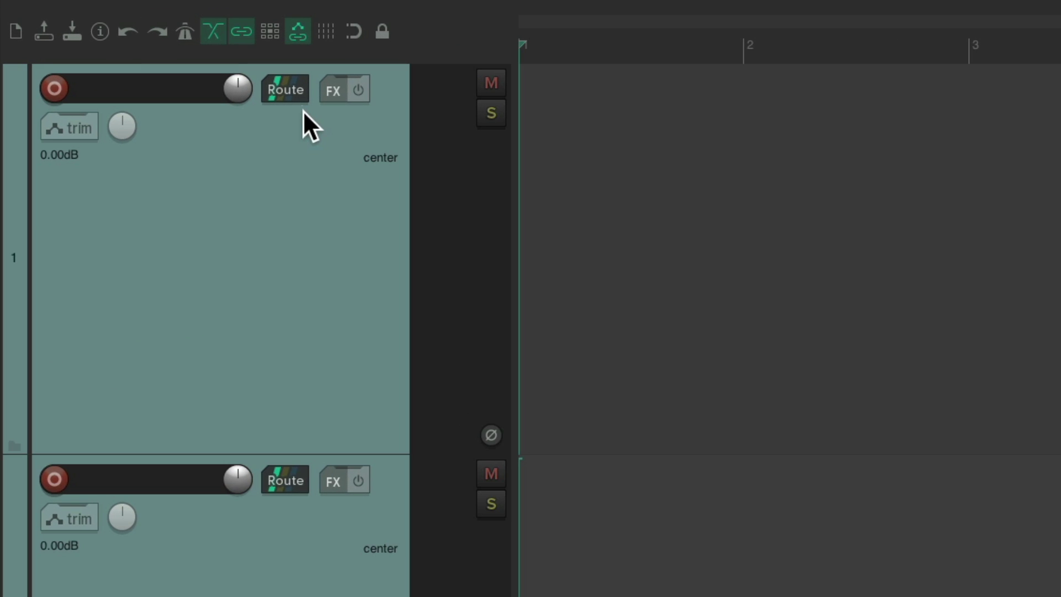
click(296, 94)
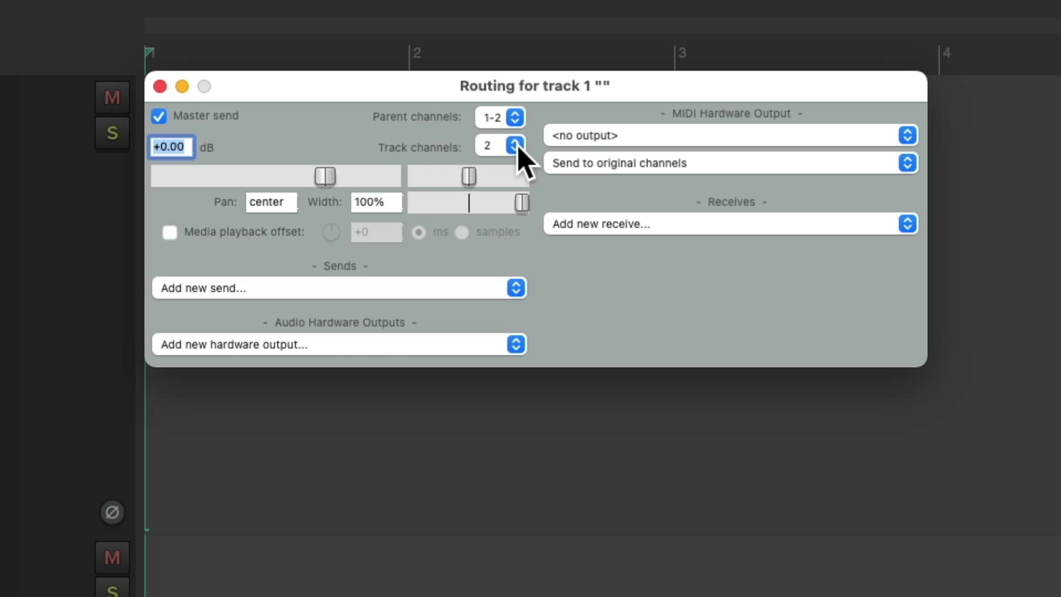
click(514, 146)
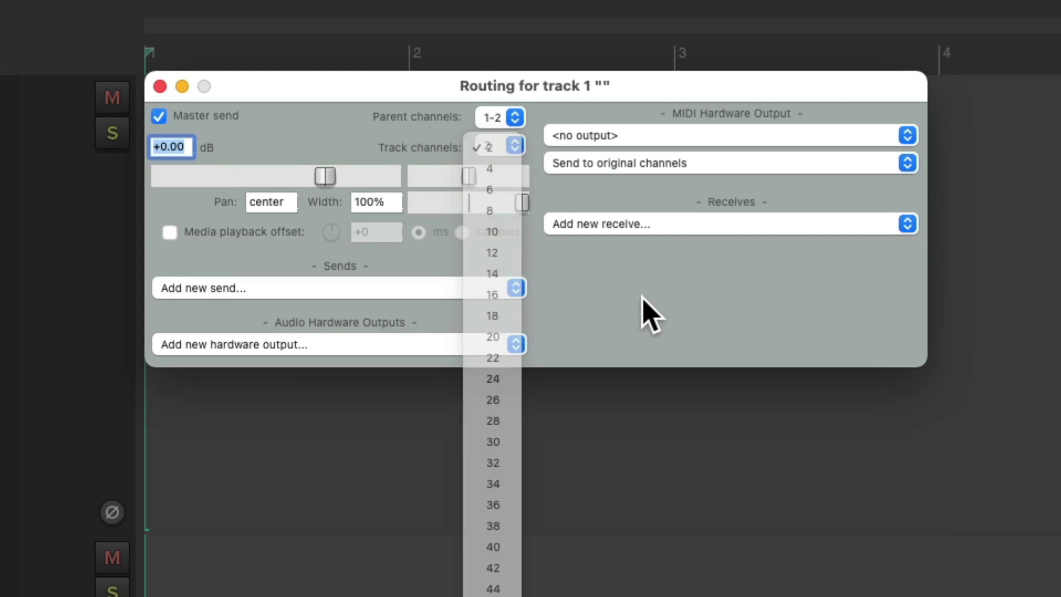
click(648, 52)
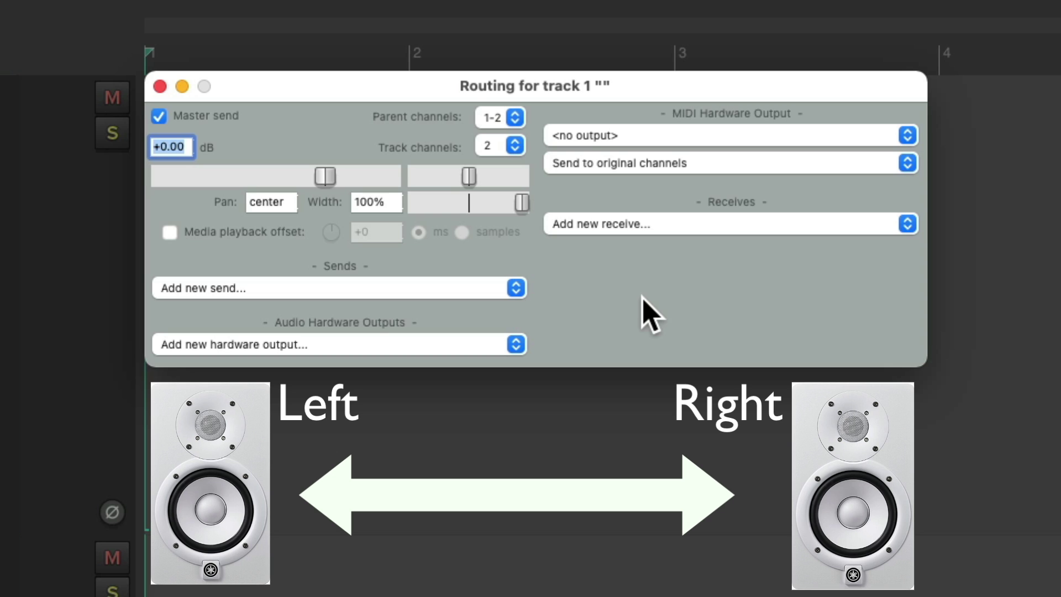
click(160, 86)
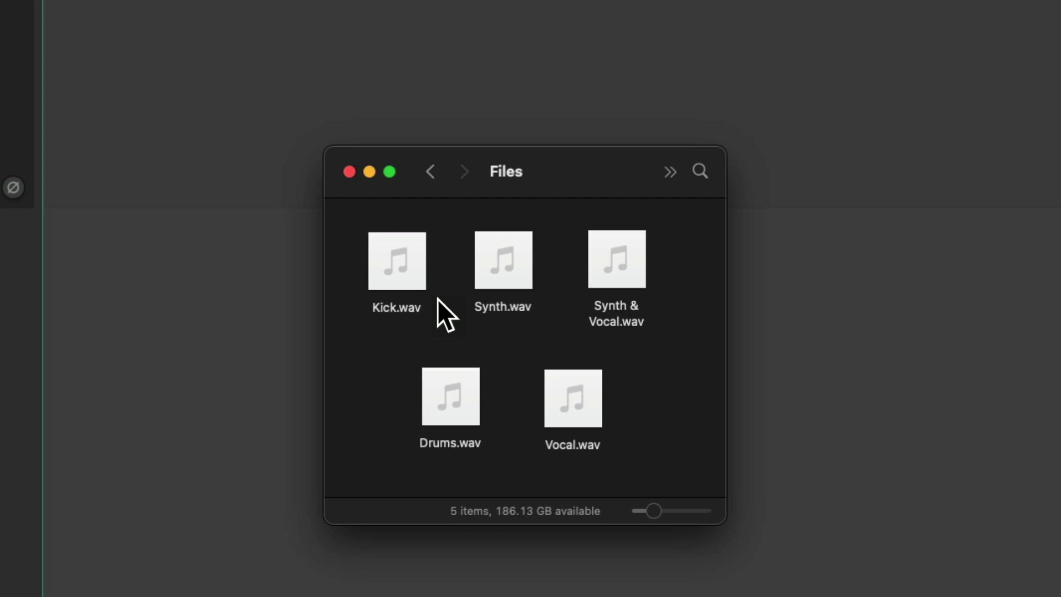
- Import Kick.wav onto track 1 at the start of the timeline
mouse_move(422, 288)
drag(415, 285, 37, 0)
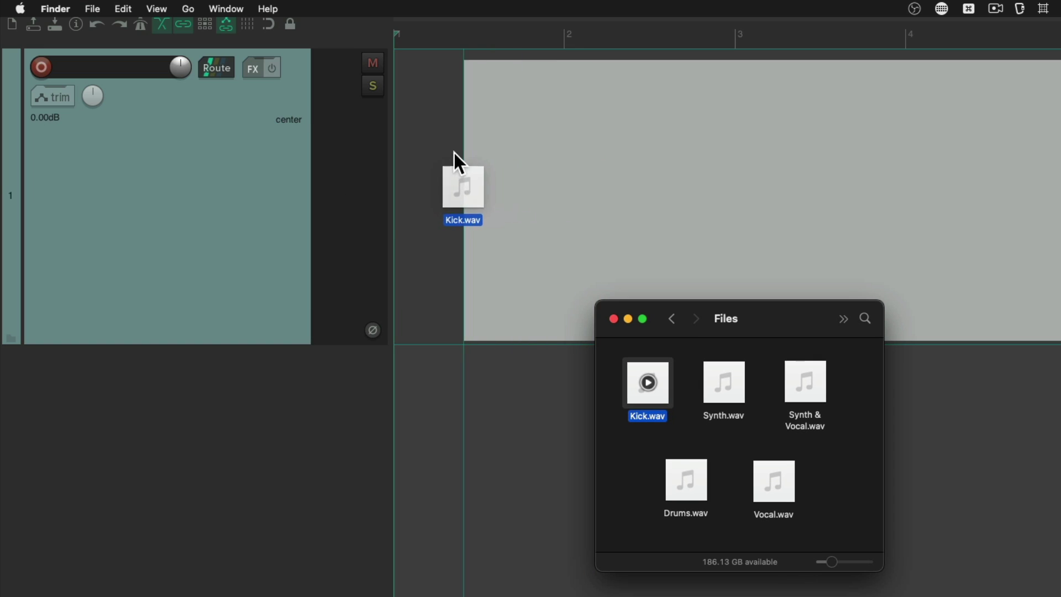
drag(389, 158, 390, 161)
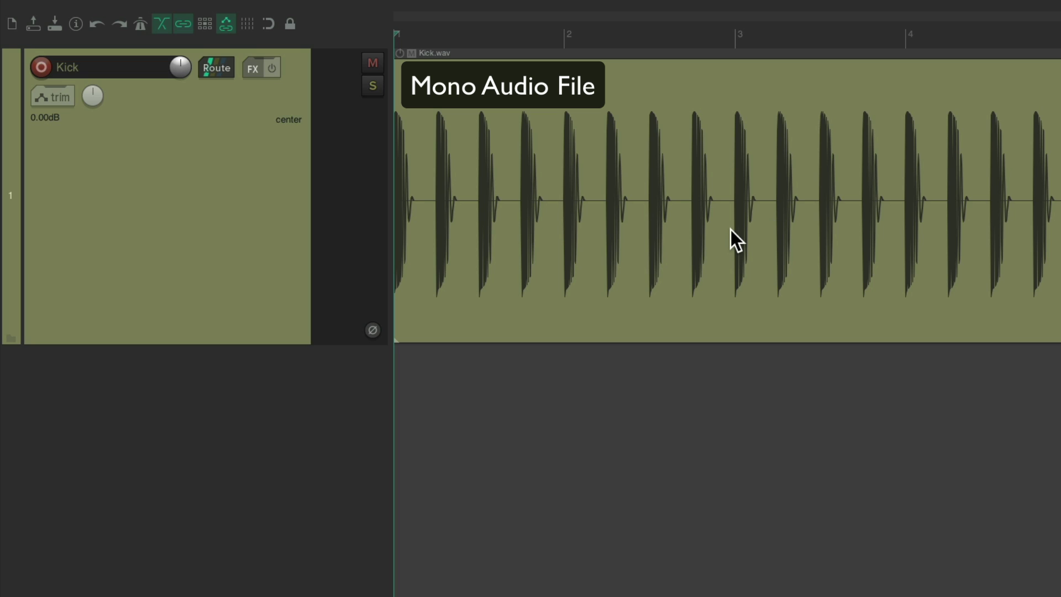
- Play the Kick track to watch its meters and check its track channel count in the routing settings
key(space)
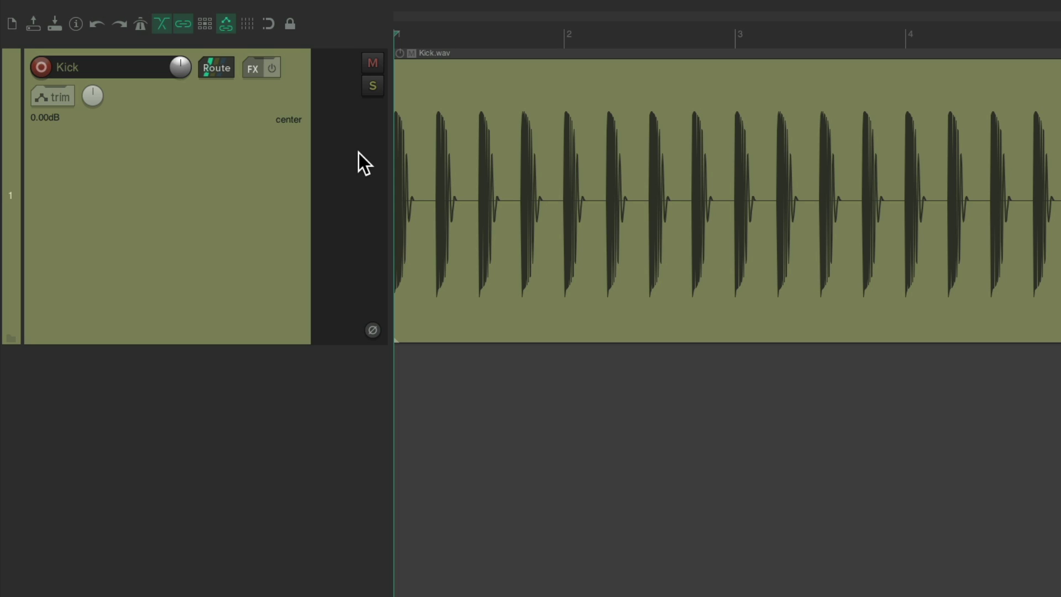
key(space)
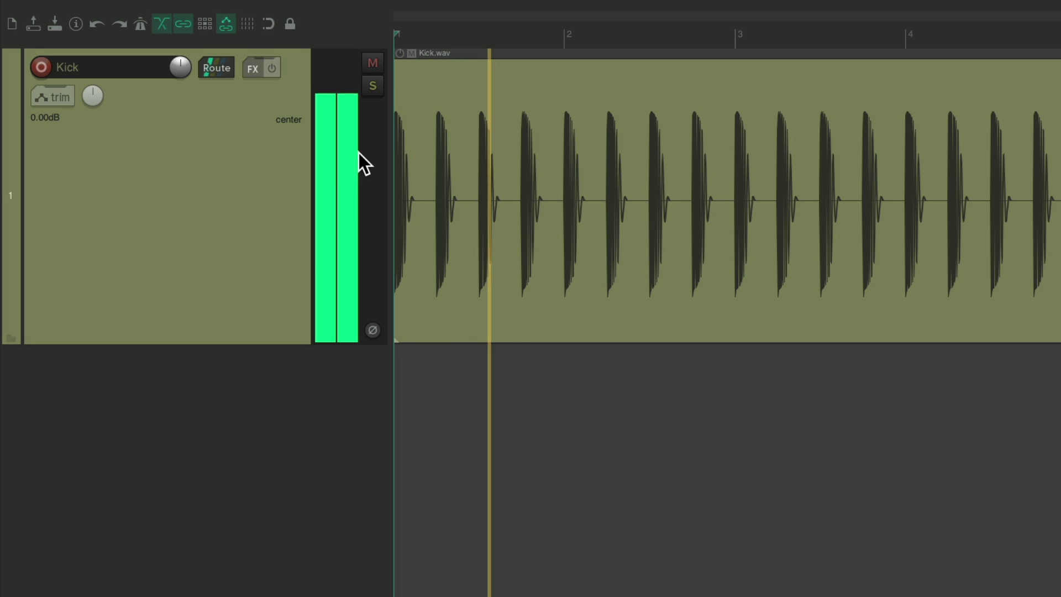
key(space)
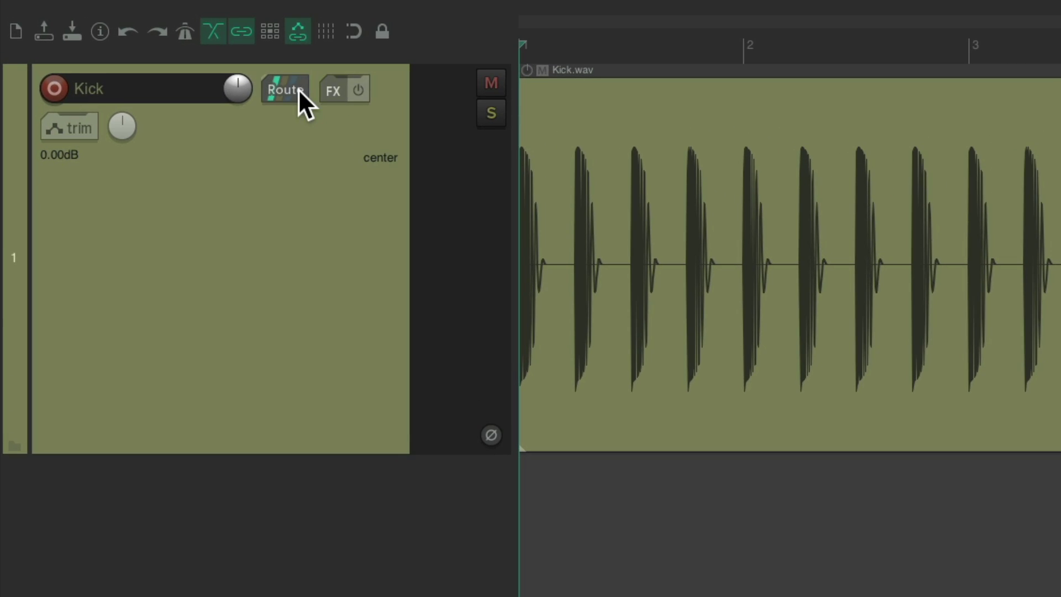
click(216, 67)
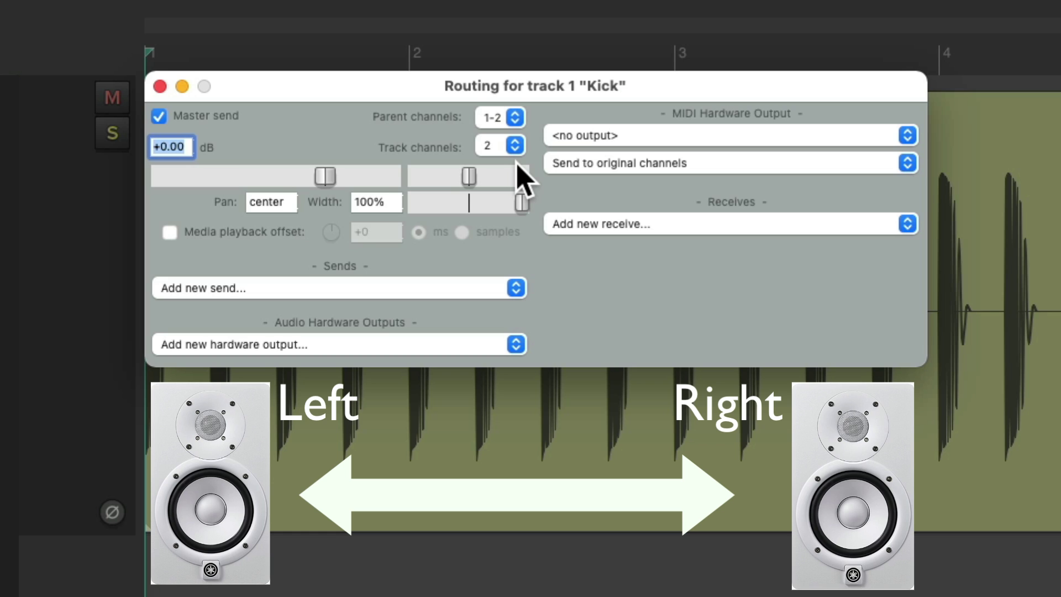
click(160, 85)
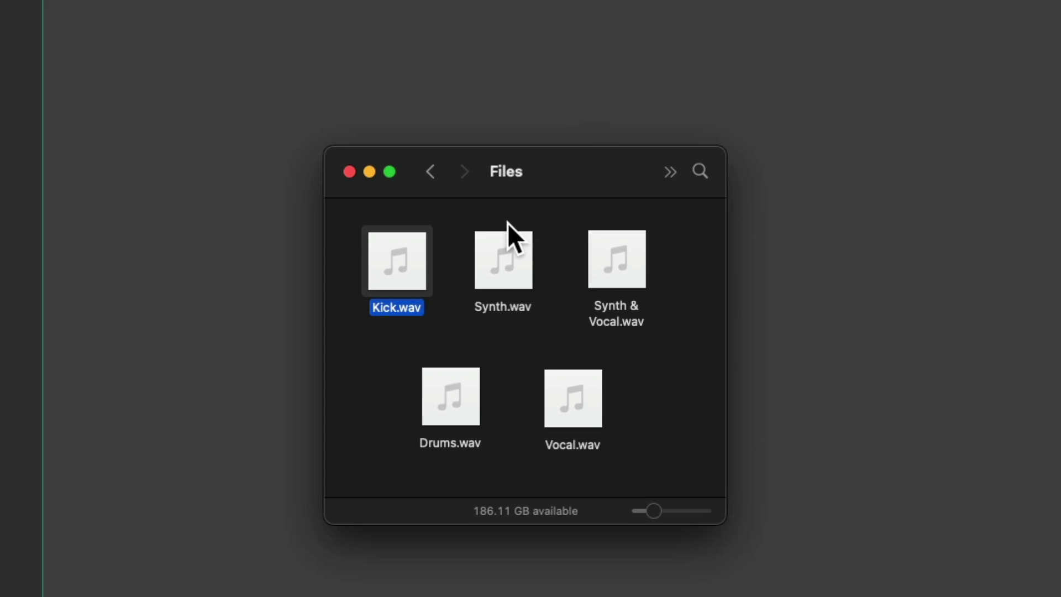
- Import Synth.wav onto track 1 at the start of the timeline and play it back
drag(492, 260, 299, 170)
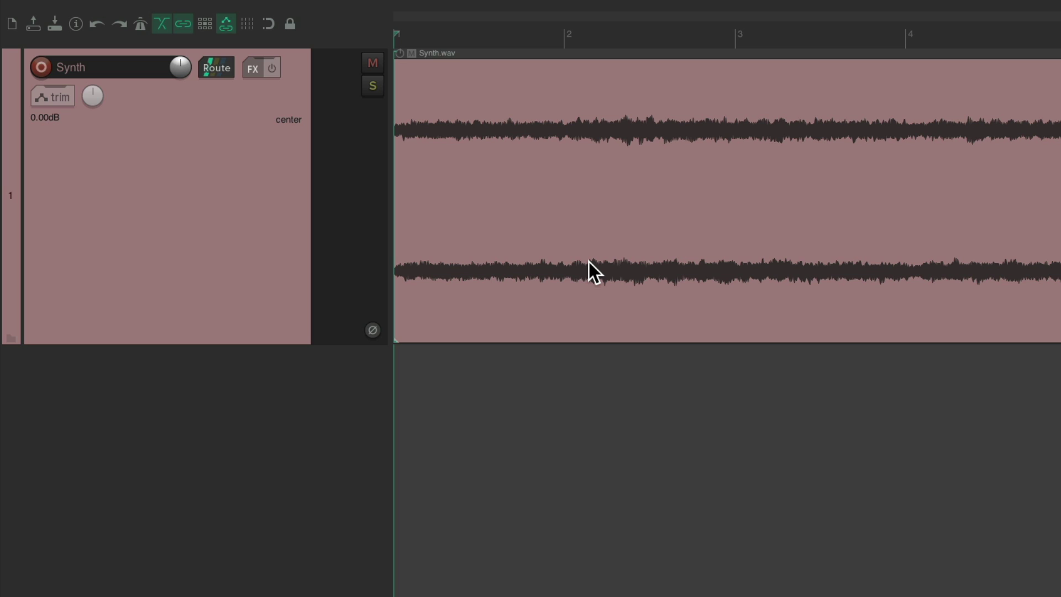
key(space)
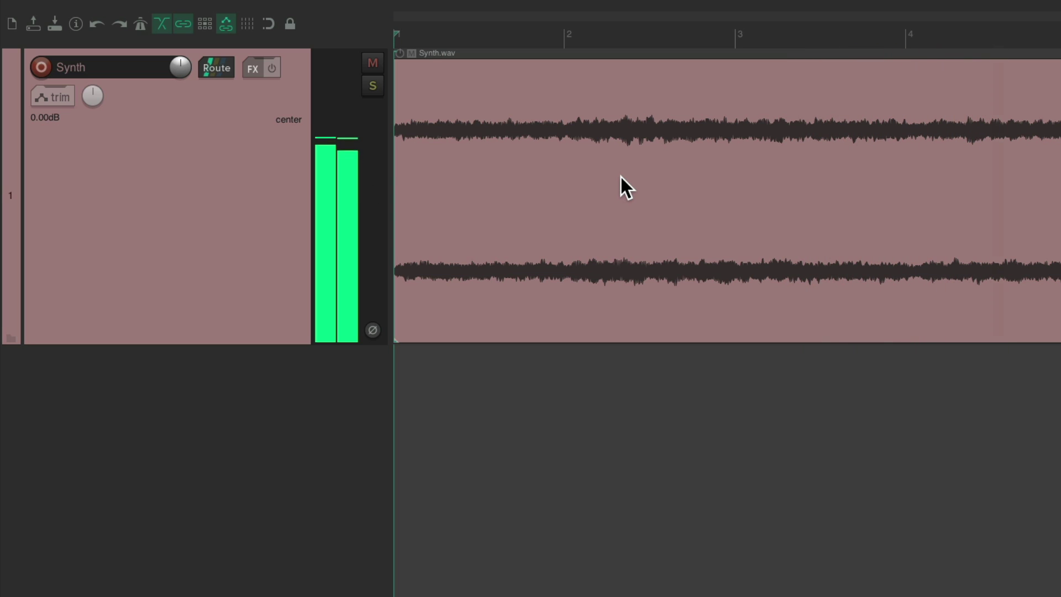
key(space)
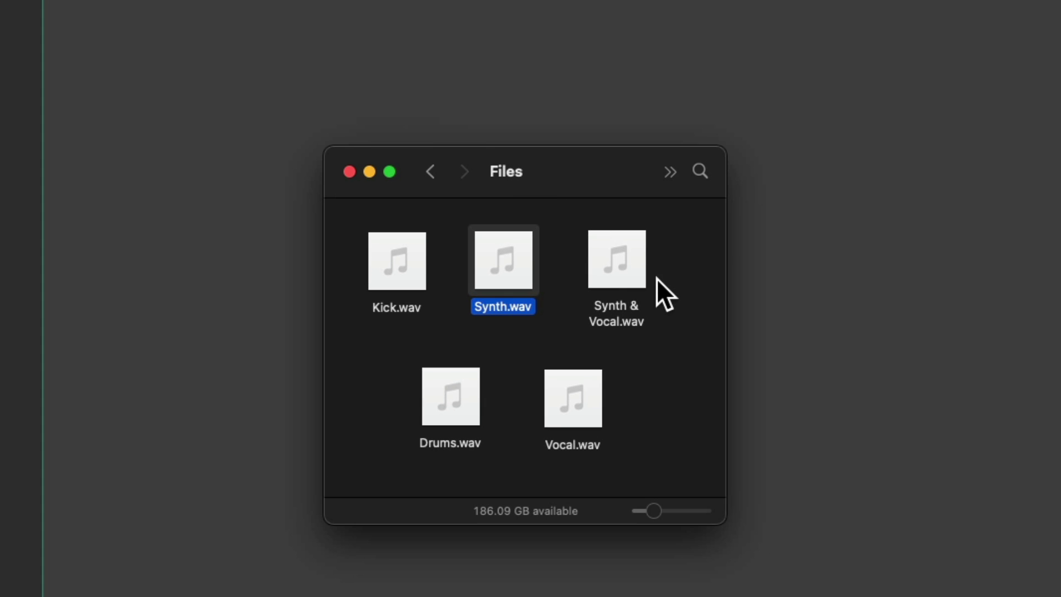
- Import Synth & Vocal.wav onto track 1 at the timeline start and review its channel routing and playback
drag(616, 237, 242, 170)
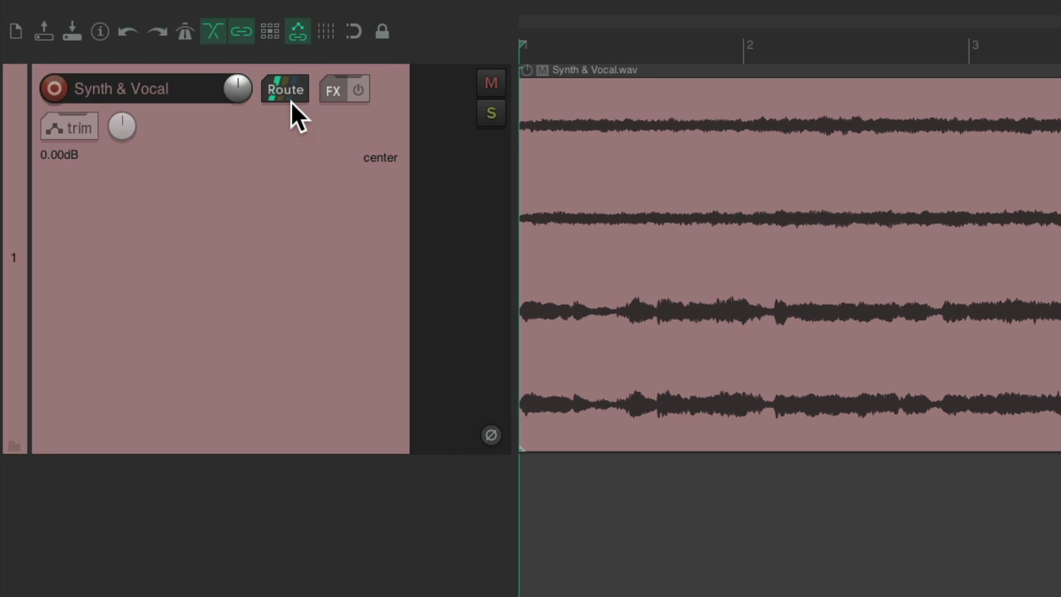
click(216, 67)
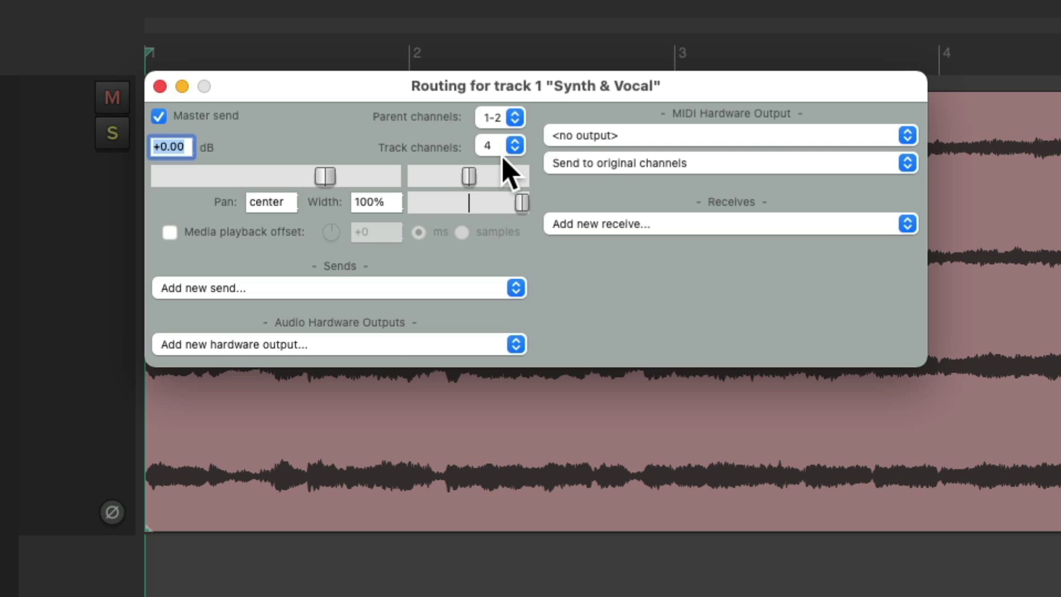
click(159, 86)
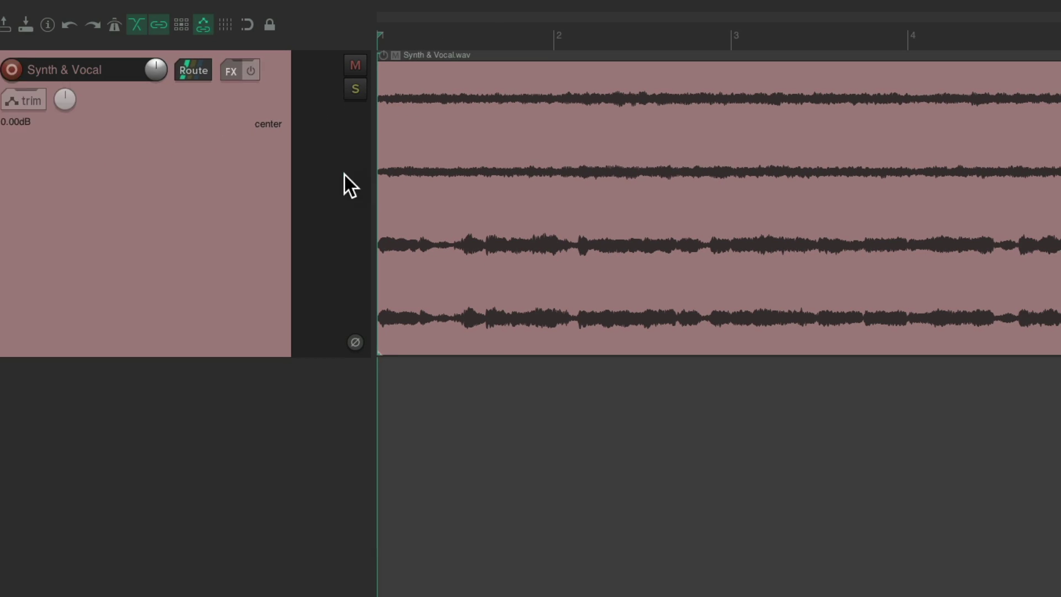
key(space)
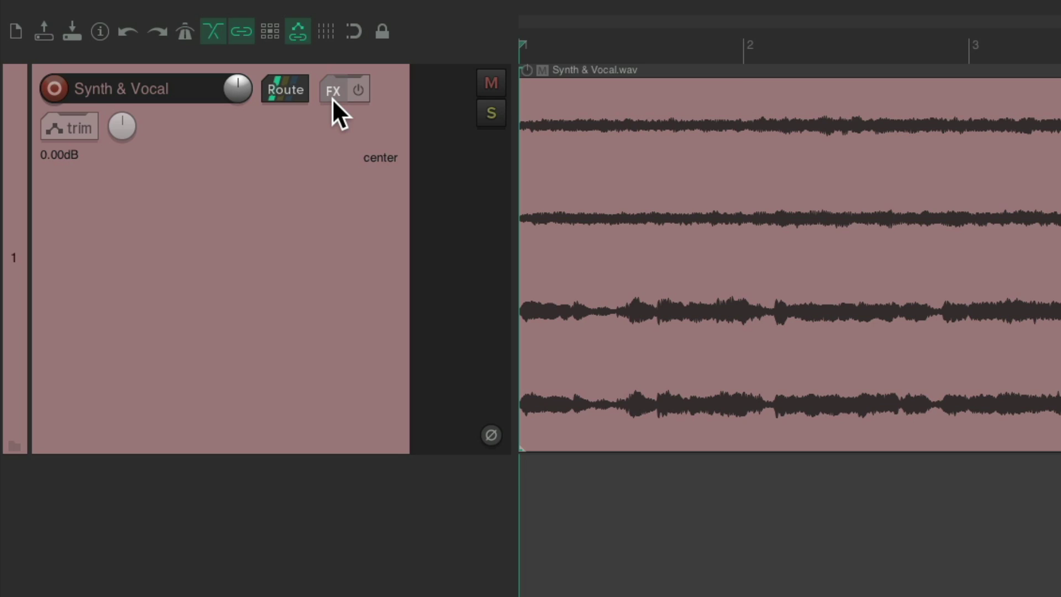
- Add the JS: Channel Mapper-Downmixer (Cockos) effect to the Synth & Vocal track and play the track through it
click(333, 91)
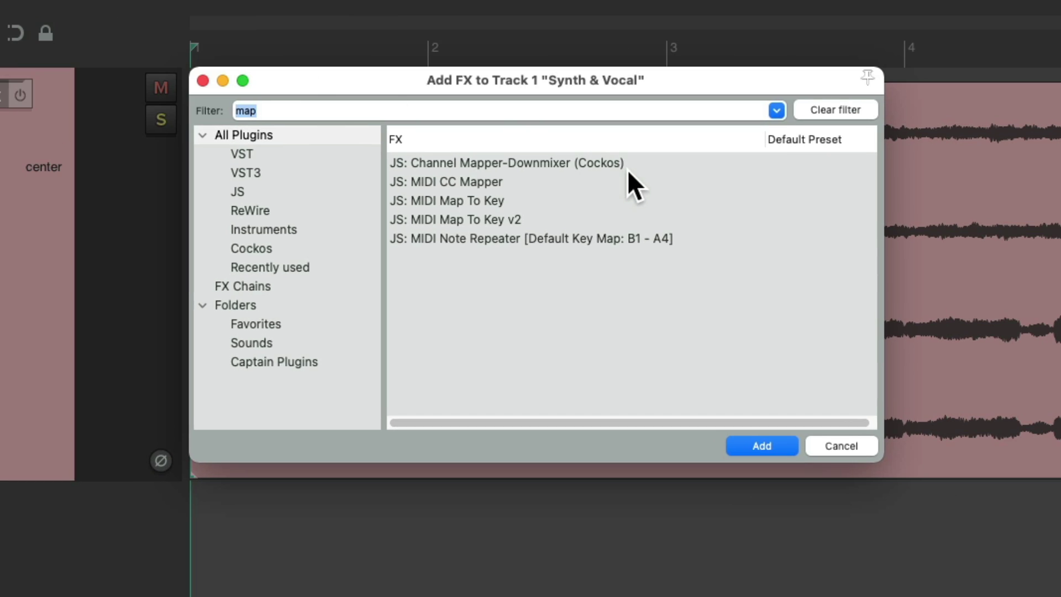
click(545, 168)
double_click(545, 168)
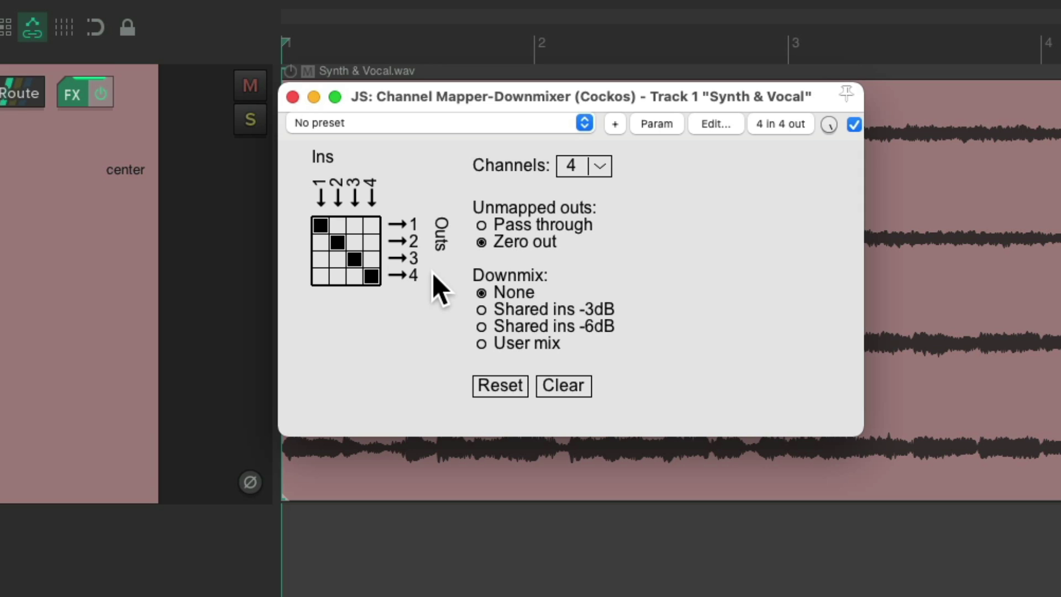
key(space)
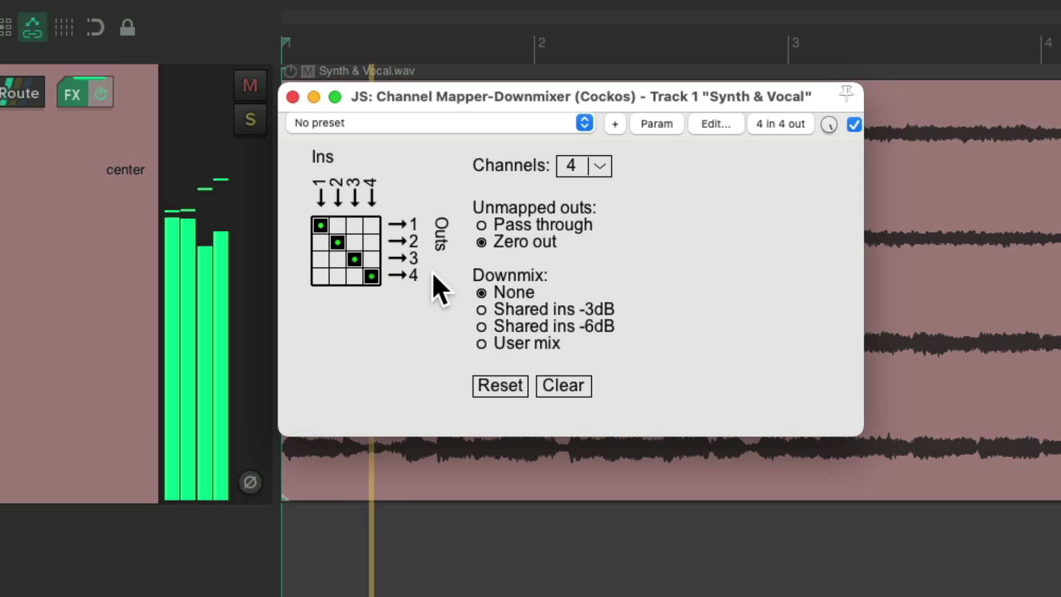
key(space)
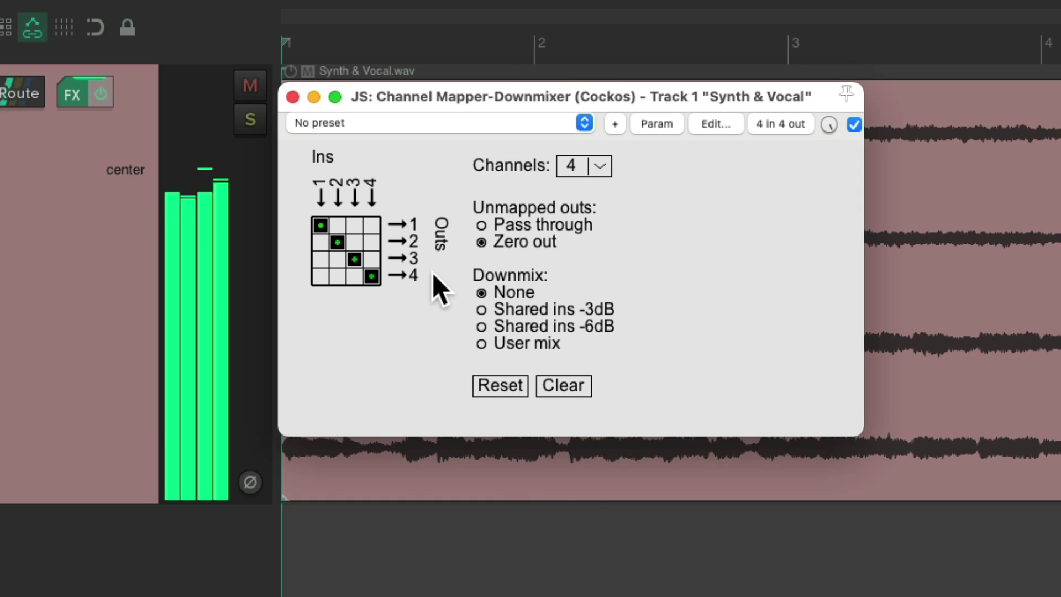
- Remap input 3 to output 1 and input 4 to output 2 in the channel mapper, and play the resulting downmix
click(354, 258)
click(372, 275)
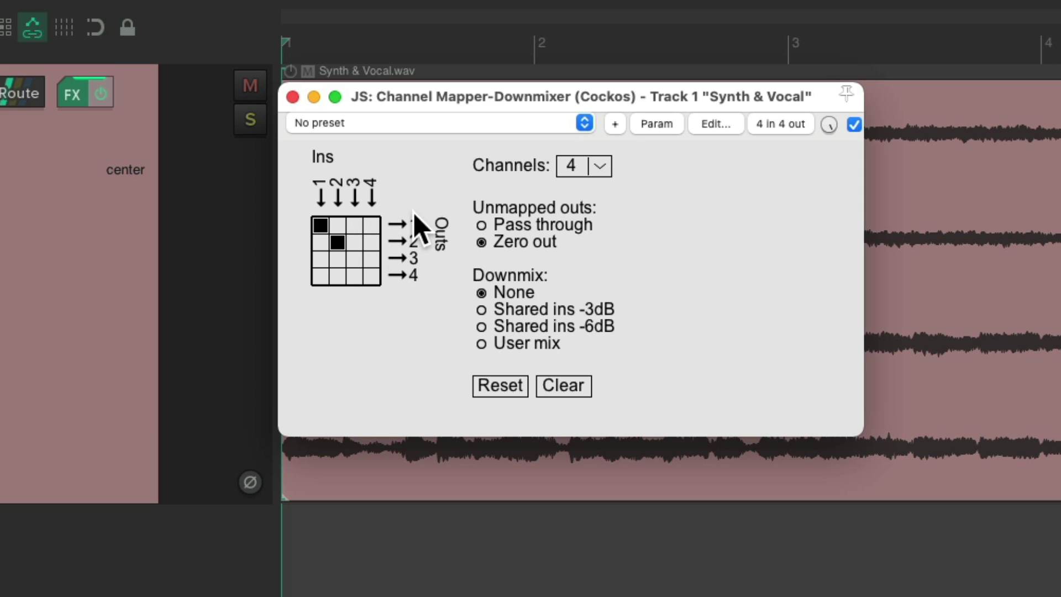
click(355, 224)
click(371, 242)
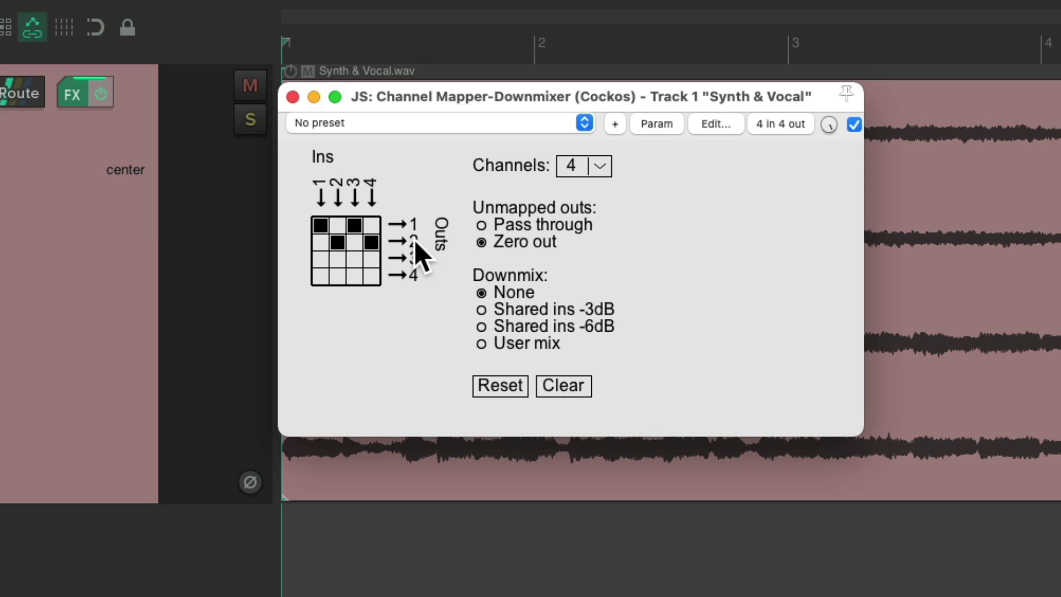
key(space)
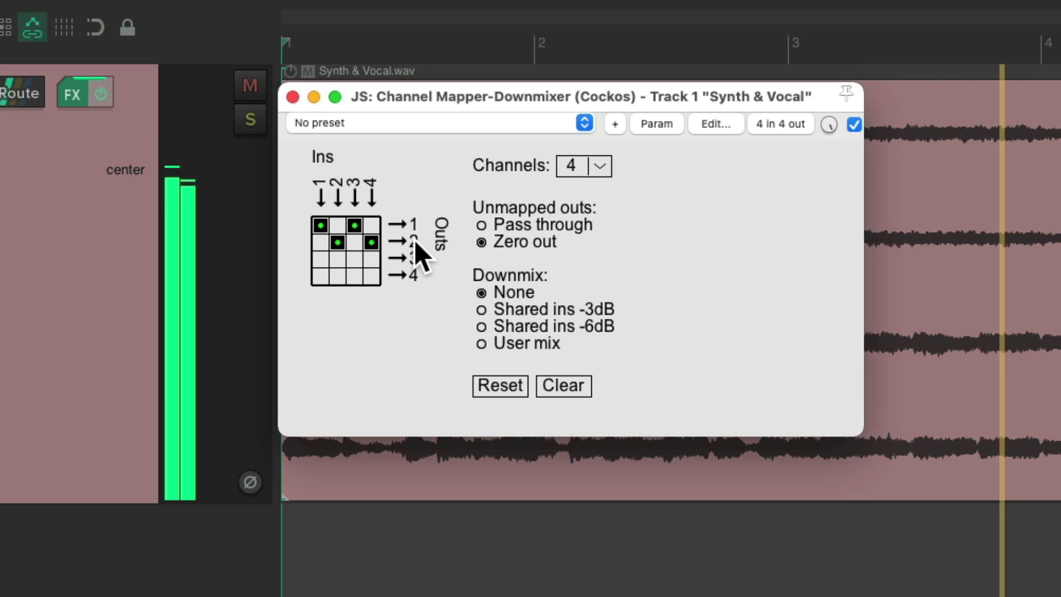
key(space)
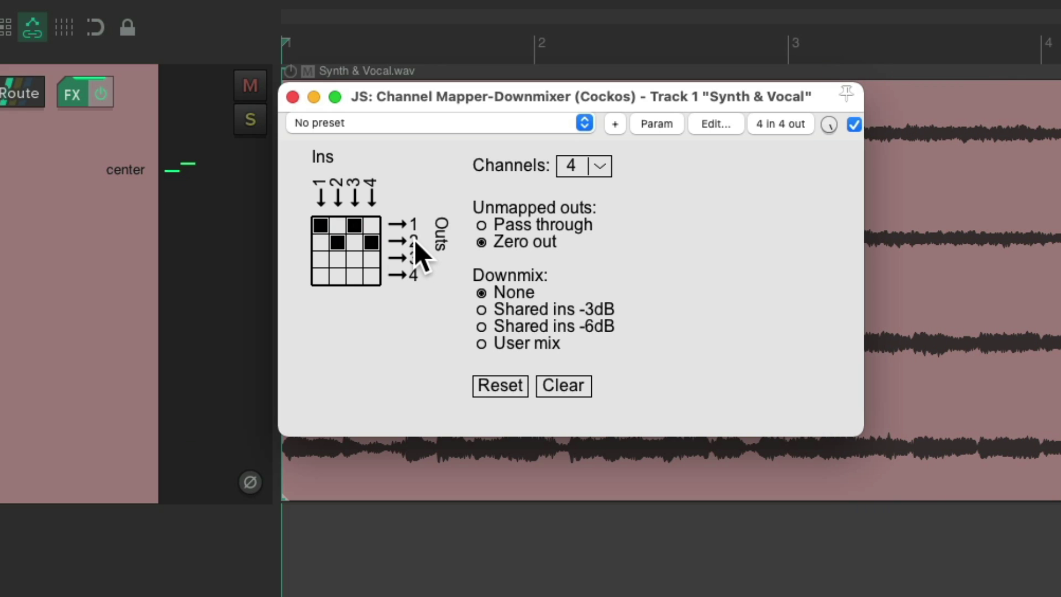
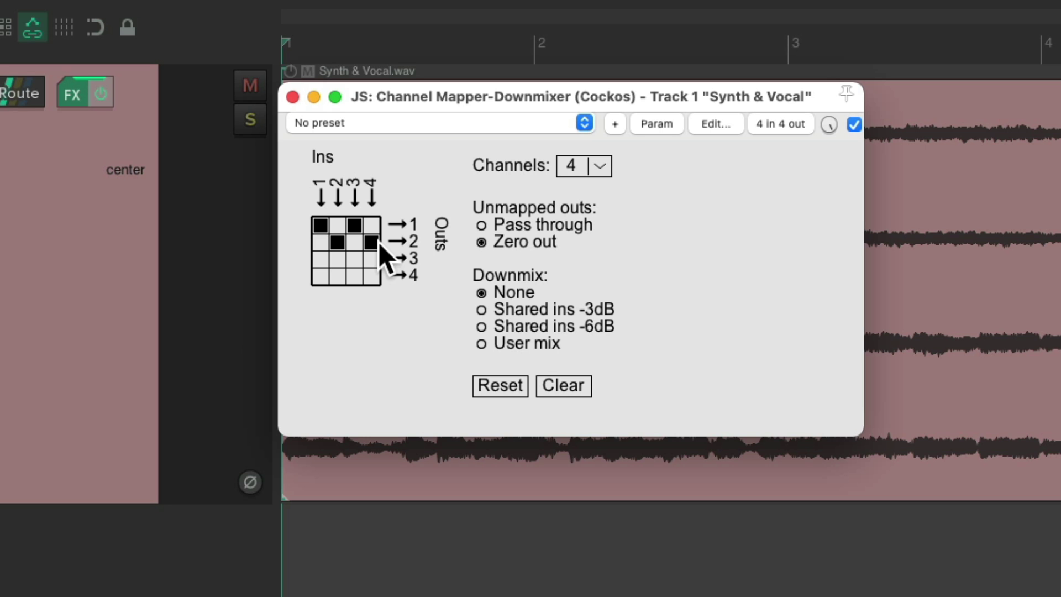
click(293, 98)
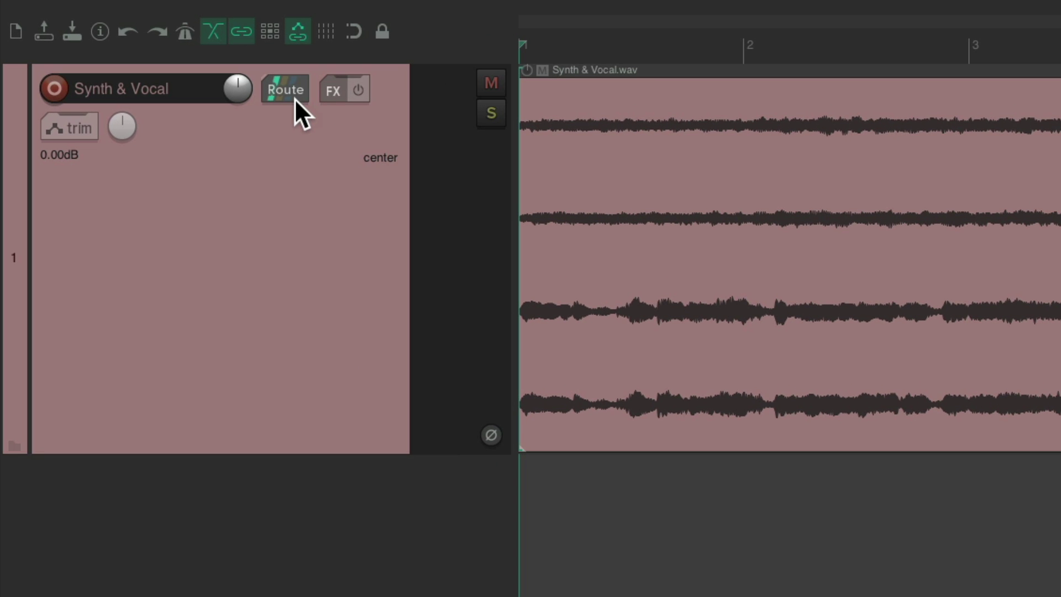
- Turn off the master send for the Synth & Vocal track and play the track to check its output
click(285, 90)
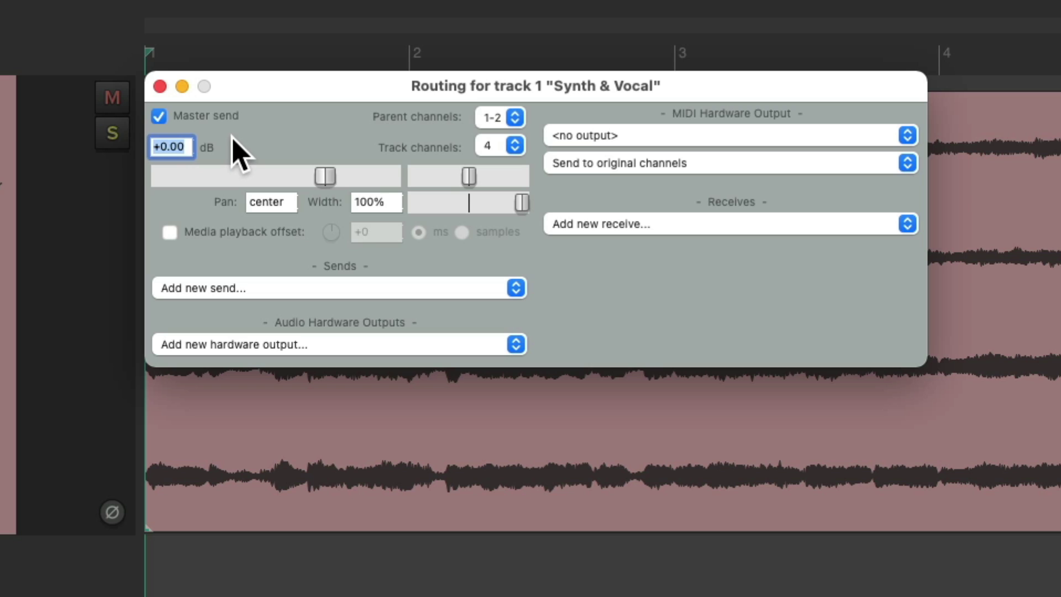
click(158, 116)
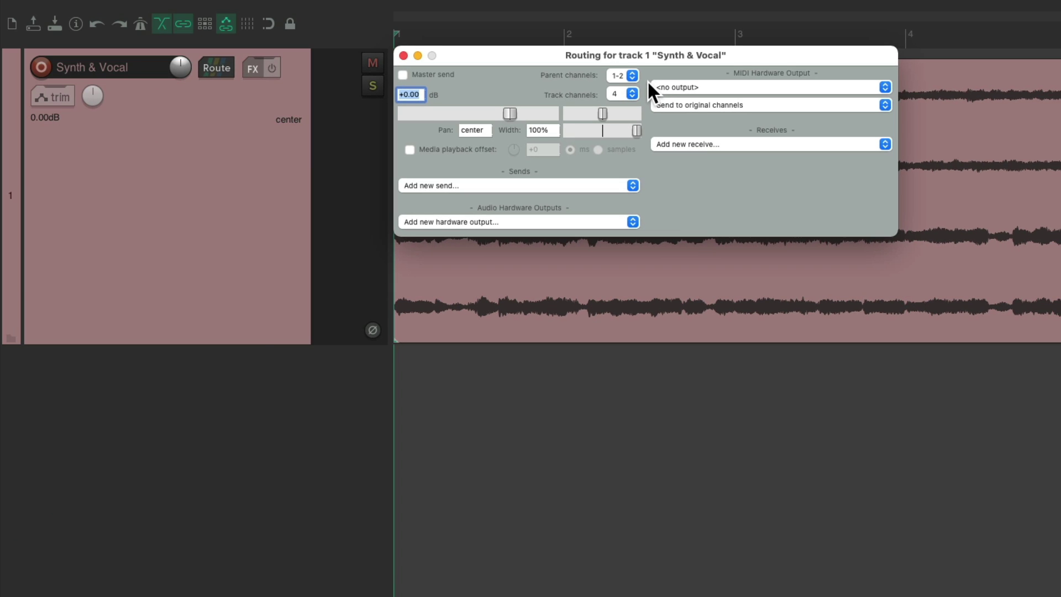
key(space)
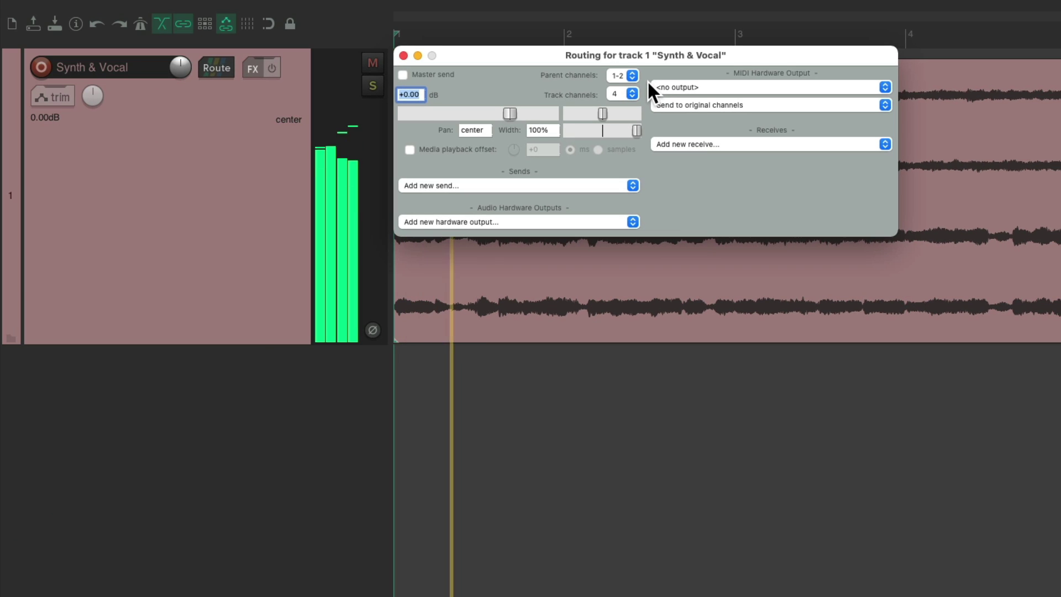
click(402, 56)
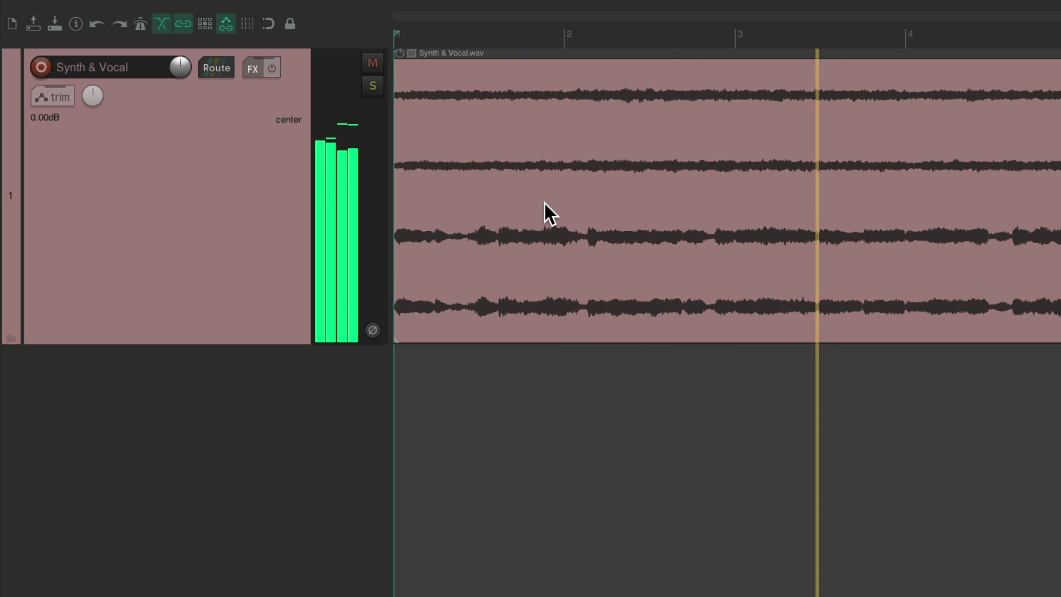
key(space)
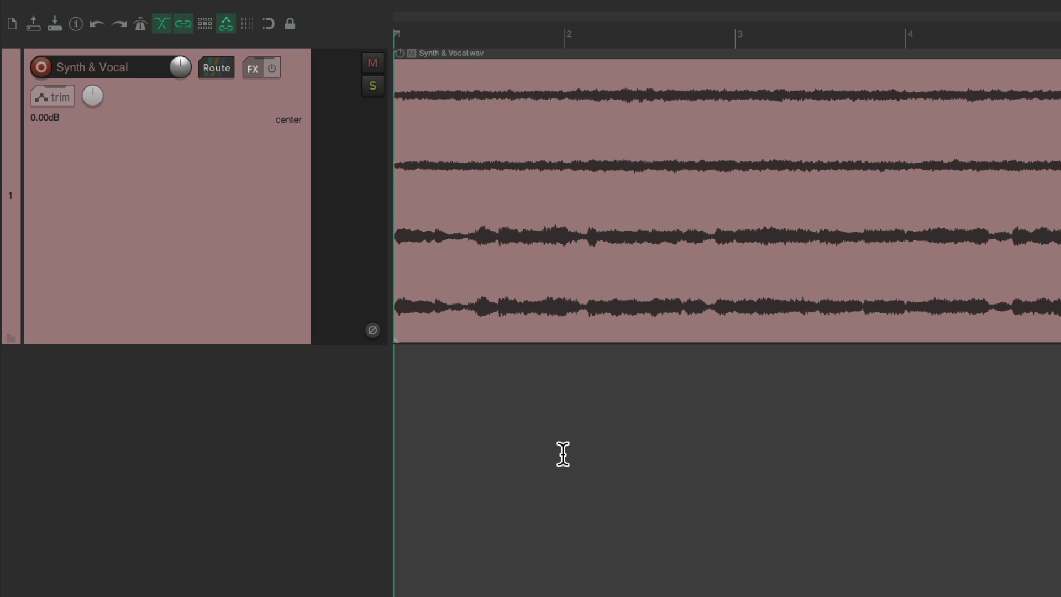
- Add two new tracks below the Synth & Vocal track and name them Synth and Vocal
scroll(243, 169, down, 3)
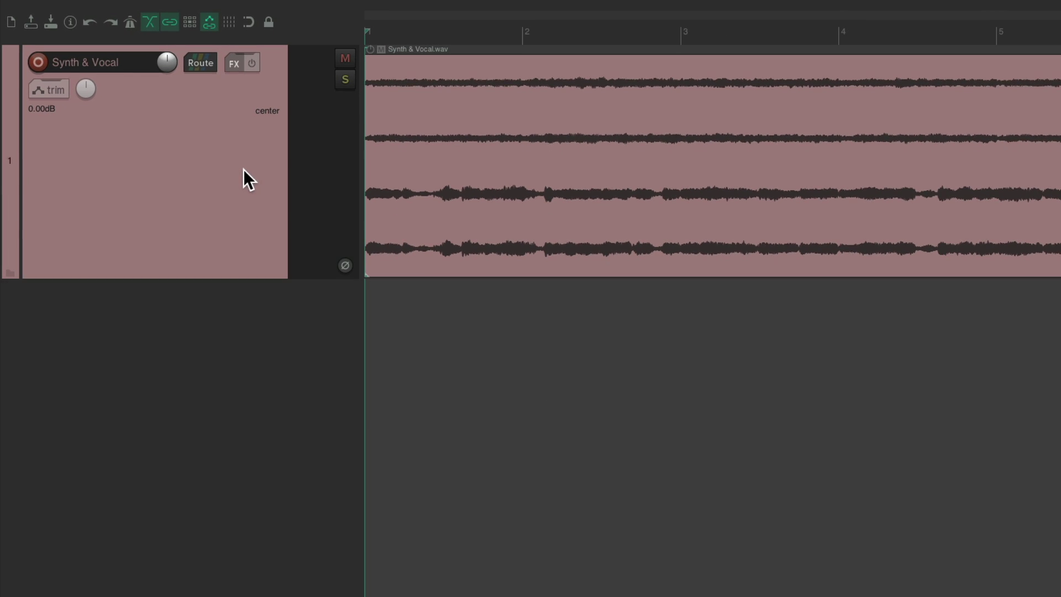
double_click(249, 310)
double_click(258, 495)
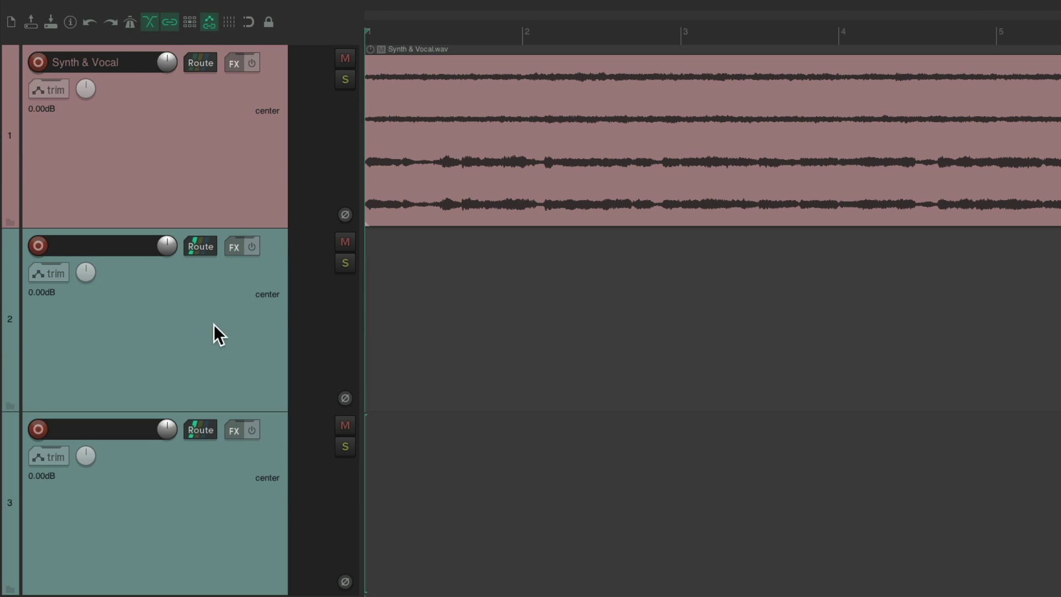
double_click(134, 243)
text(Synth)
key(Tab)
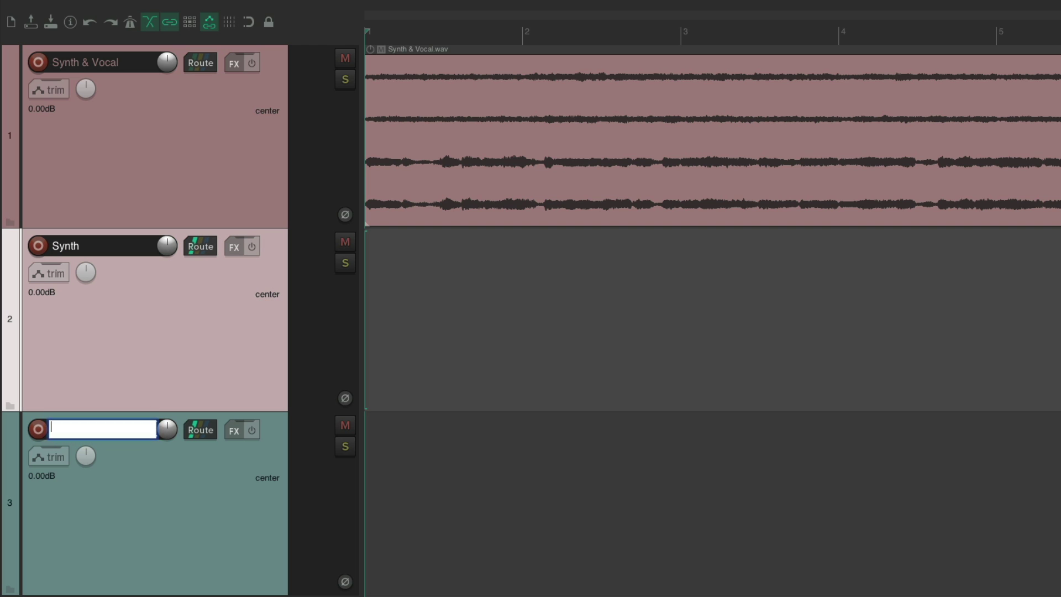
text(Vocal)
key(Return)
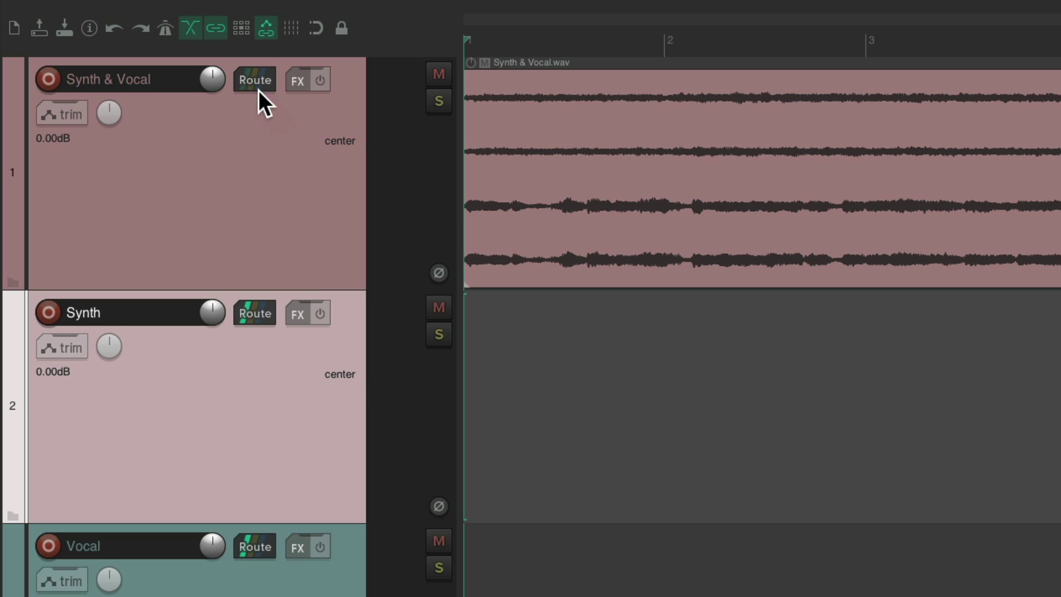
- Create a send from the Synth & Vocal track to the Synth track, keeping audio 1/2 to 1/2
drag(255, 80, 269, 385)
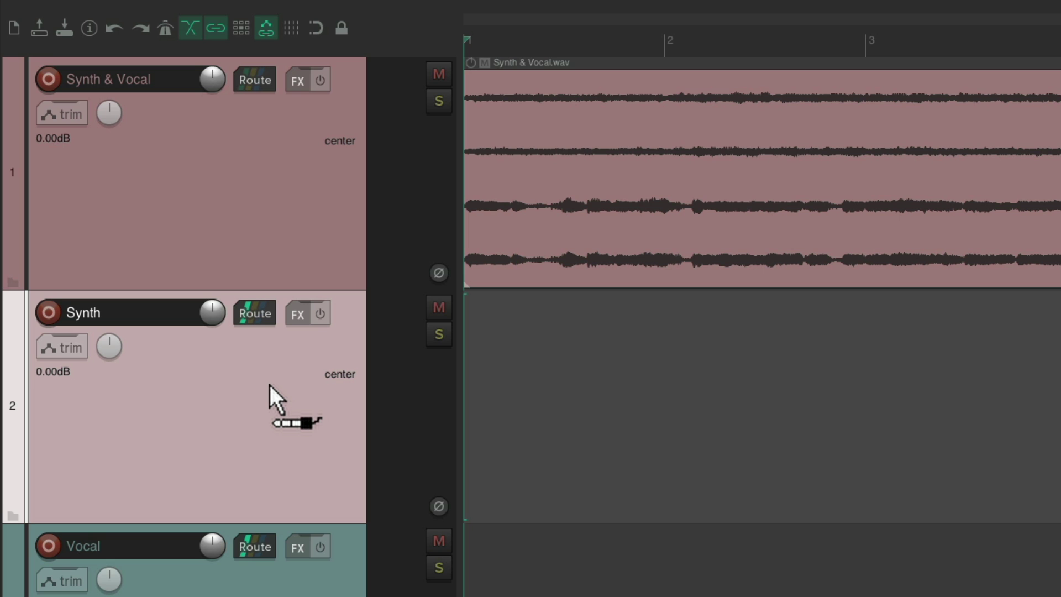
mouse_move(269, 385)
mouse_down()
mouse_move(272, 365)
mouse_move(279, 377)
mouse_up()
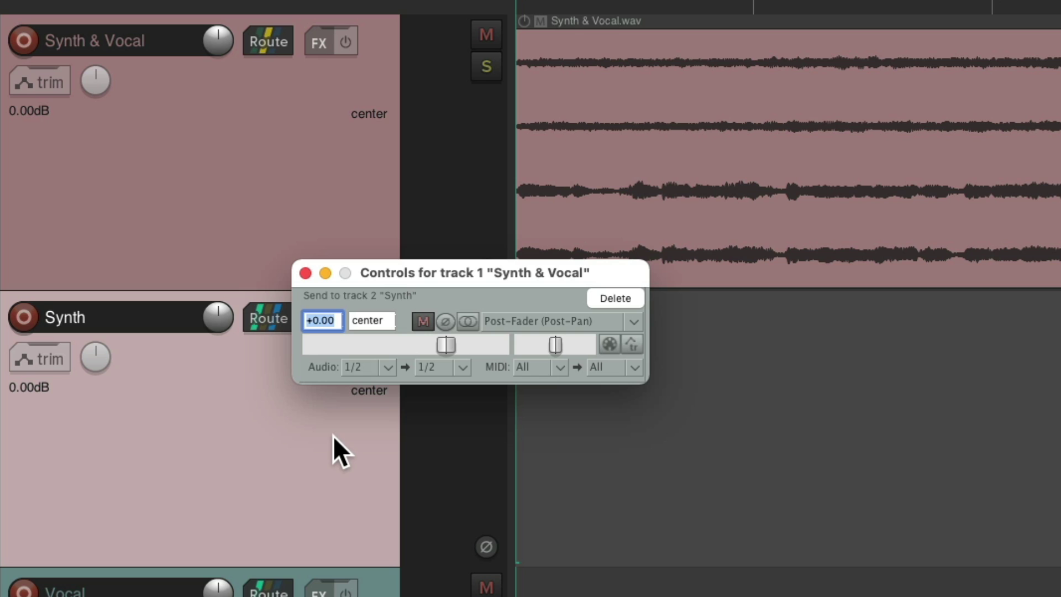
click(305, 272)
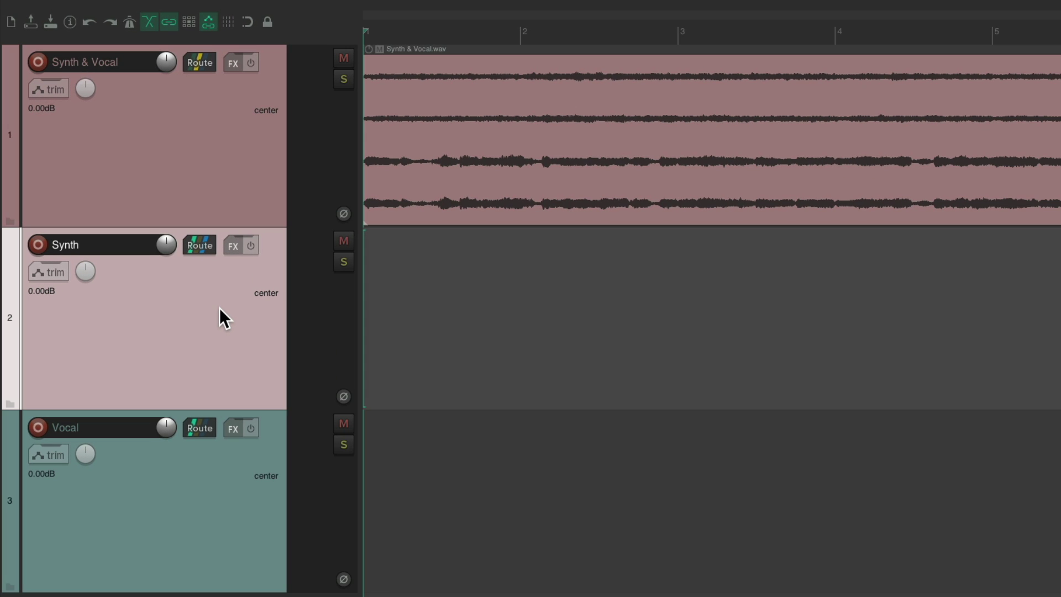
- Solo the Synth track, play it to check the received audio, and turn the solo off
click(339, 261)
key(space)
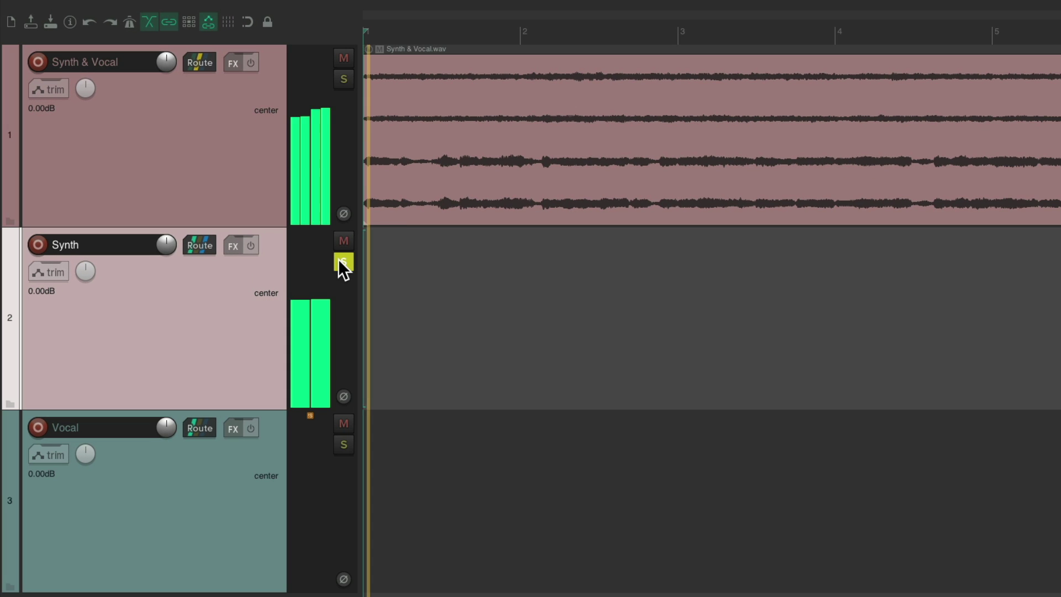
key(space)
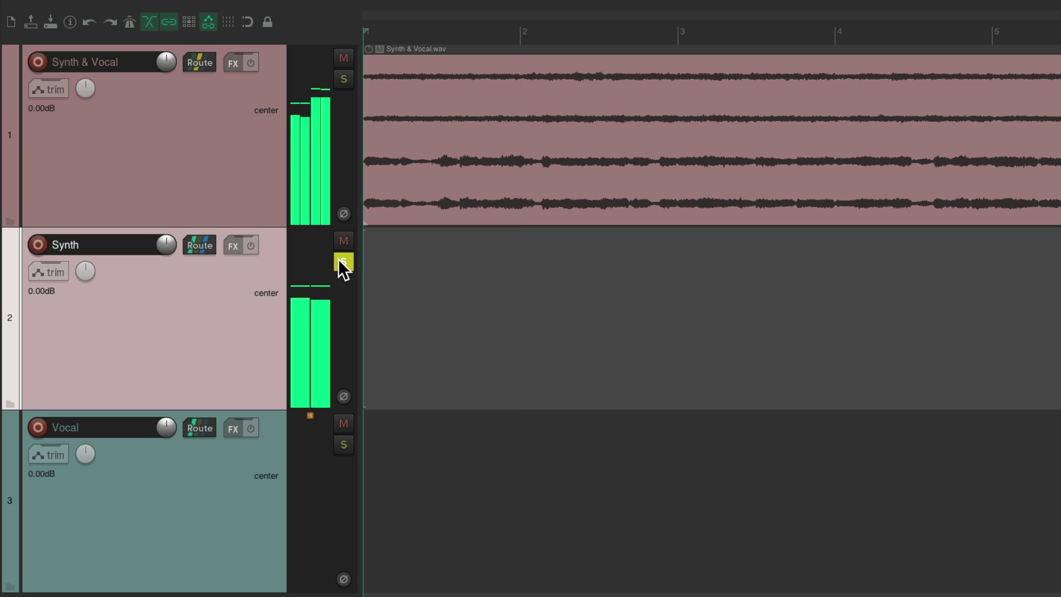
click(340, 261)
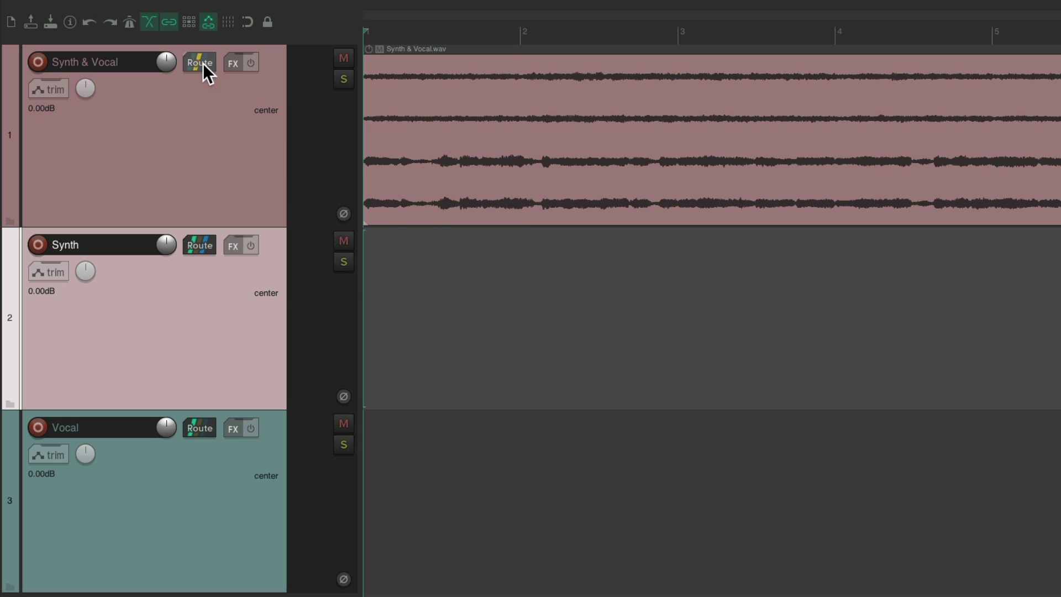
- Create a send from the Synth & Vocal track to the Vocal track, with stereo source 3/4 feeding channels 1/2
drag(204, 64, 207, 456)
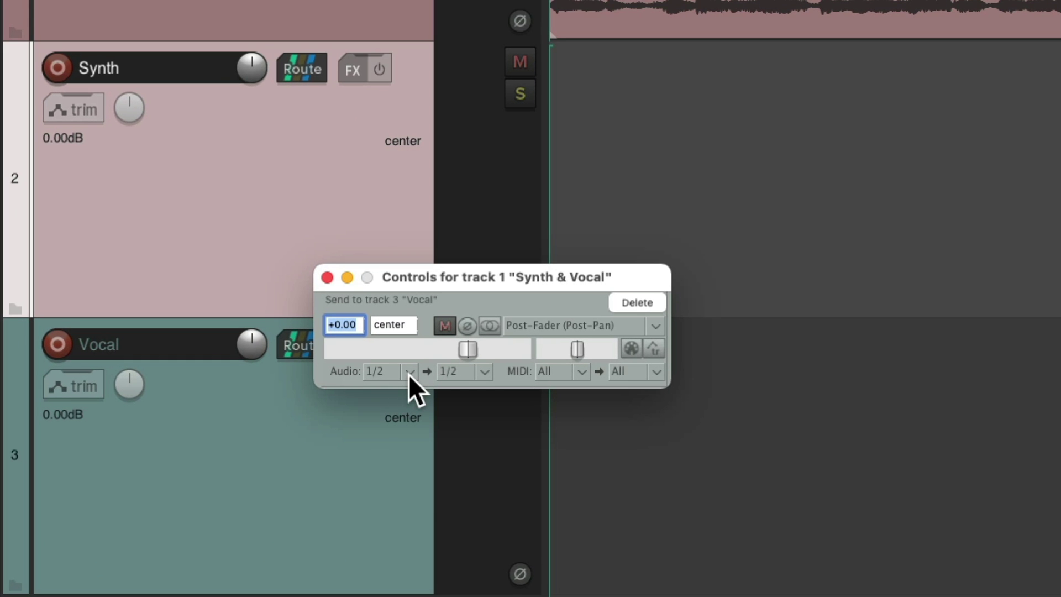
click(409, 373)
mouse_move(586, 439)
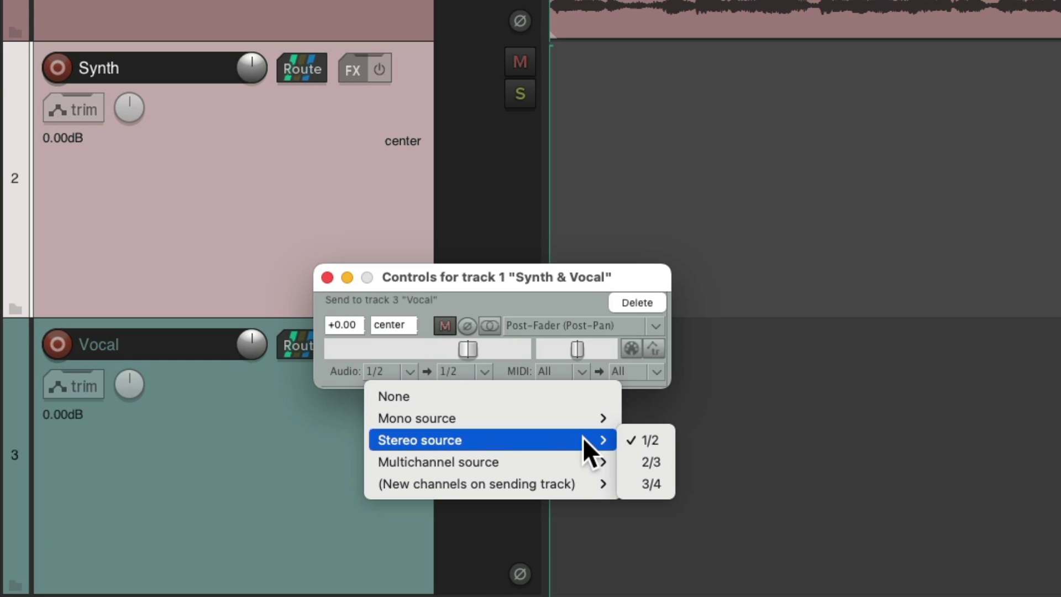
click(667, 483)
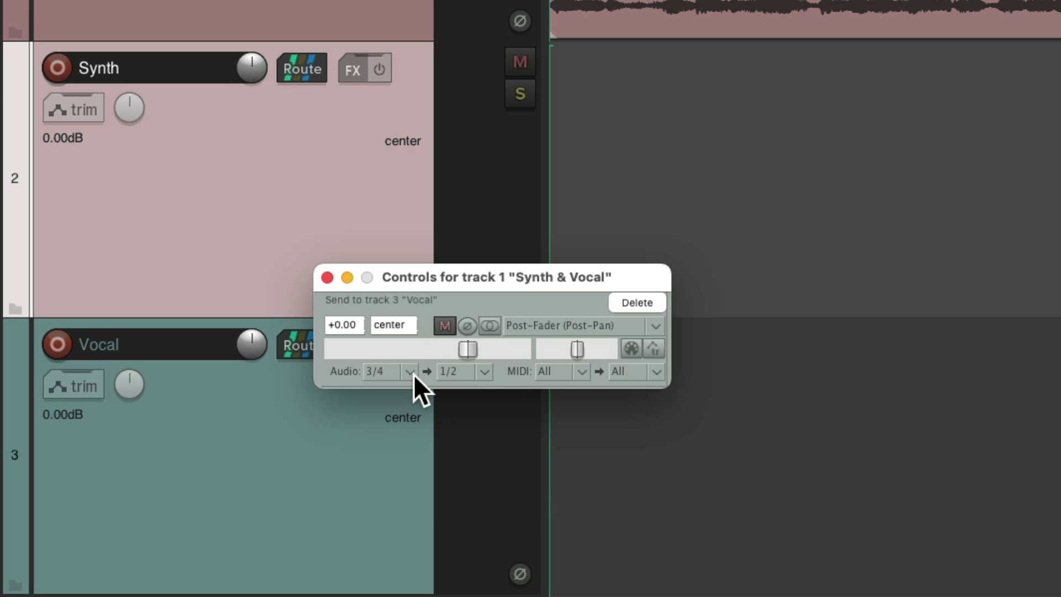
click(328, 278)
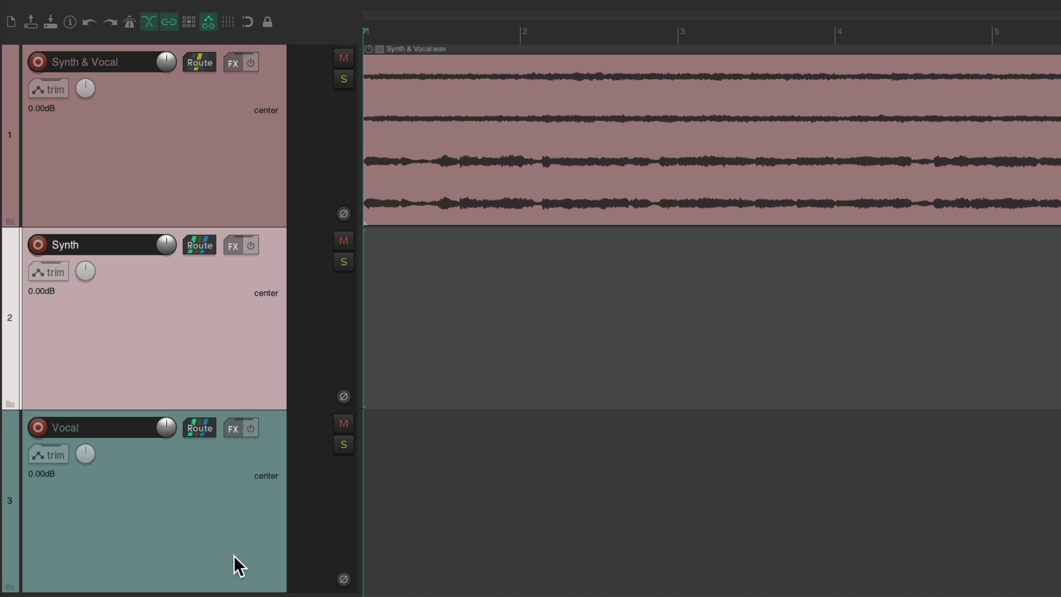
- Solo the Vocal track, play it to check the received audio, and turn the solo off
click(234, 520)
click(341, 446)
key(space)
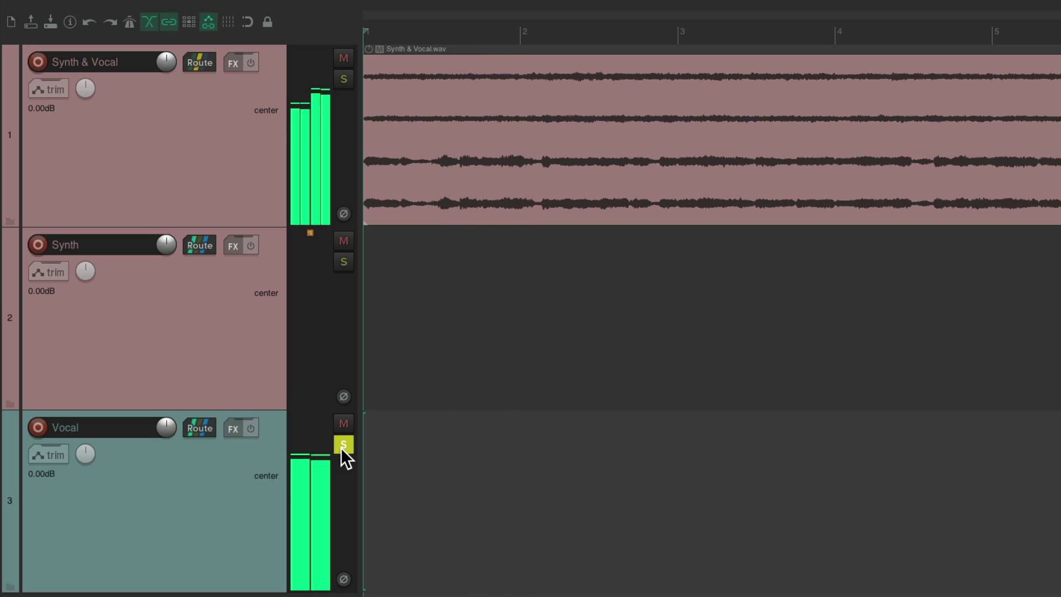
key(space)
click(341, 445)
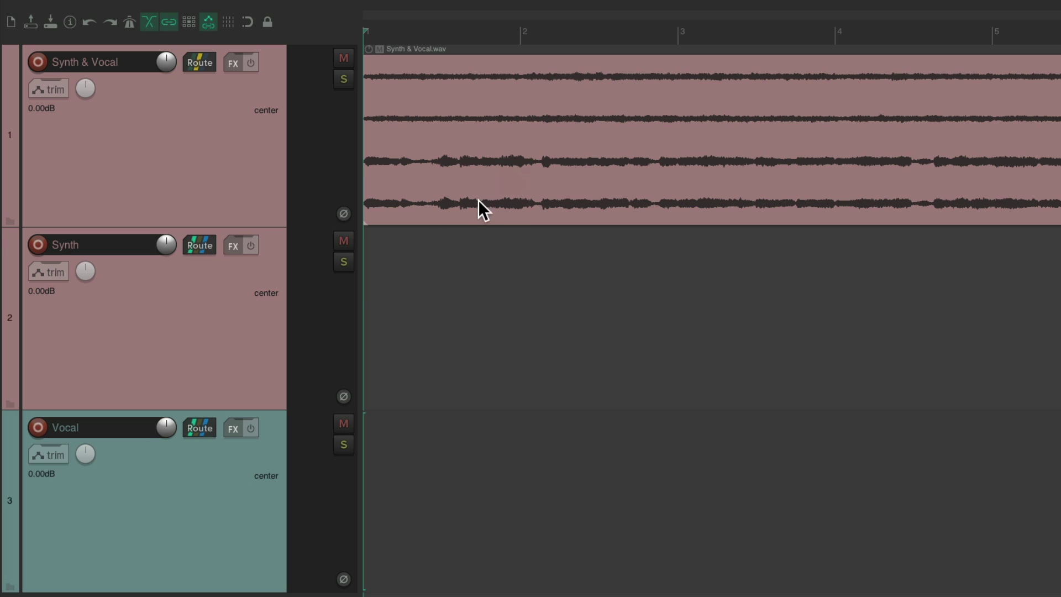
- Play both receiving tracks together and adjust their volumes to -0.75 dB for Synth and -0.38 dB for Vocal
key(space)
drag(163, 242, 165, 244)
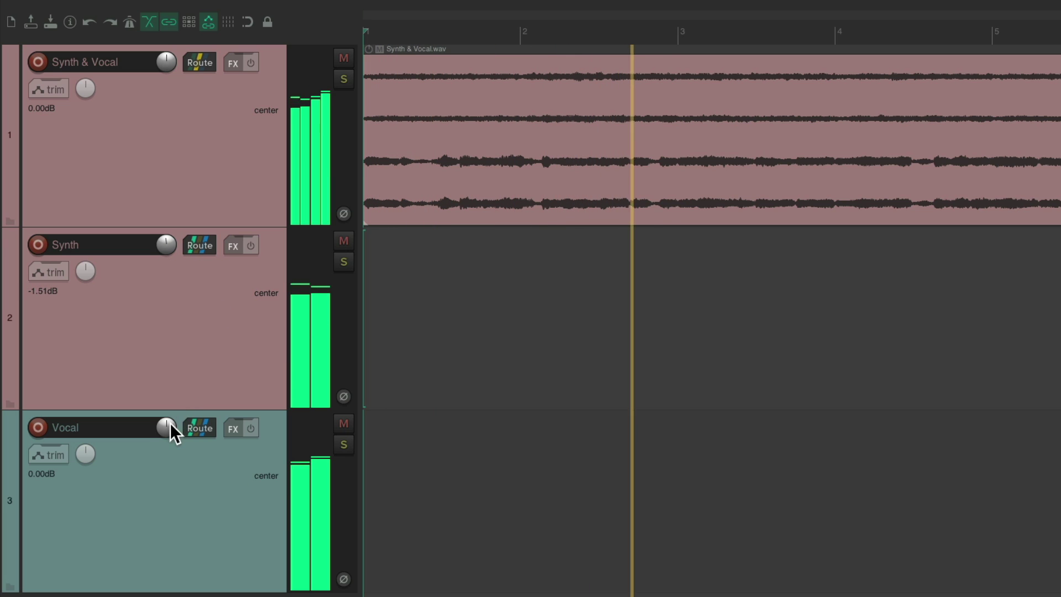
drag(170, 422, 167, 429)
drag(170, 234, 168, 243)
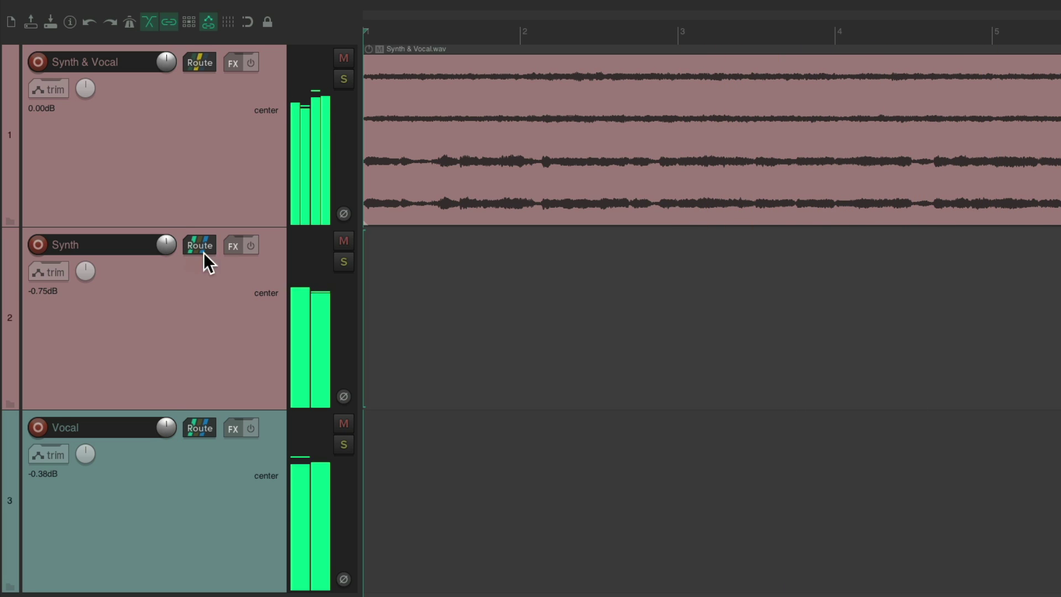
key(space)
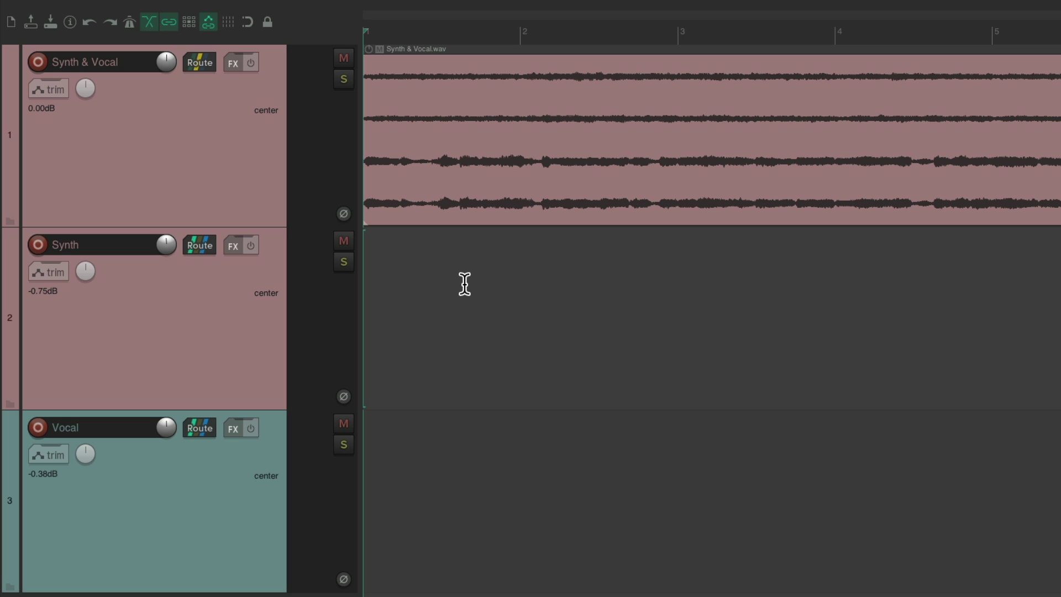
- Delete the Synth & Vocal, Synth and Vocal tracks together
click(264, 201)
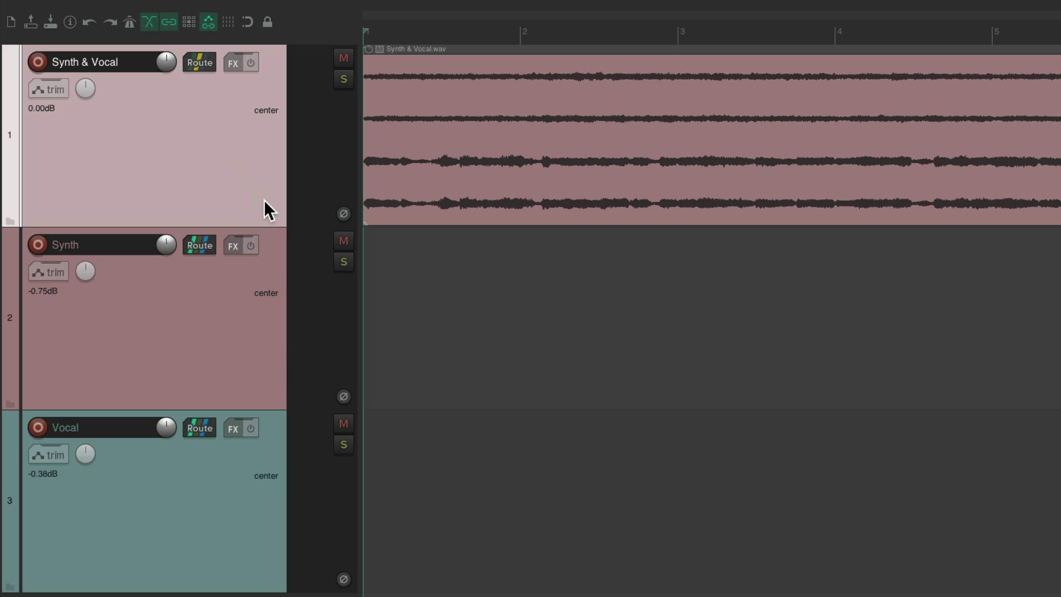
shift+click(212, 483)
key(Delete)
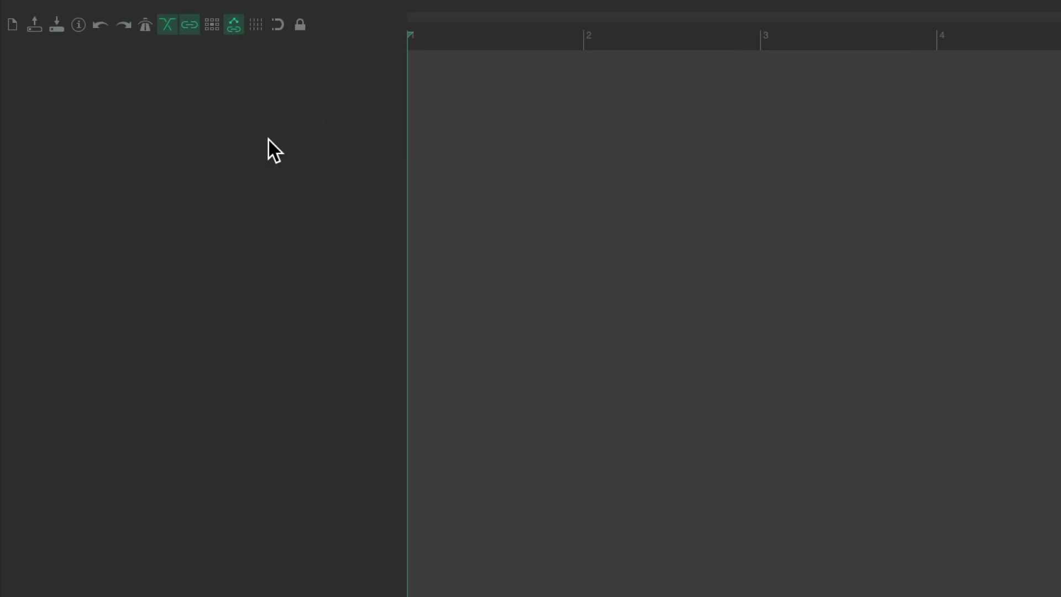
- Insert a new track, arm it for recording, and review its mono and stereo input options
double_click(300, 200)
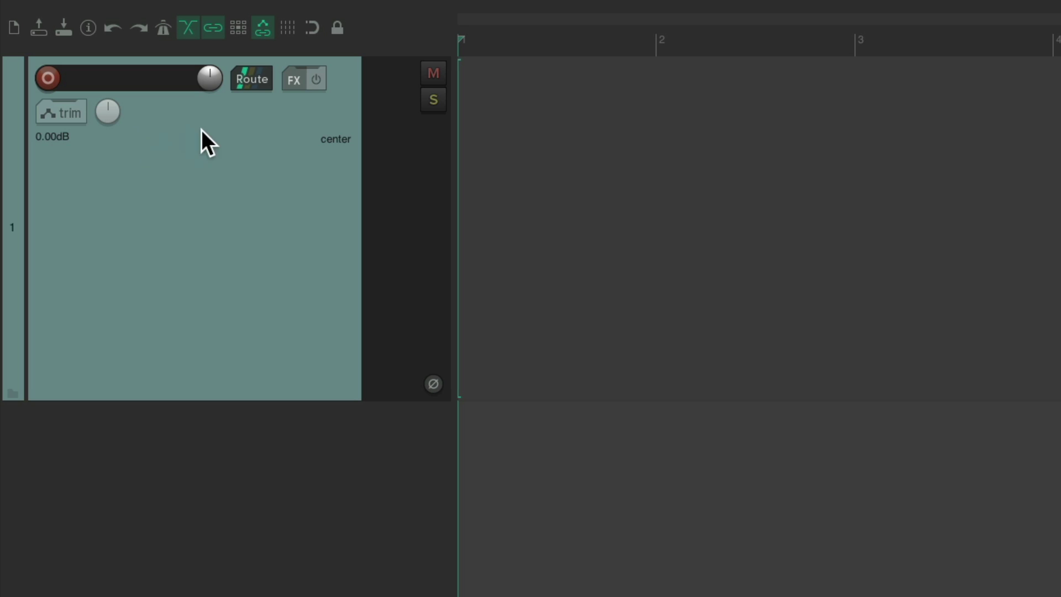
click(48, 77)
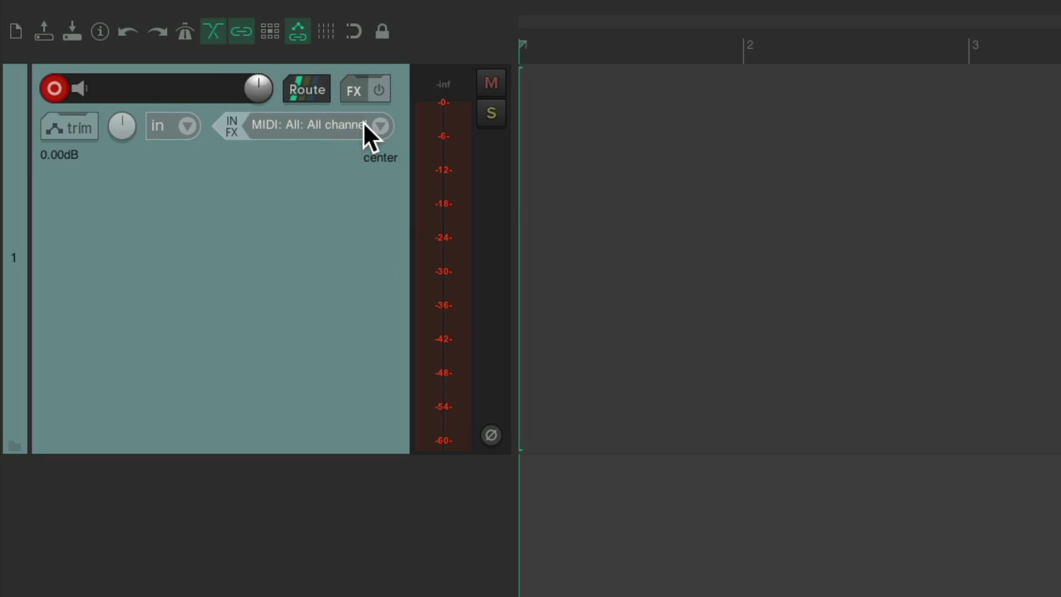
click(371, 124)
mouse_move(386, 142)
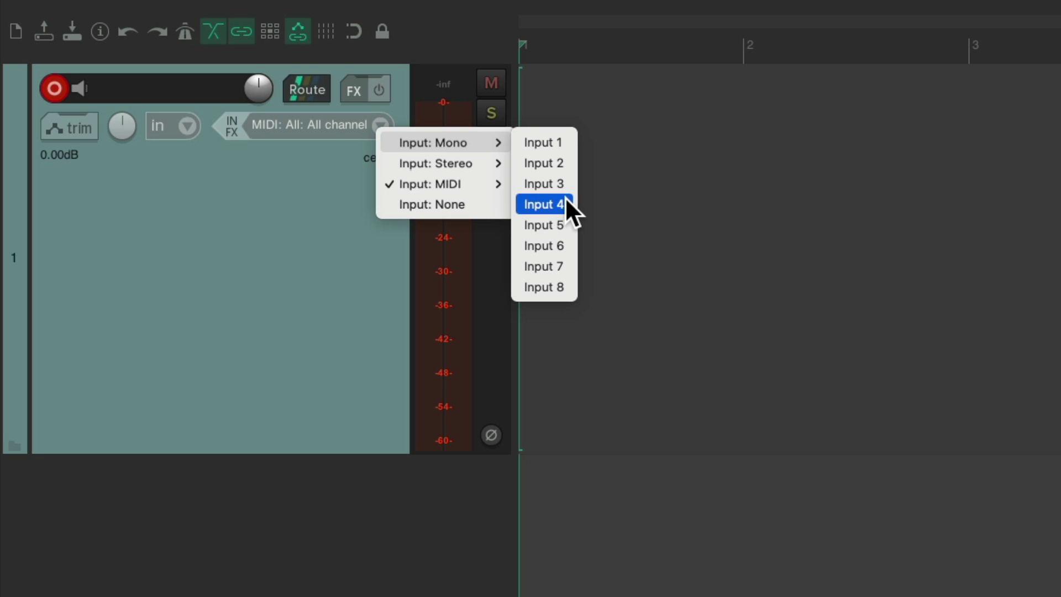
mouse_move(480, 164)
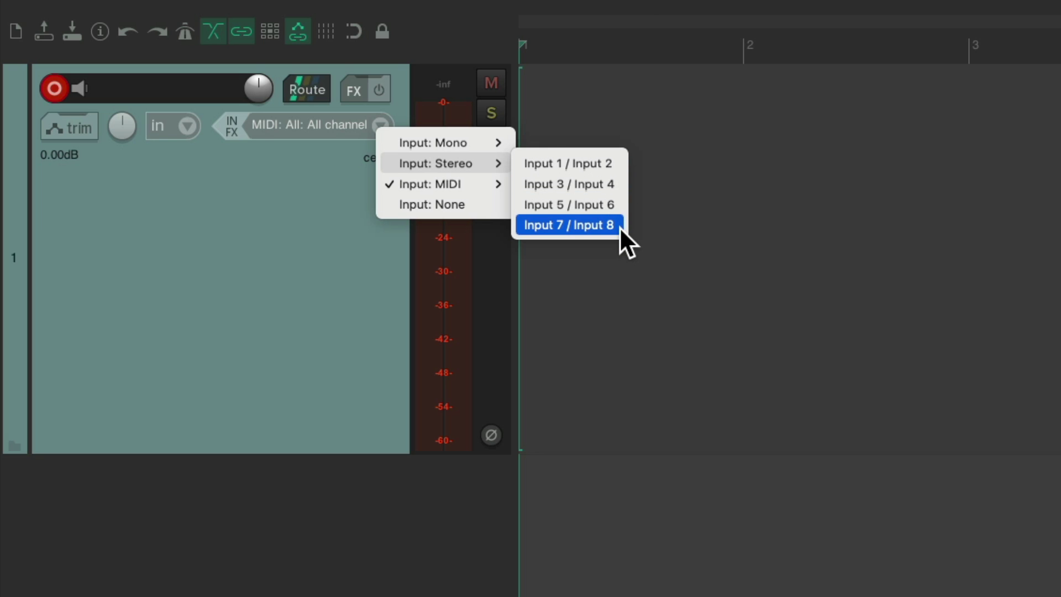
click(315, 251)
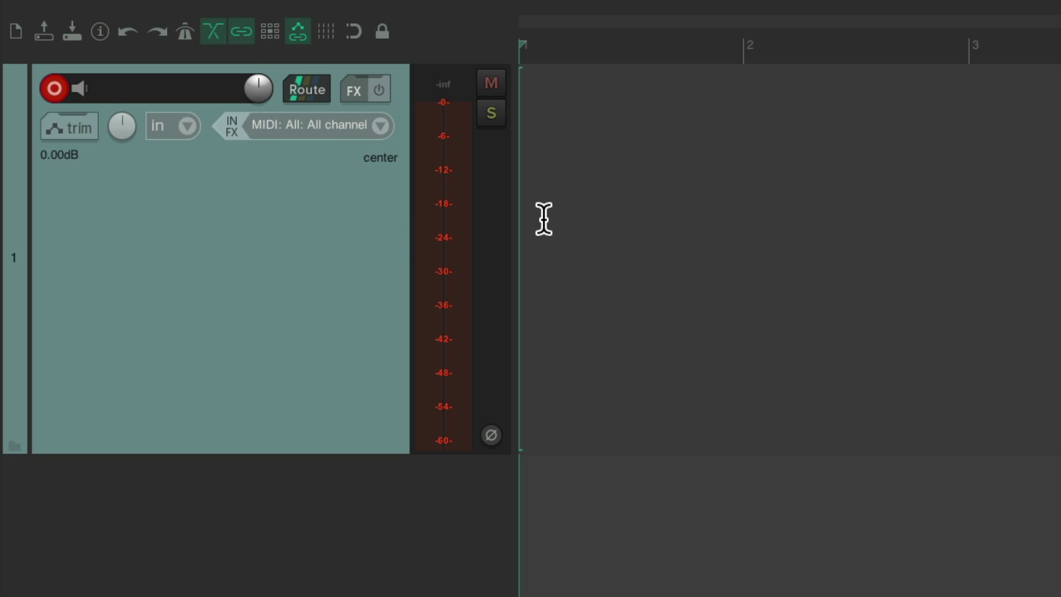
- Set the new track's channel count to 4 and review its 4-channel input options
click(306, 88)
click(586, 120)
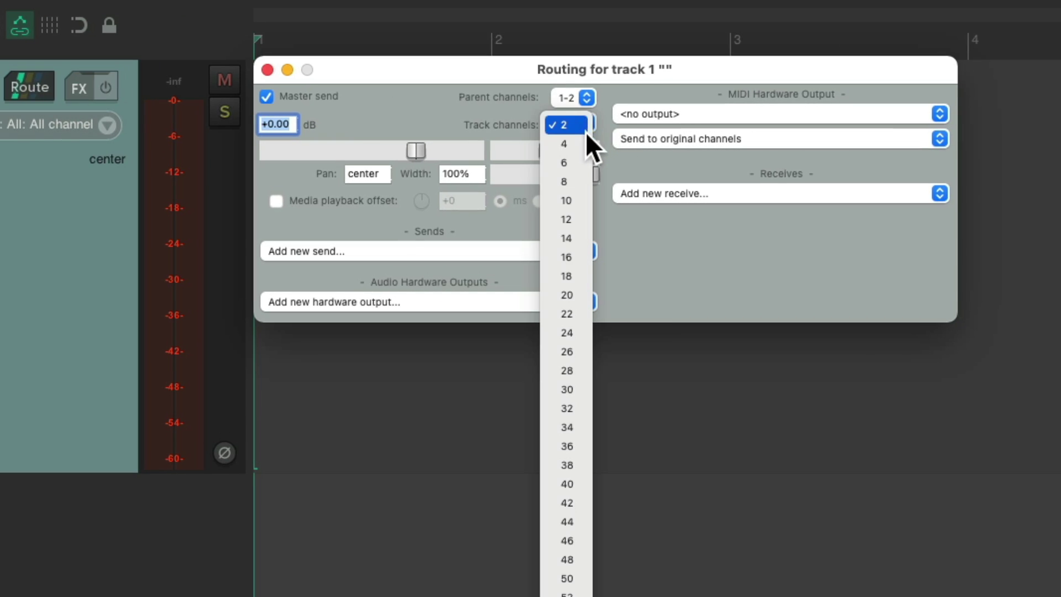
click(583, 141)
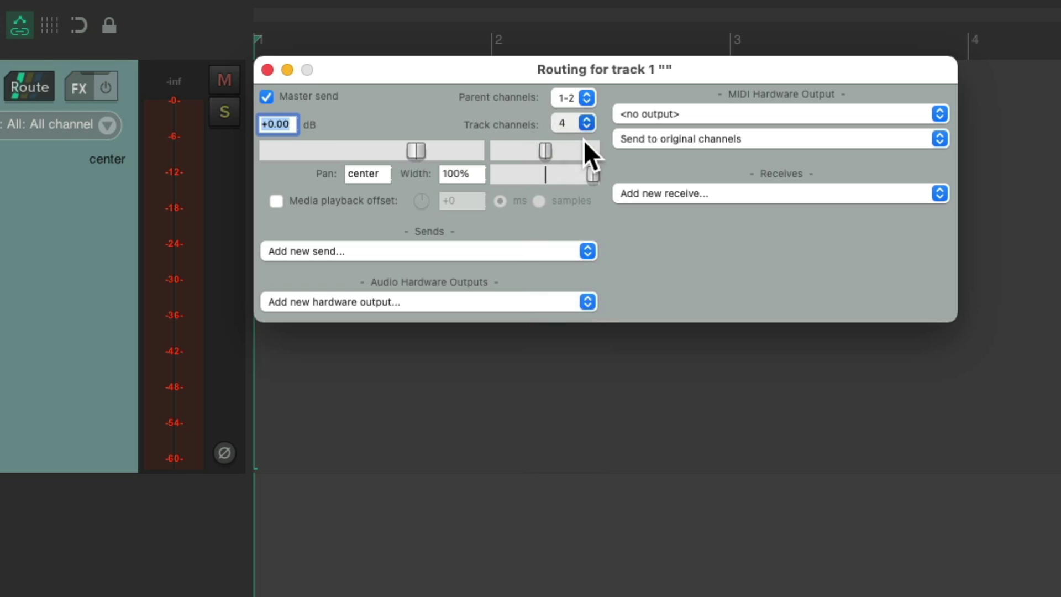
click(266, 70)
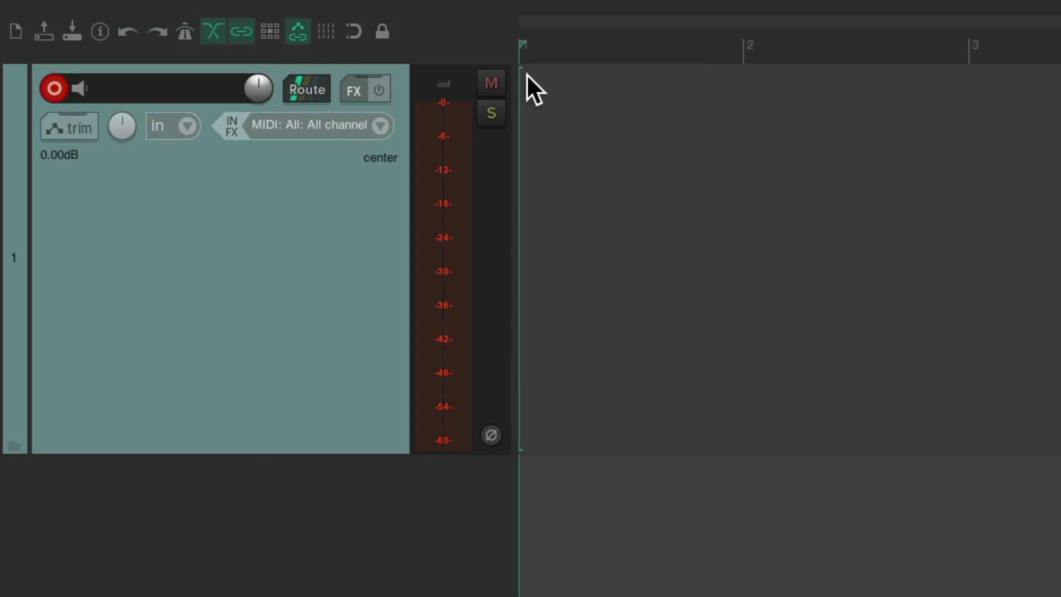
click(380, 126)
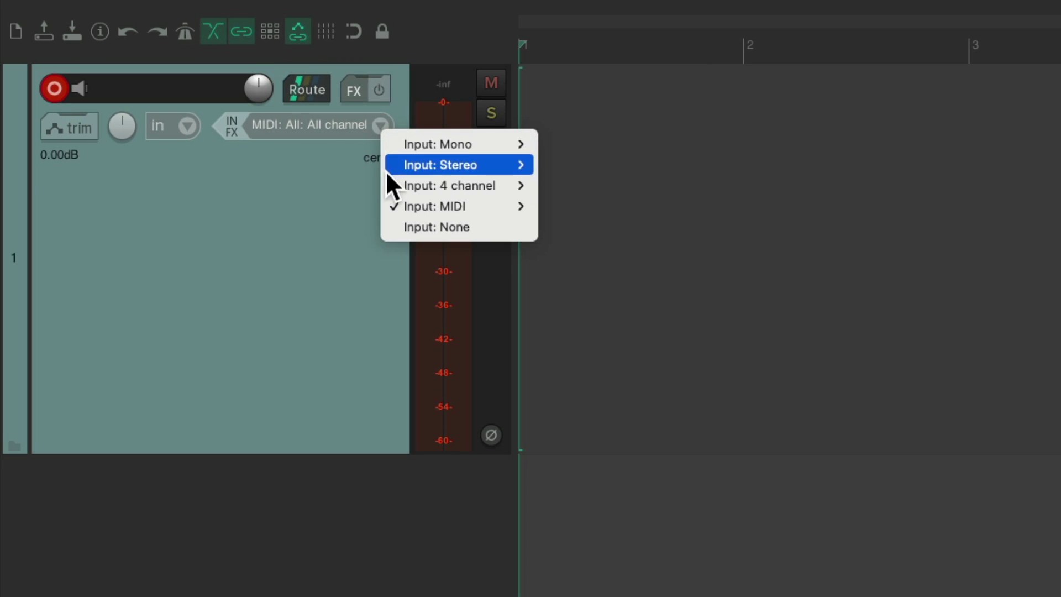
mouse_move(387, 188)
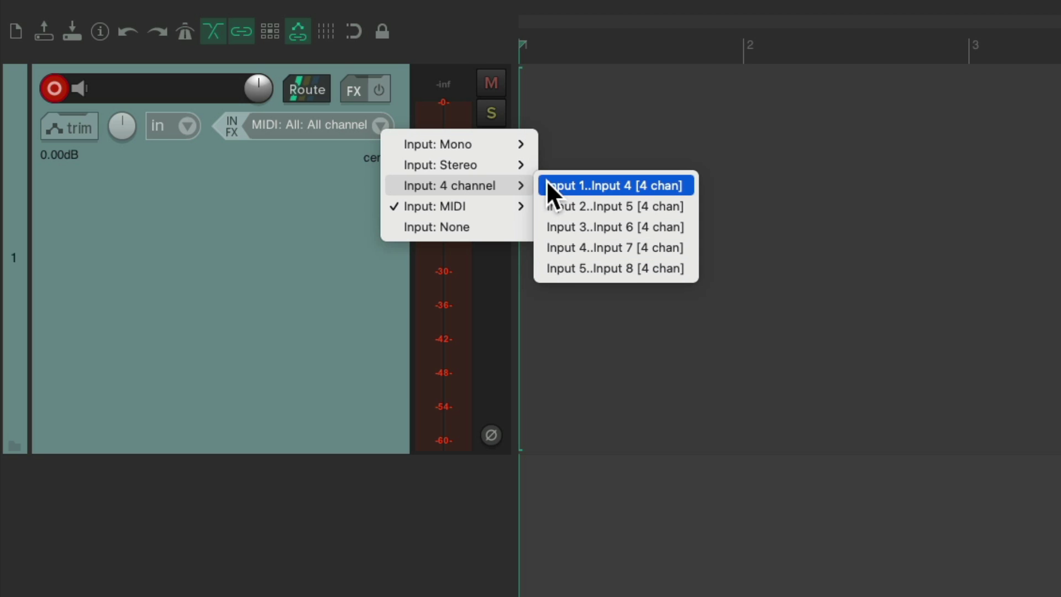
click(330, 198)
- Set the track's channel count to 8 and review its 8-channel input options
click(312, 88)
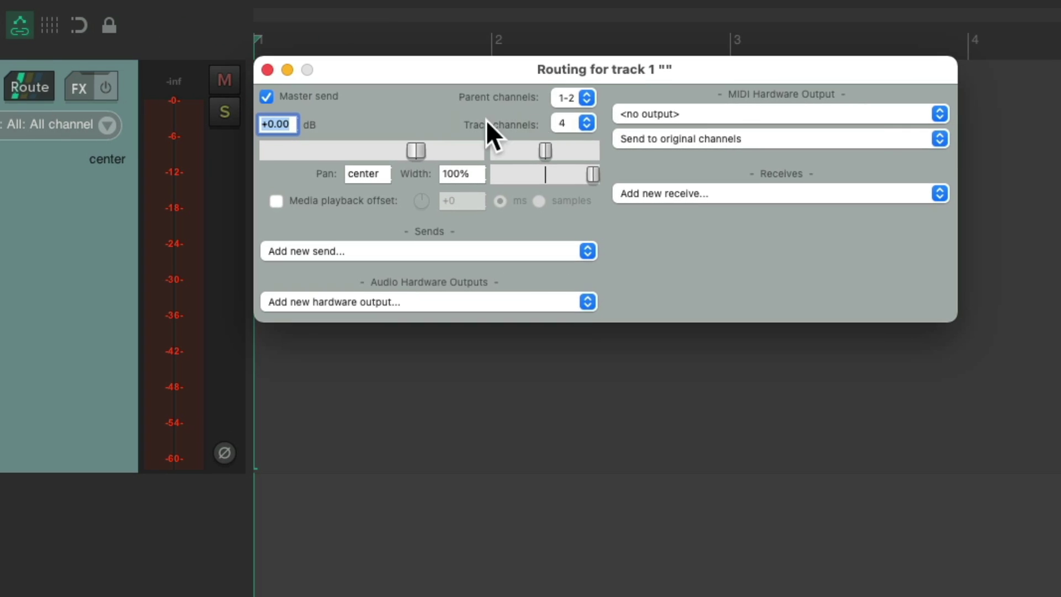
click(817, 123)
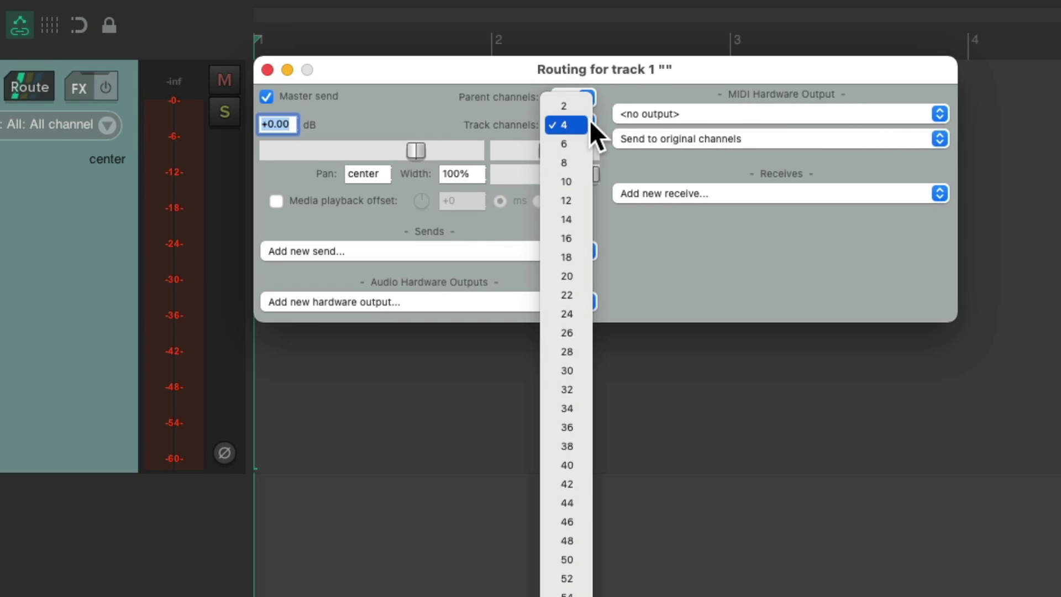
click(588, 162)
click(267, 70)
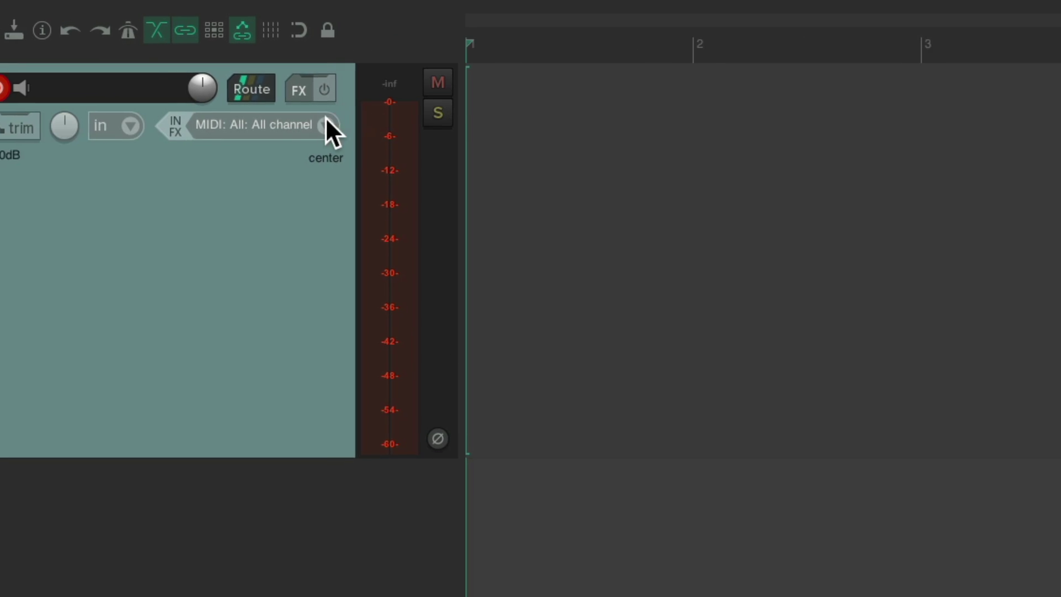
click(326, 119)
mouse_move(332, 175)
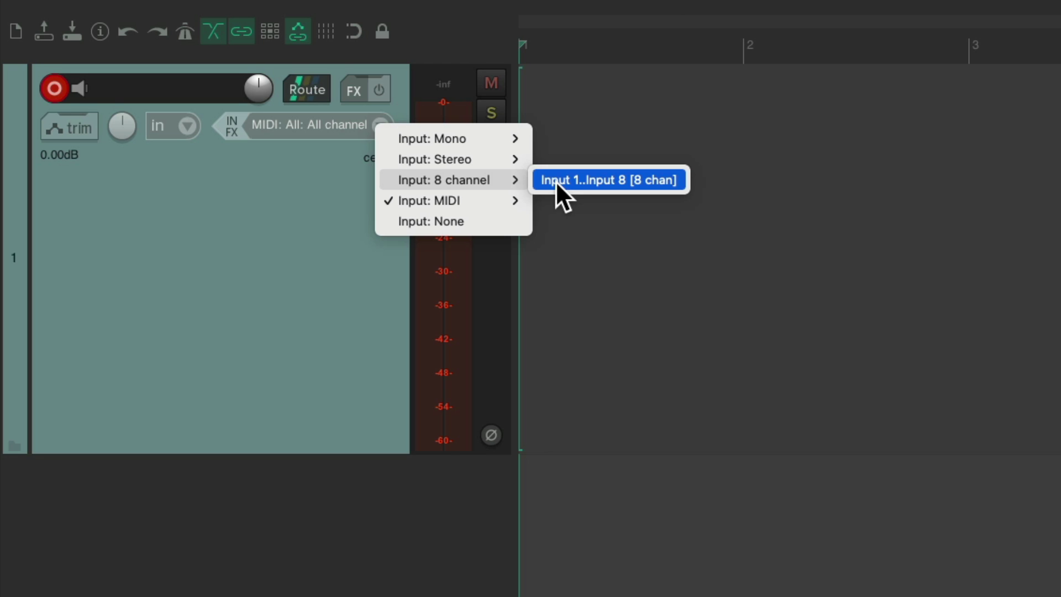
click(712, 239)
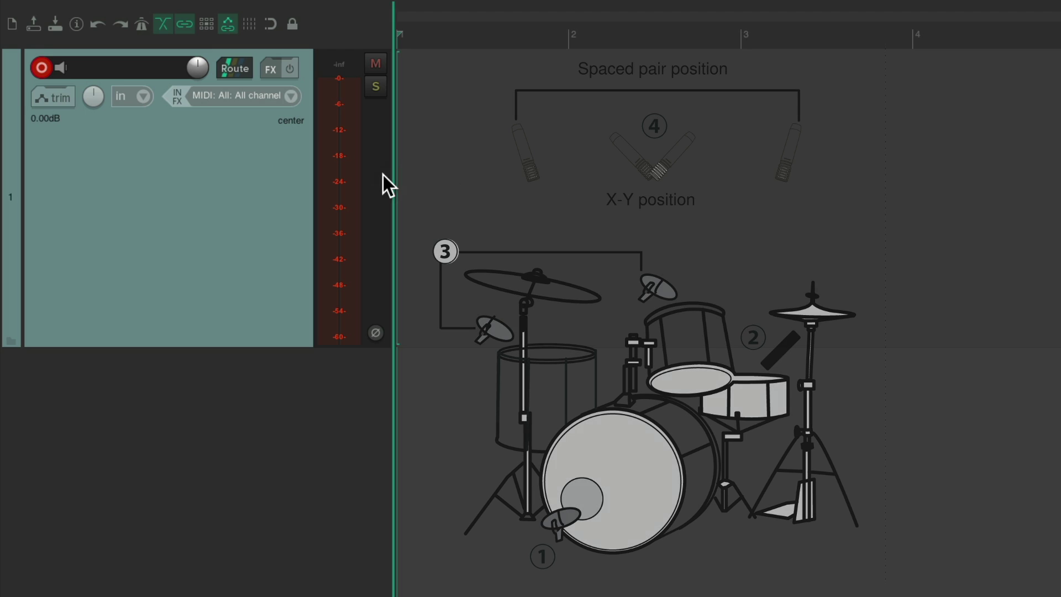
- Delete the empty record-armed track and import Drums.wav at the project start as a new track
click(209, 214)
key(Delete)
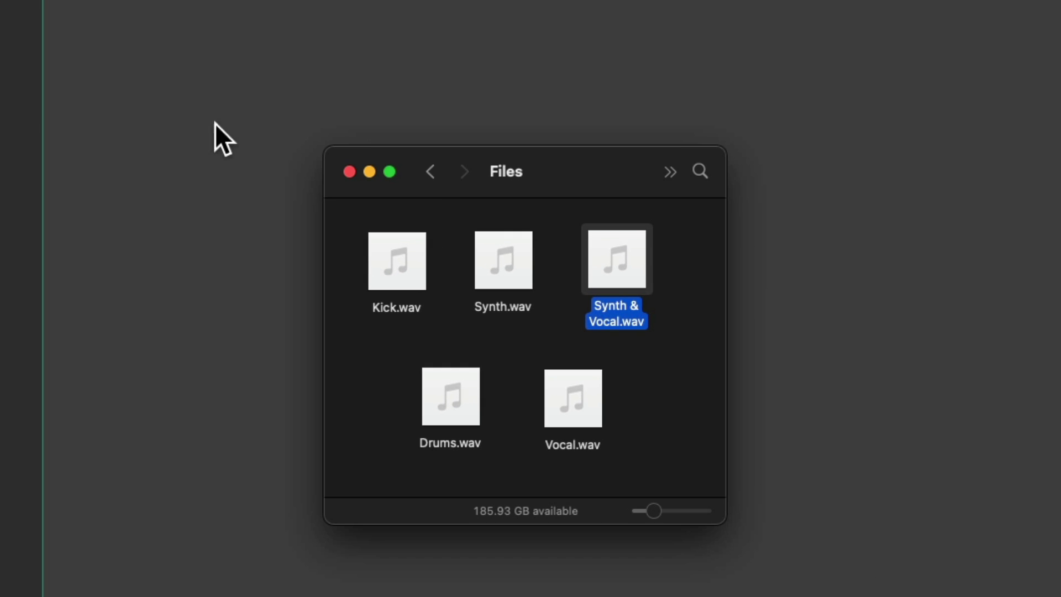
drag(443, 377, 321, 215)
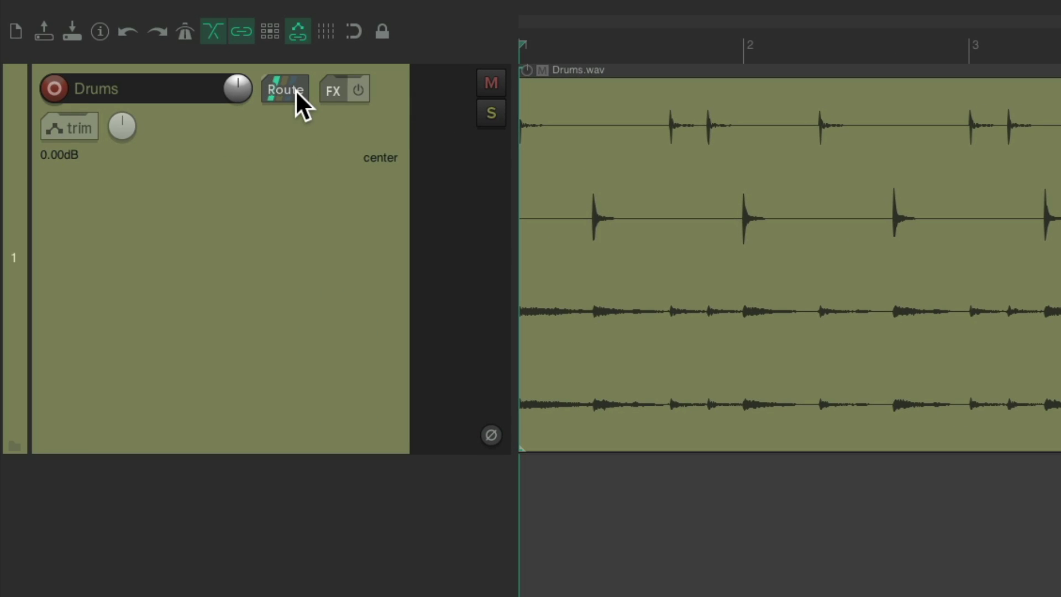
- Check the Drums track's channel count in its routing settings and play back the multichannel item
click(295, 89)
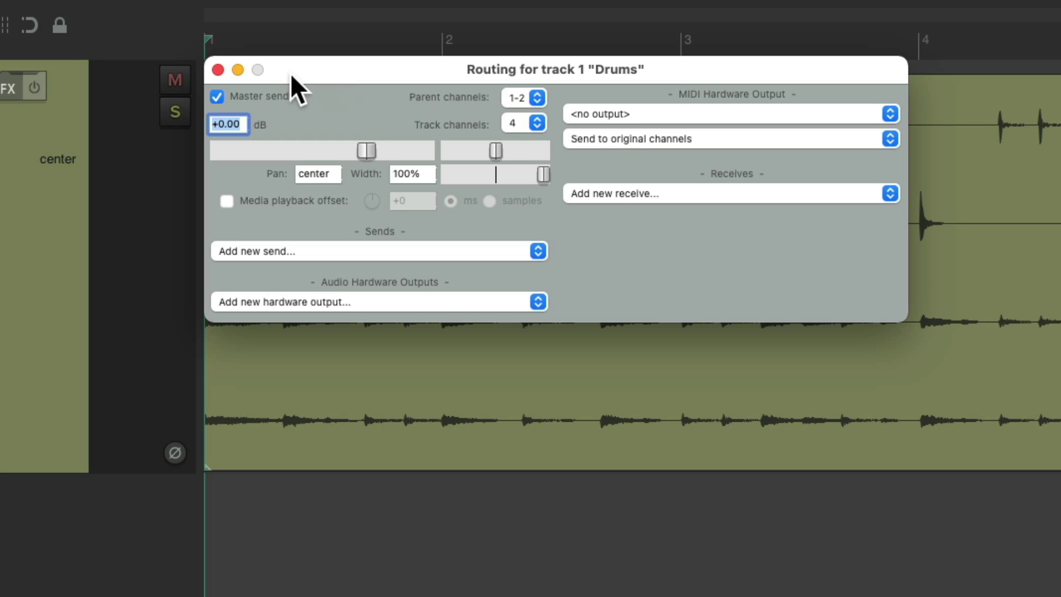
click(218, 70)
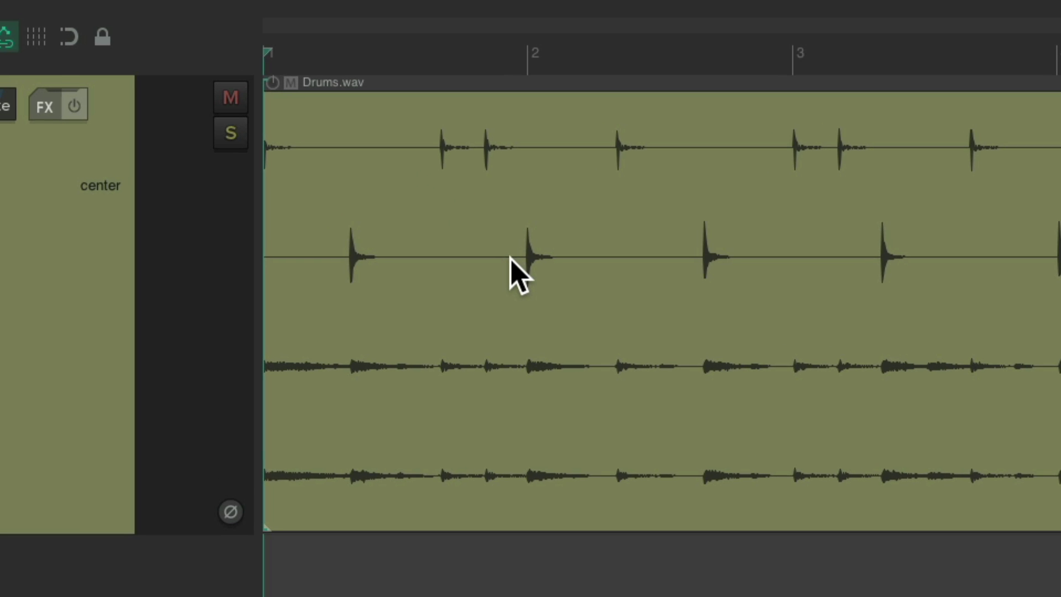
key(space)
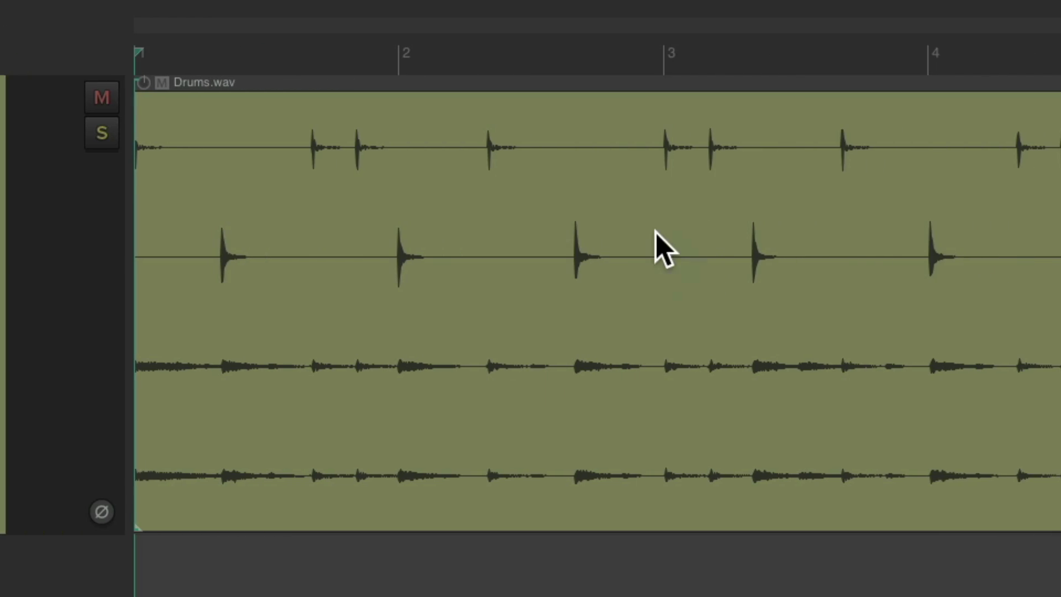
- Try splitting the Drums.wav item at three points between bars 2 and 4 and moving the pieces apart
click(313, 259)
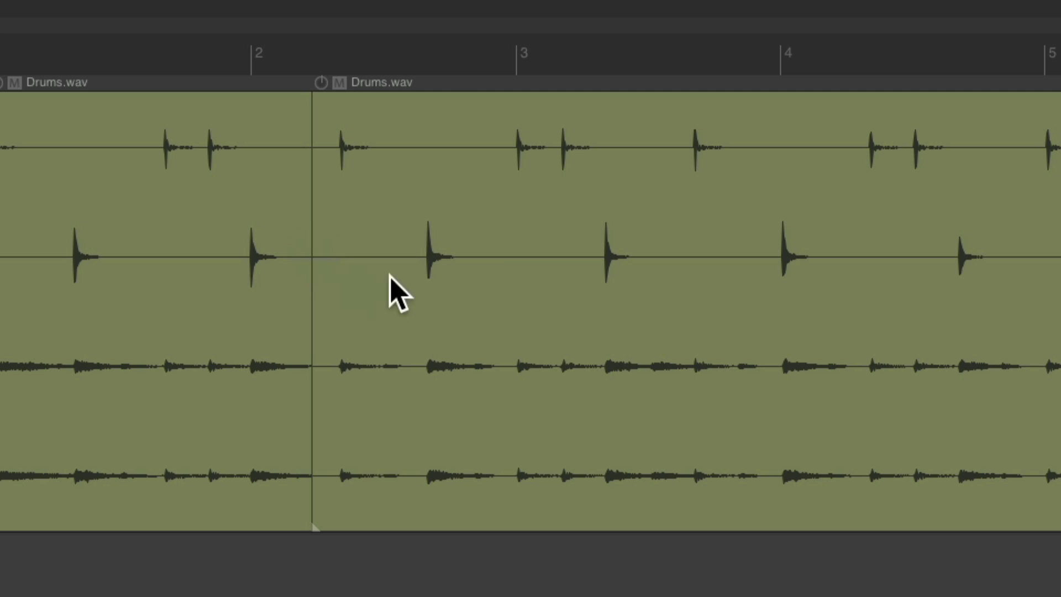
click(491, 255)
click(678, 264)
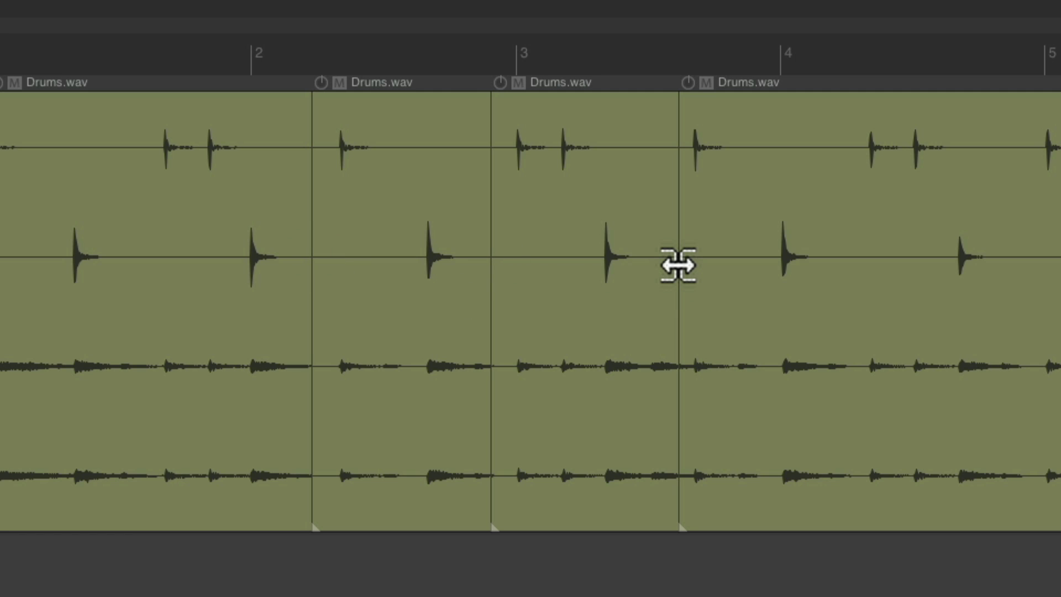
drag(738, 260, 845, 237)
drag(611, 208, 638, 197)
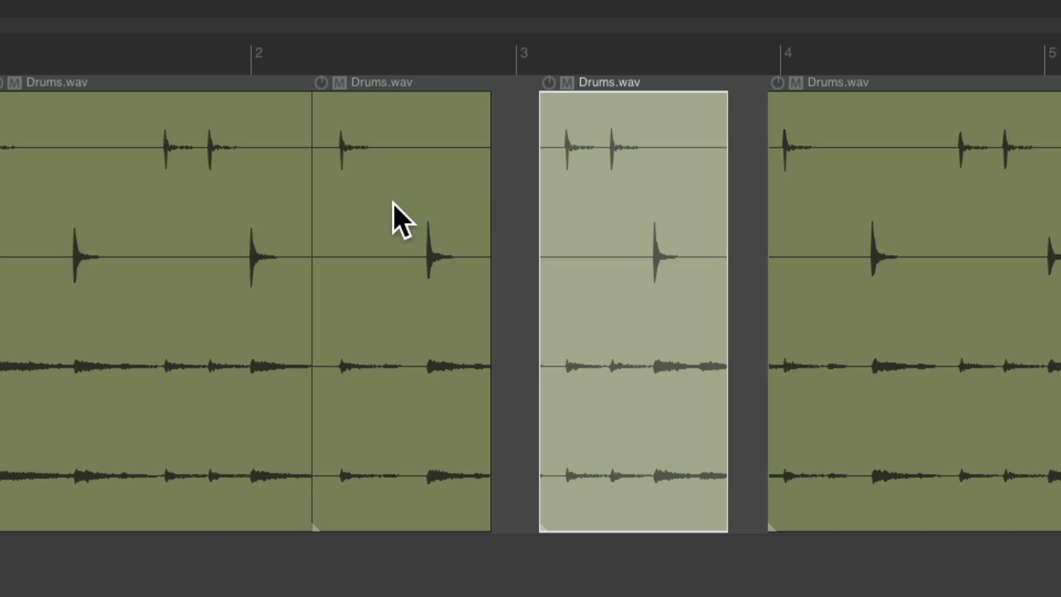
drag(395, 221, 419, 226)
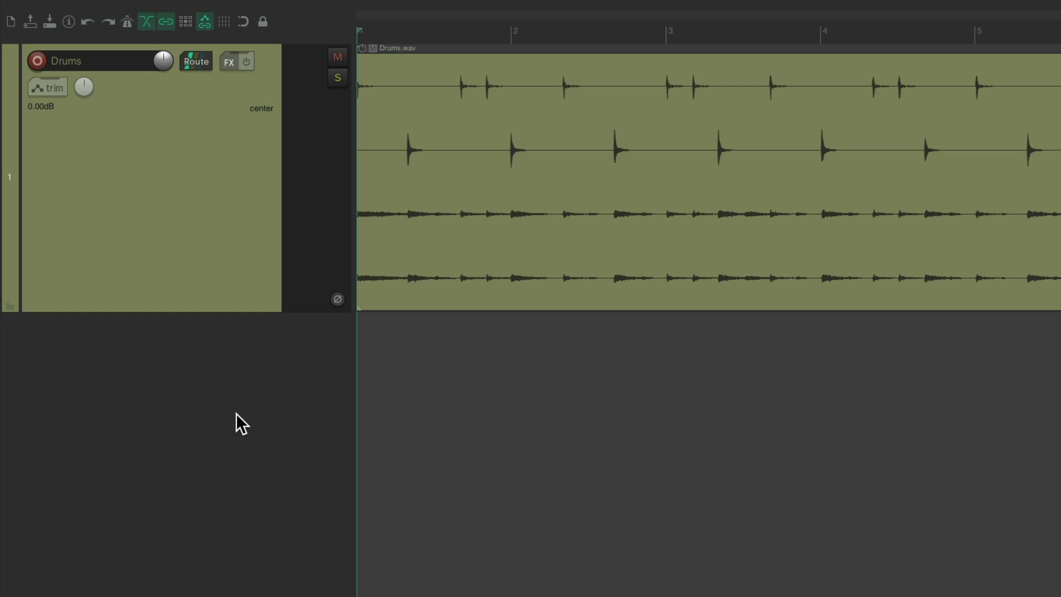
- Insert three new empty tracks below the Drums track
double_click(246, 381)
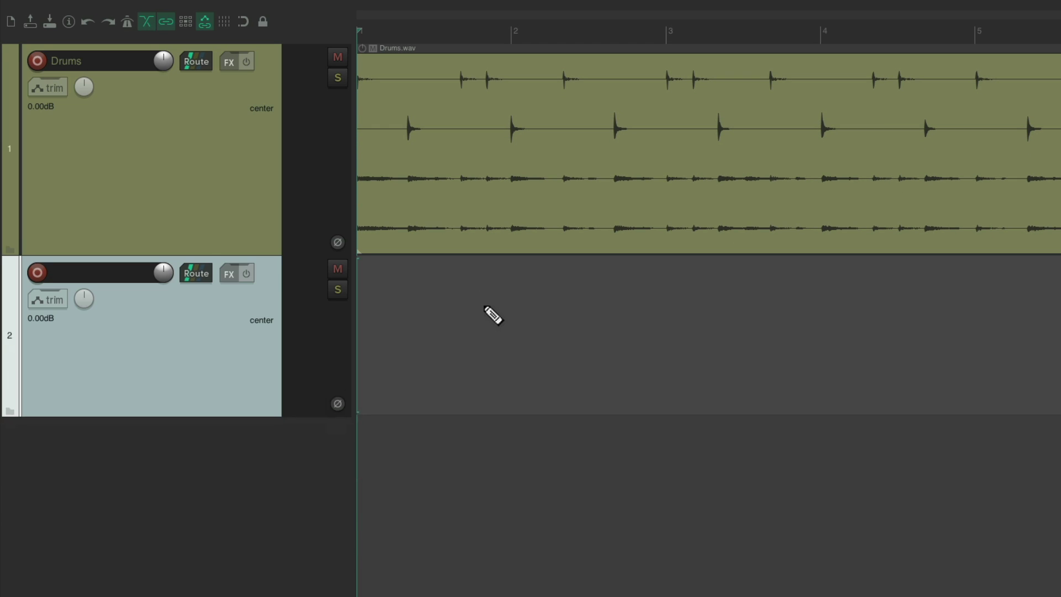
double_click(249, 479)
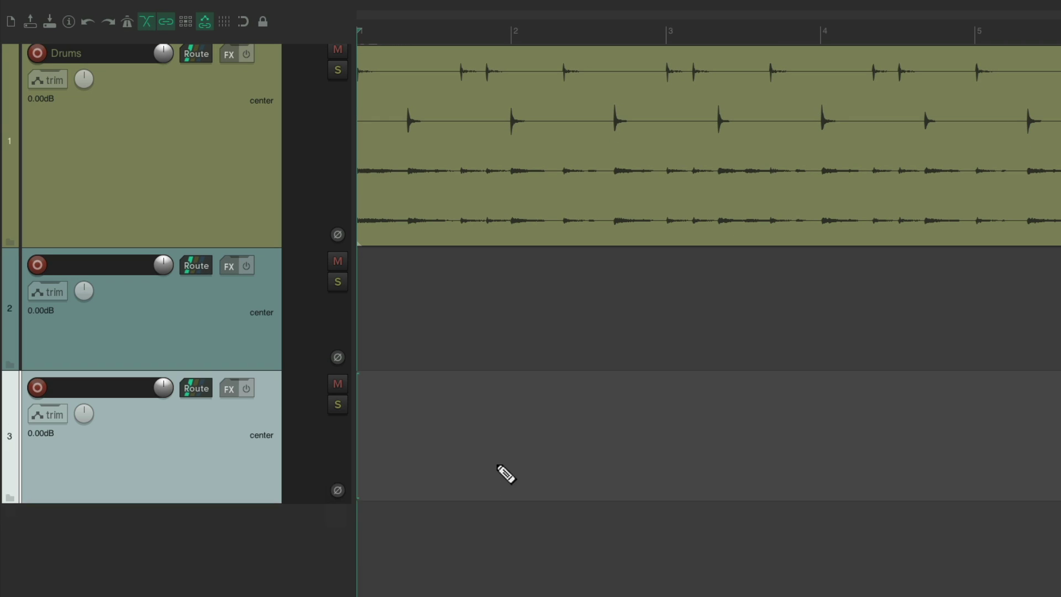
key(ctrl+t)
scroll(513, 438, up, 3)
- Name the three new tracks Kick, Snare and Overheads in order
double_click(130, 280)
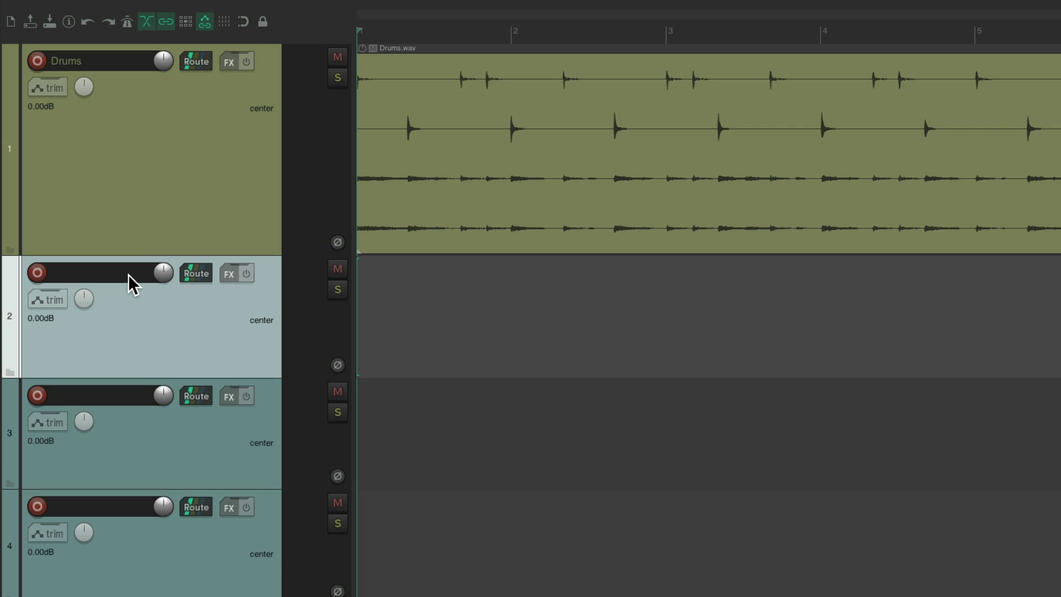
text(Kick)
key(Tab)
text(Snare)
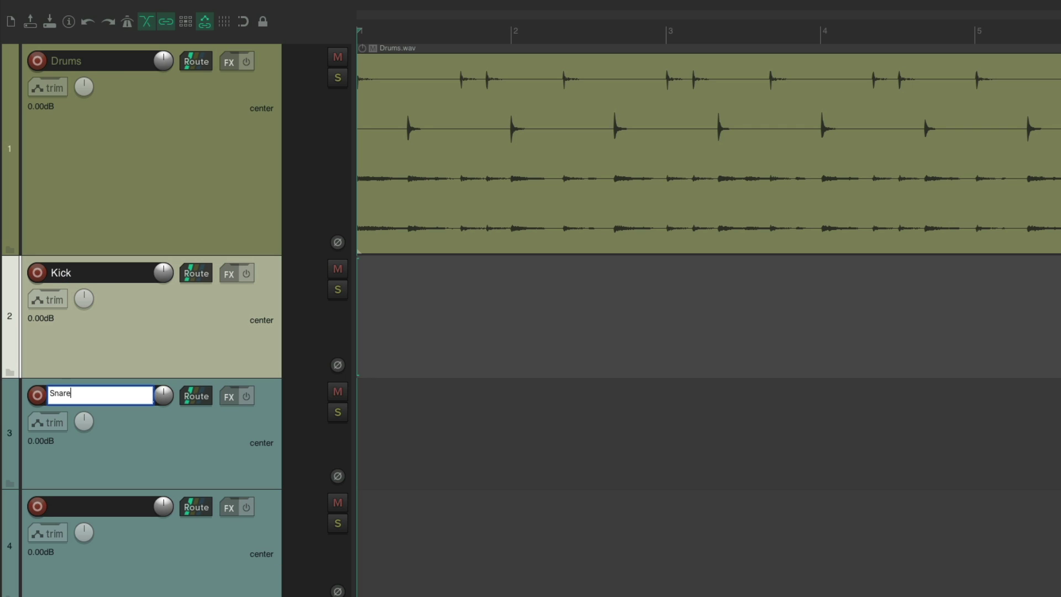
key(Tab)
text(Overheads)
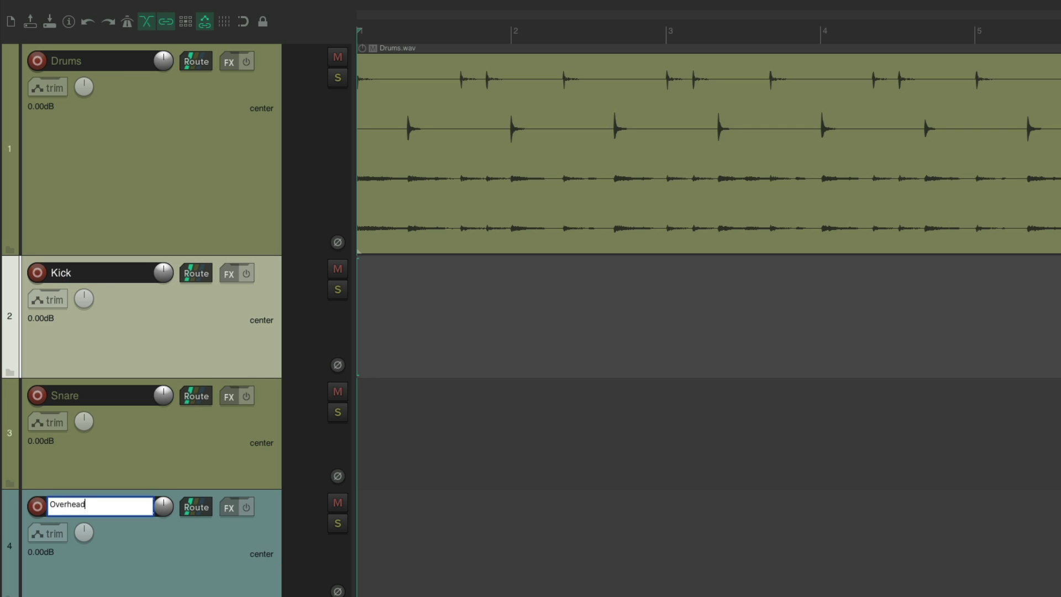
key(Return)
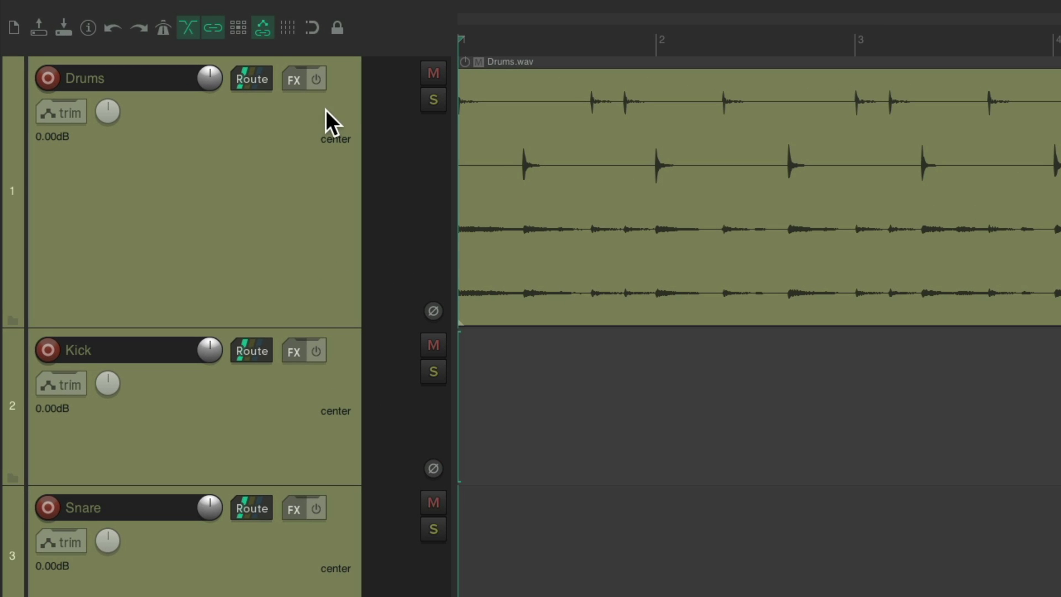
- Disable the Drums track's master send and play the project to check its output
click(259, 82)
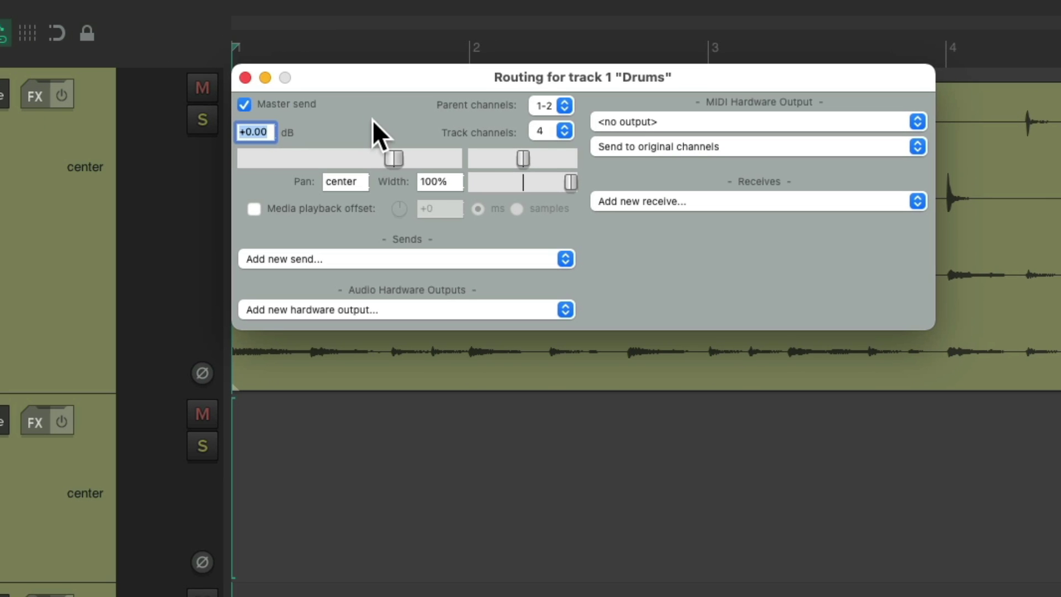
click(245, 104)
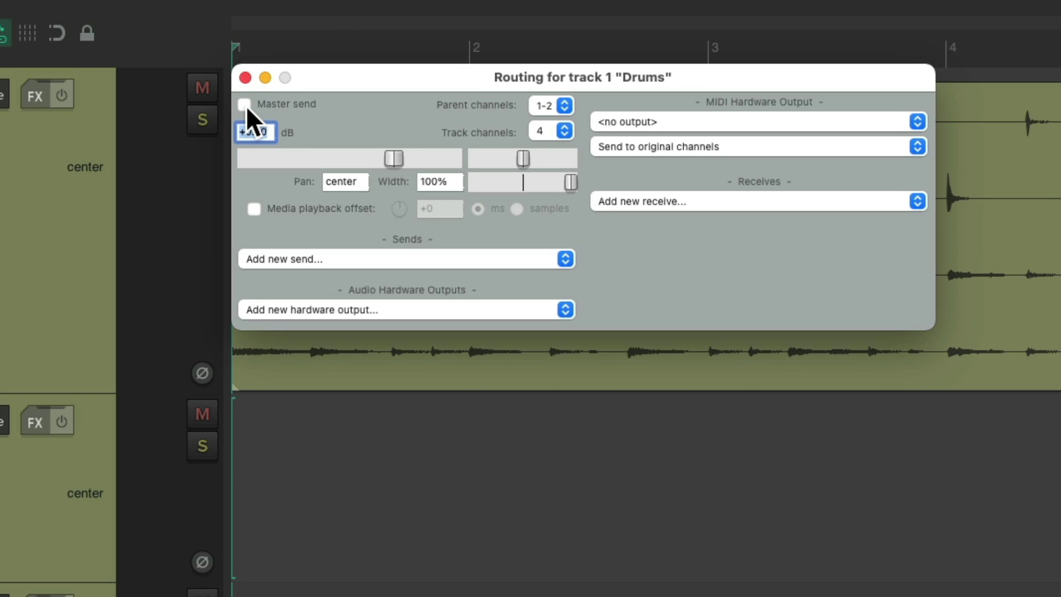
click(244, 77)
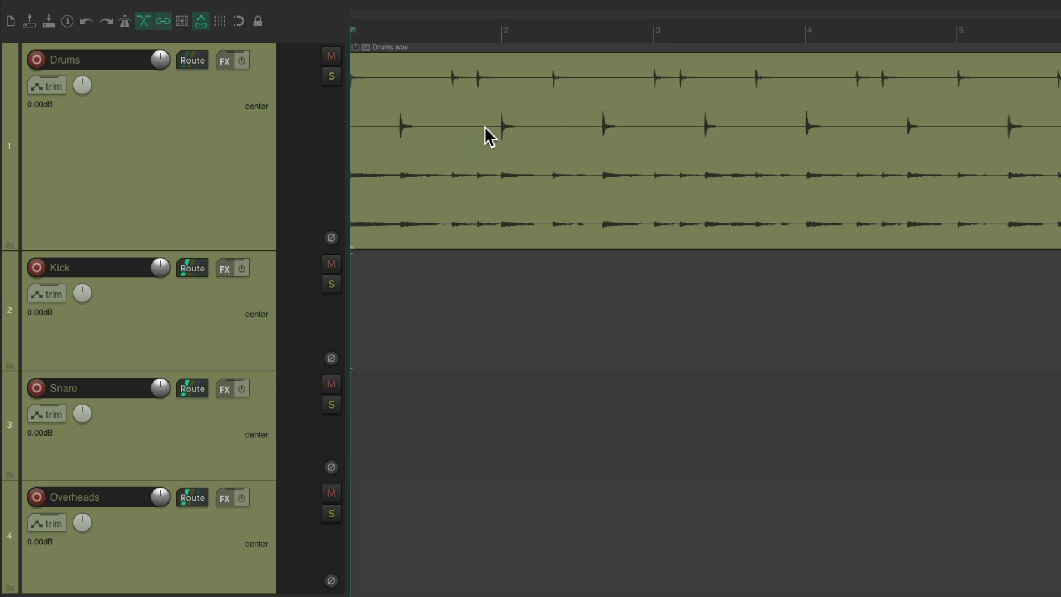
key(space)
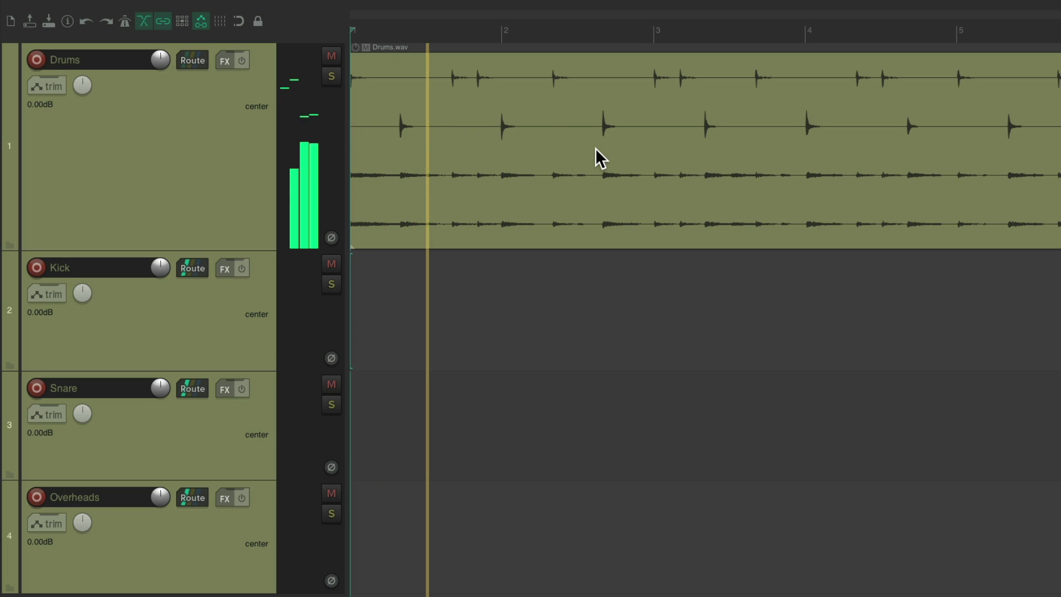
key(space)
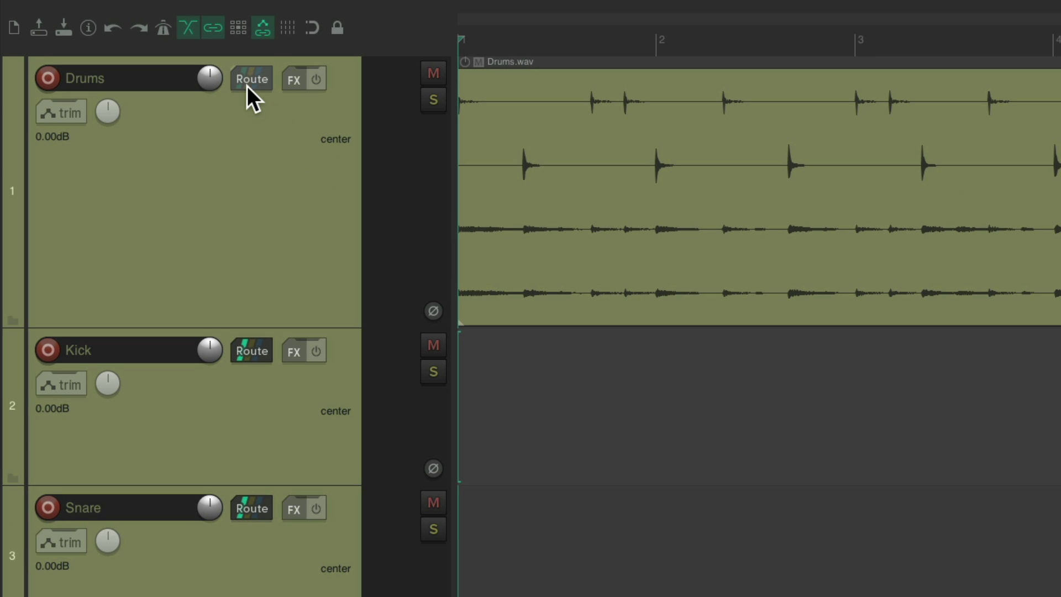
- Create a send from the Drums track to the Kick track using mono source channel 1
drag(251, 78, 273, 380)
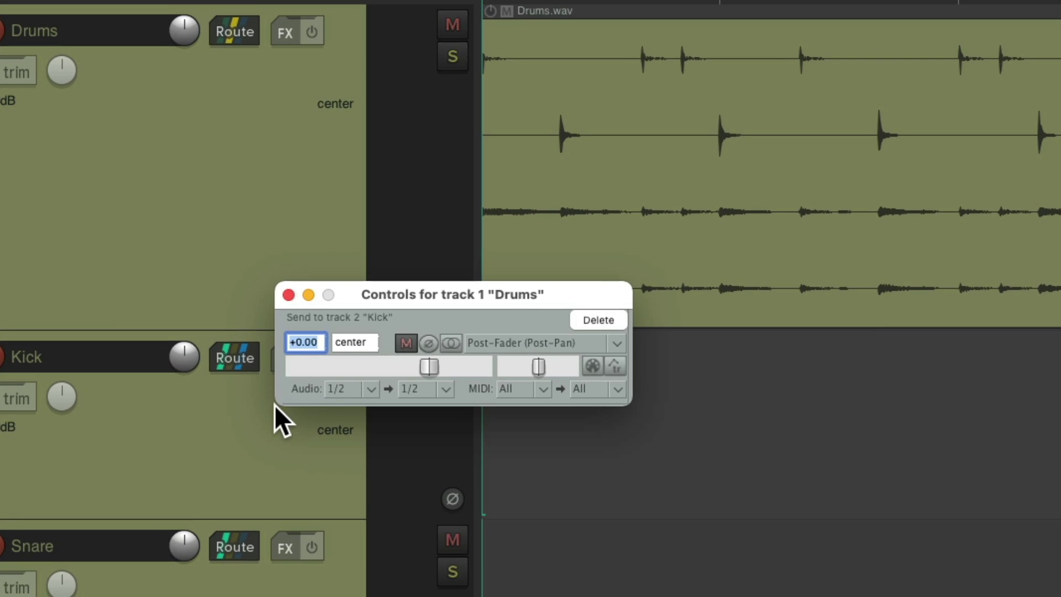
click(371, 390)
mouse_move(398, 436)
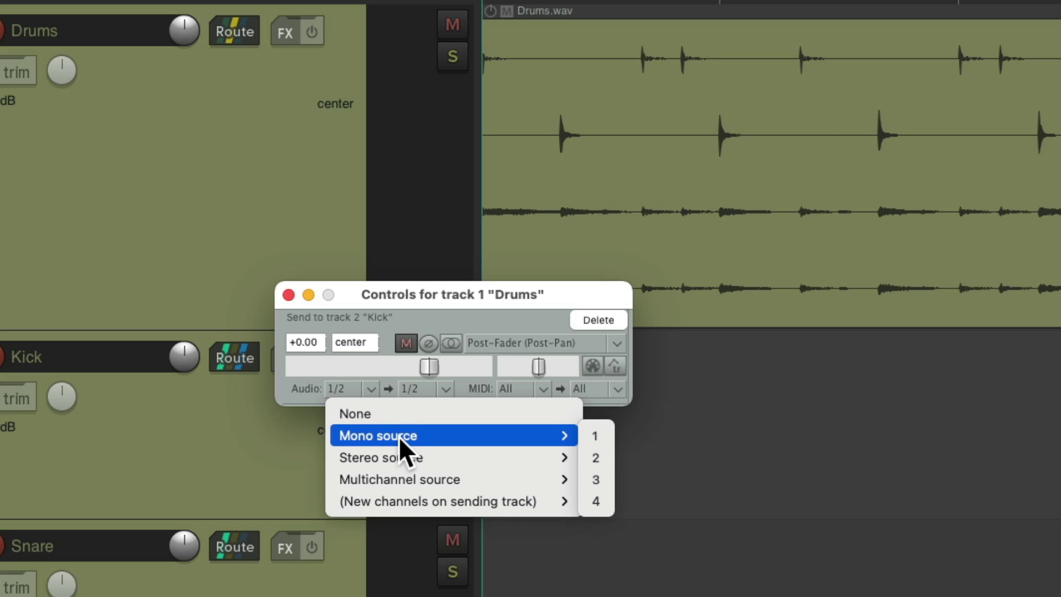
click(611, 437)
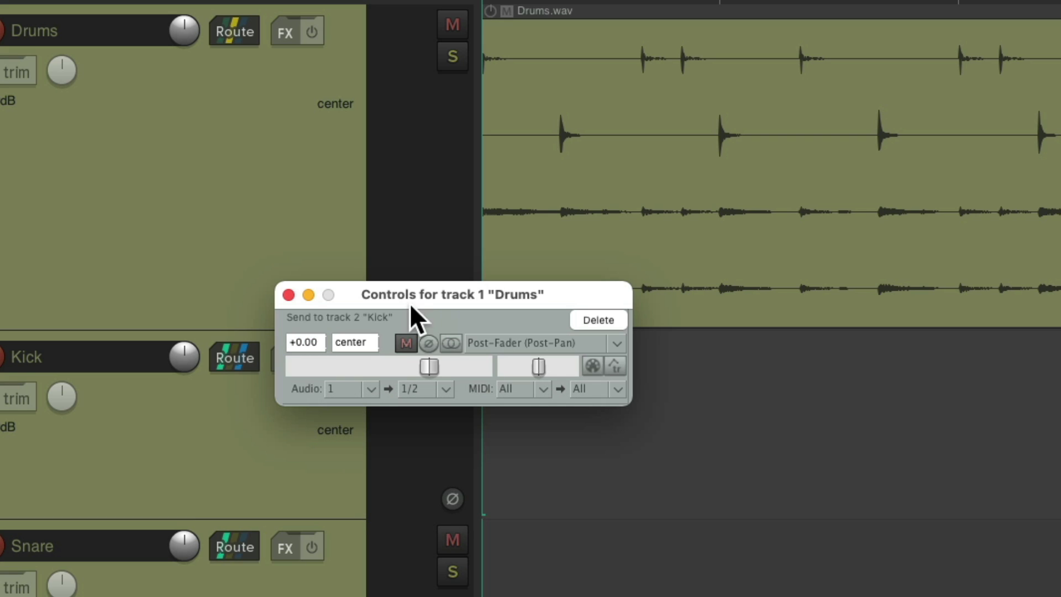
click(288, 295)
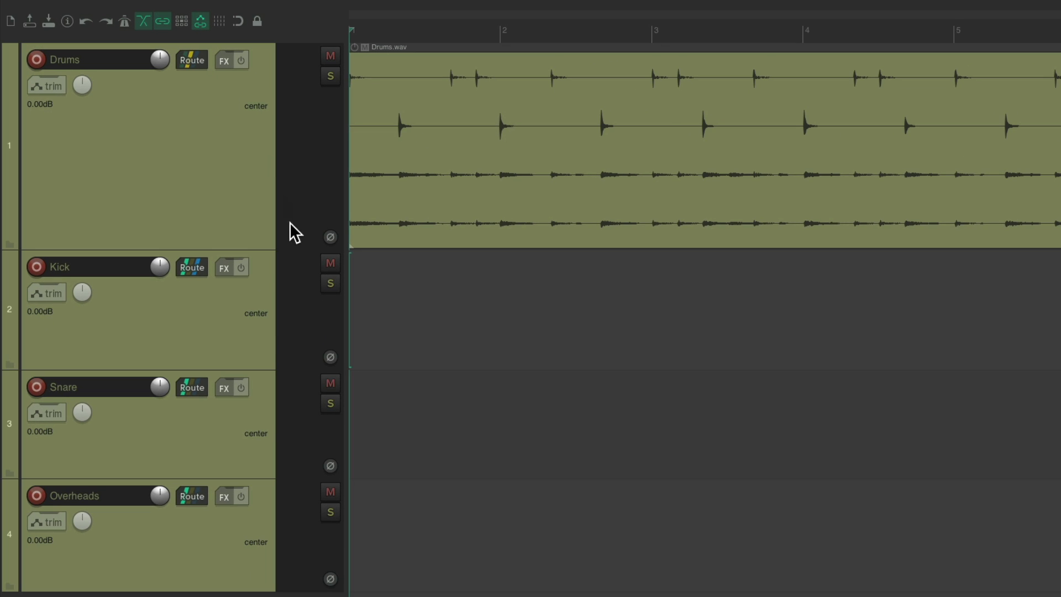
- Create a send from the Drums track to the Snare track using mono source channel 2
drag(290, 222, 239, 406)
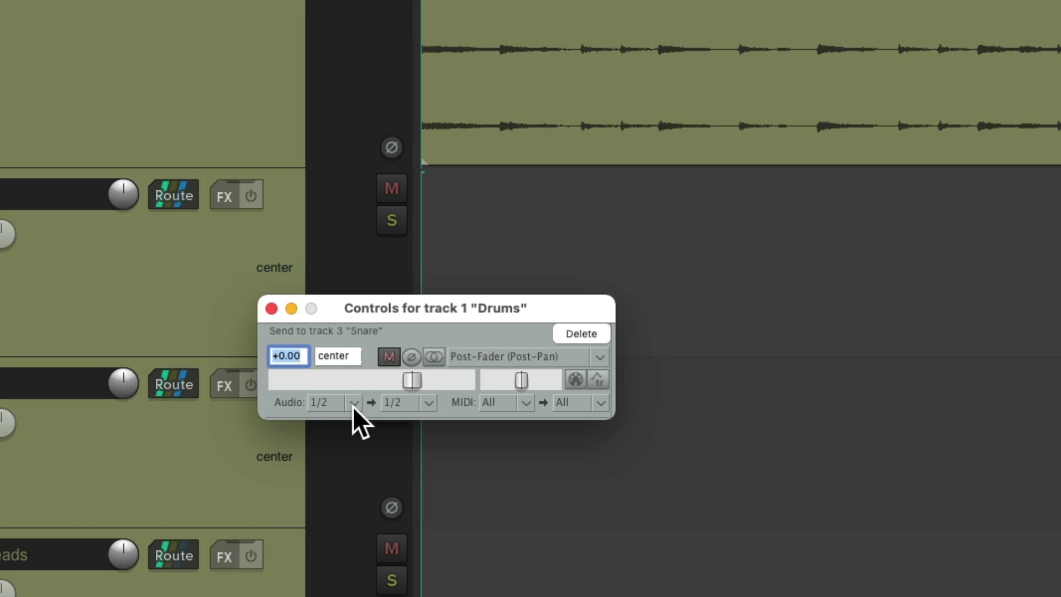
click(354, 402)
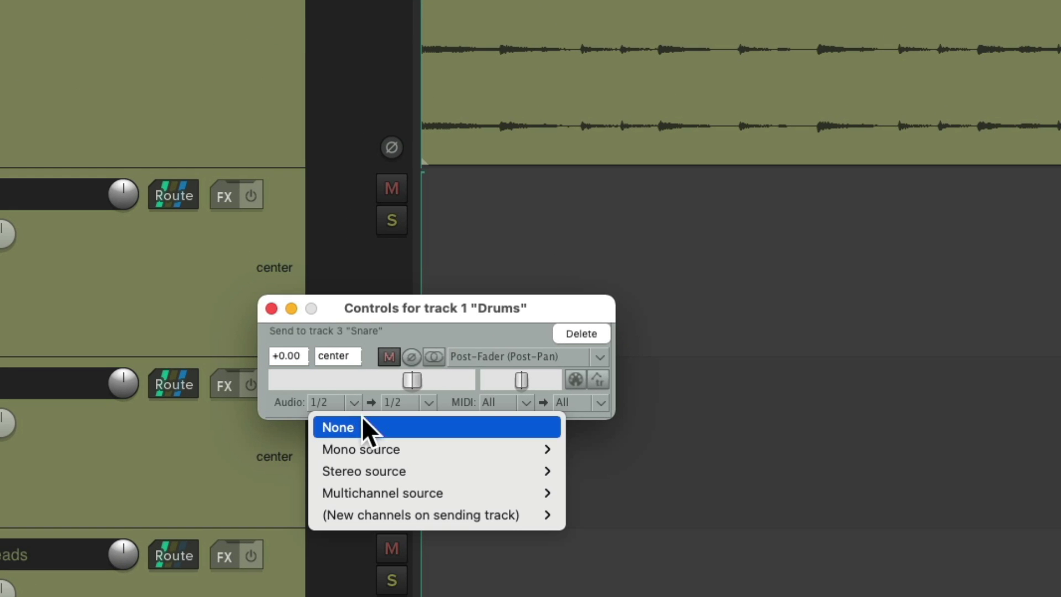
mouse_move(363, 448)
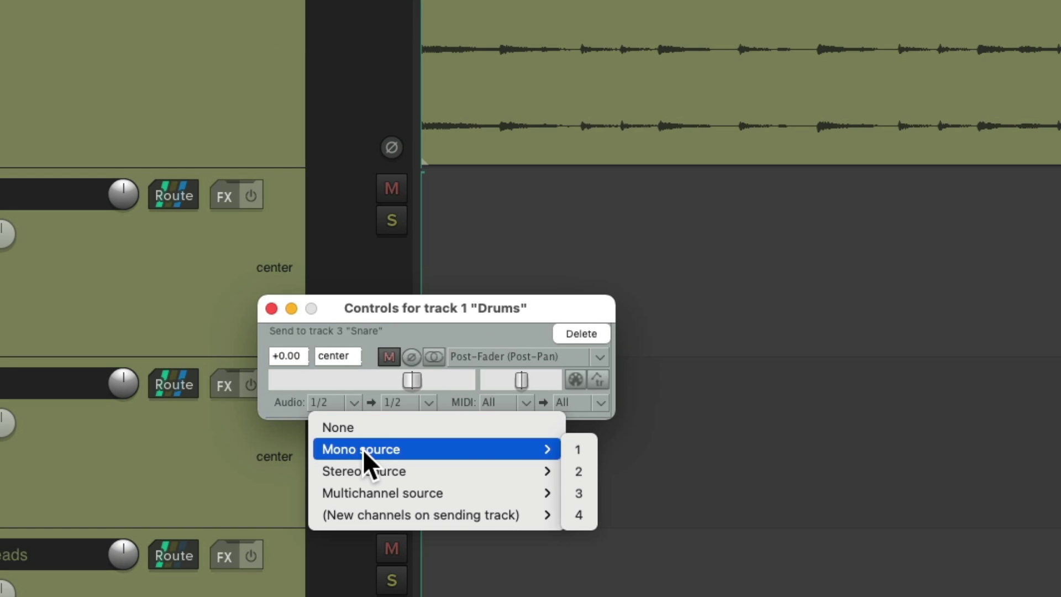
click(578, 470)
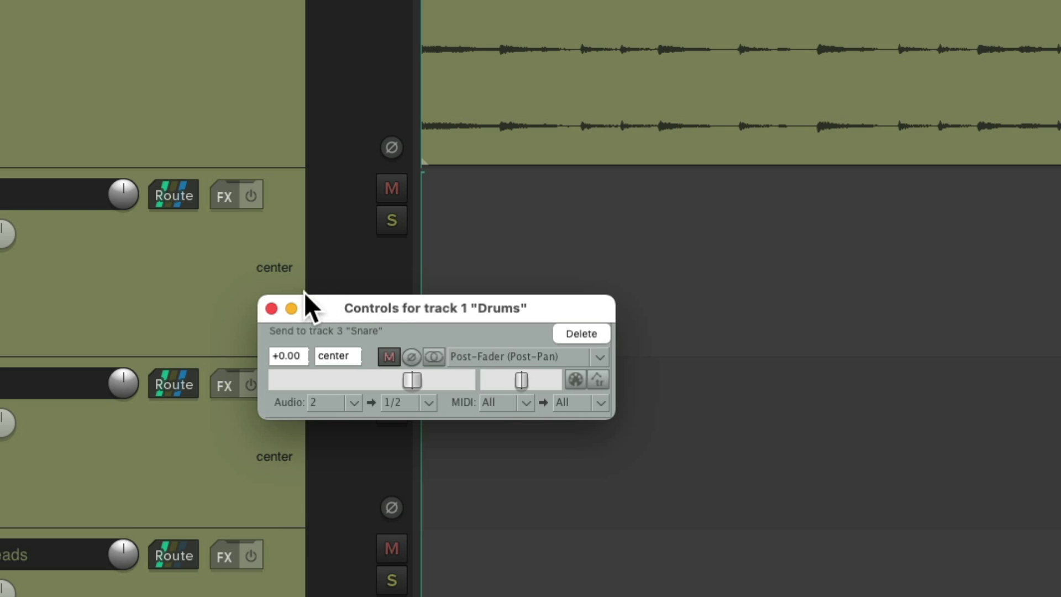
click(271, 308)
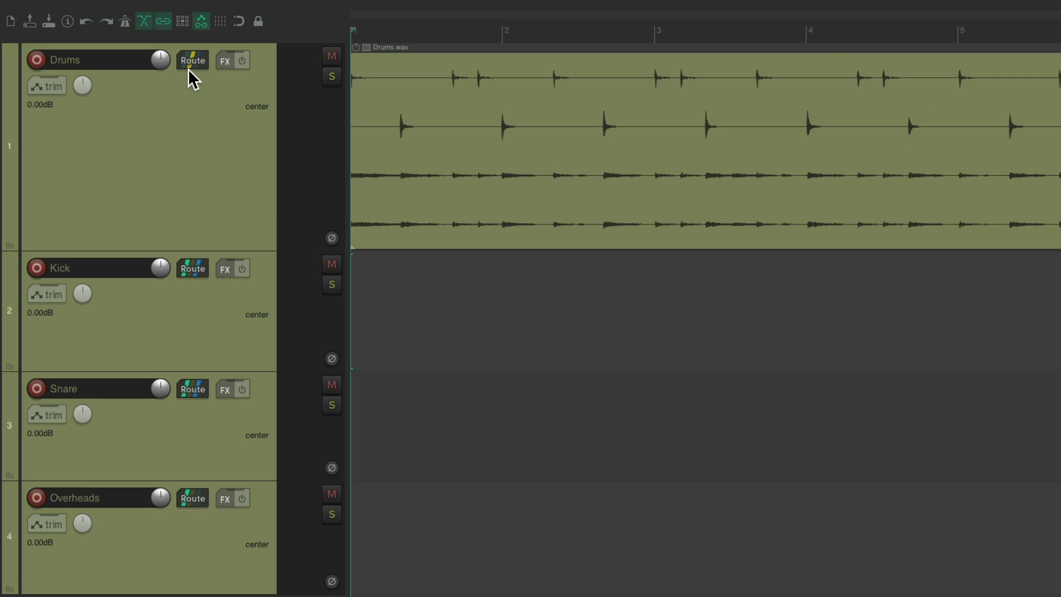
- Create a send from the Drums track to the Overheads track using stereo source channels 3/4
click(232, 515)
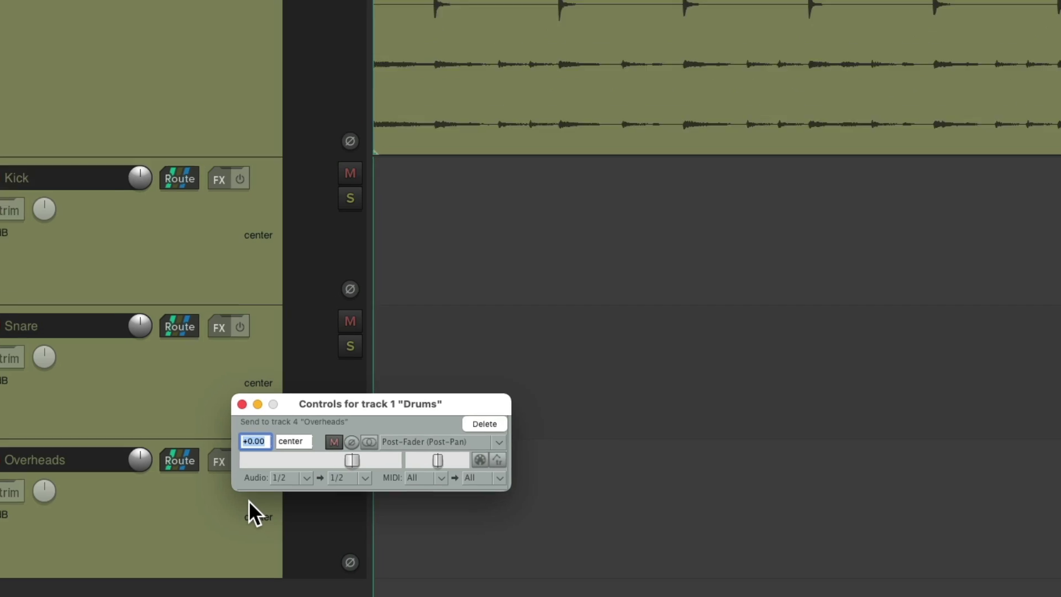
click(296, 512)
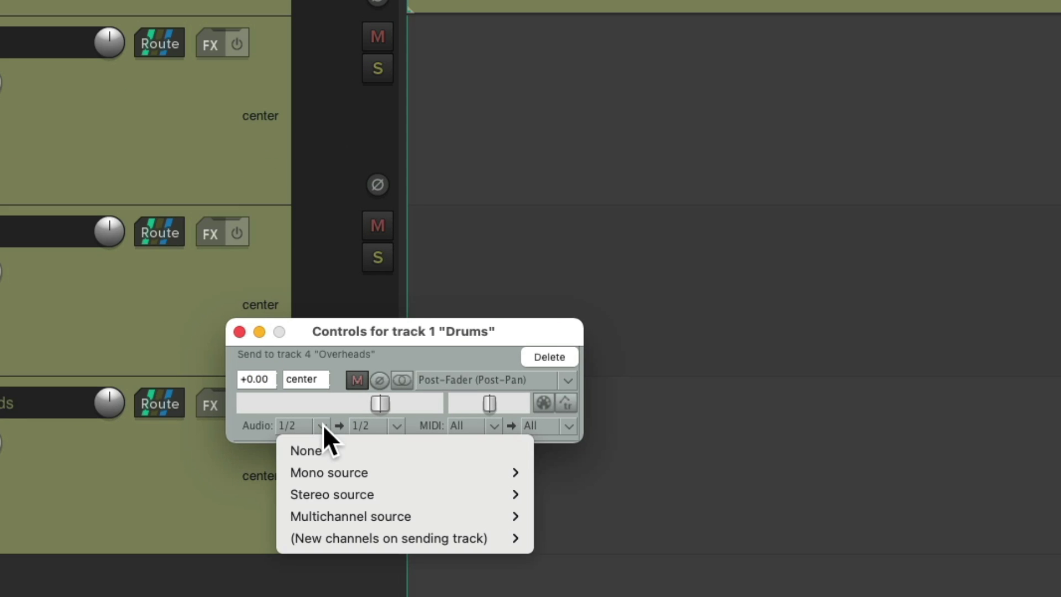
mouse_move(312, 494)
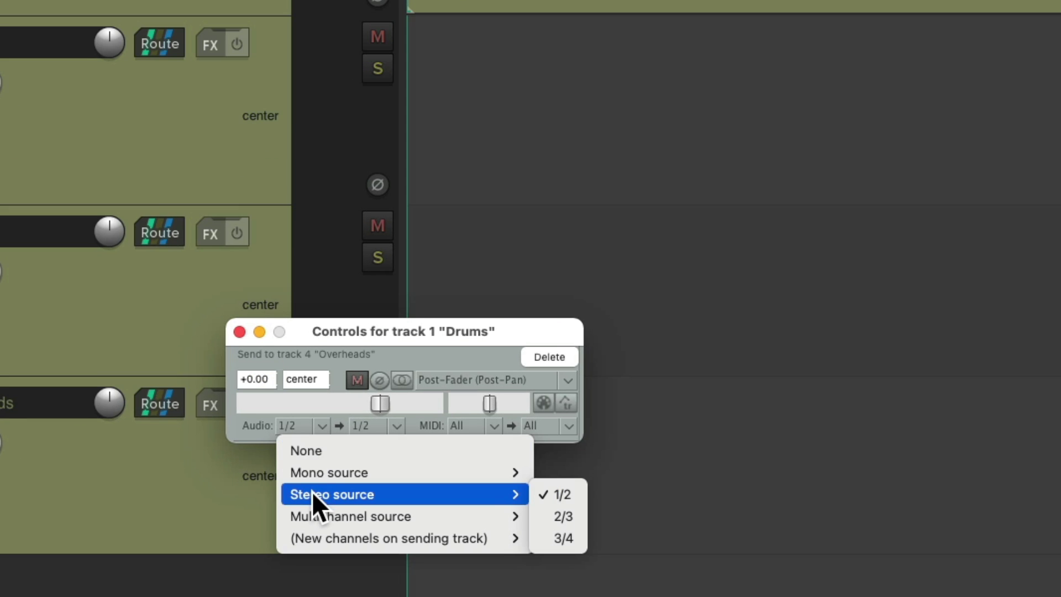
click(578, 538)
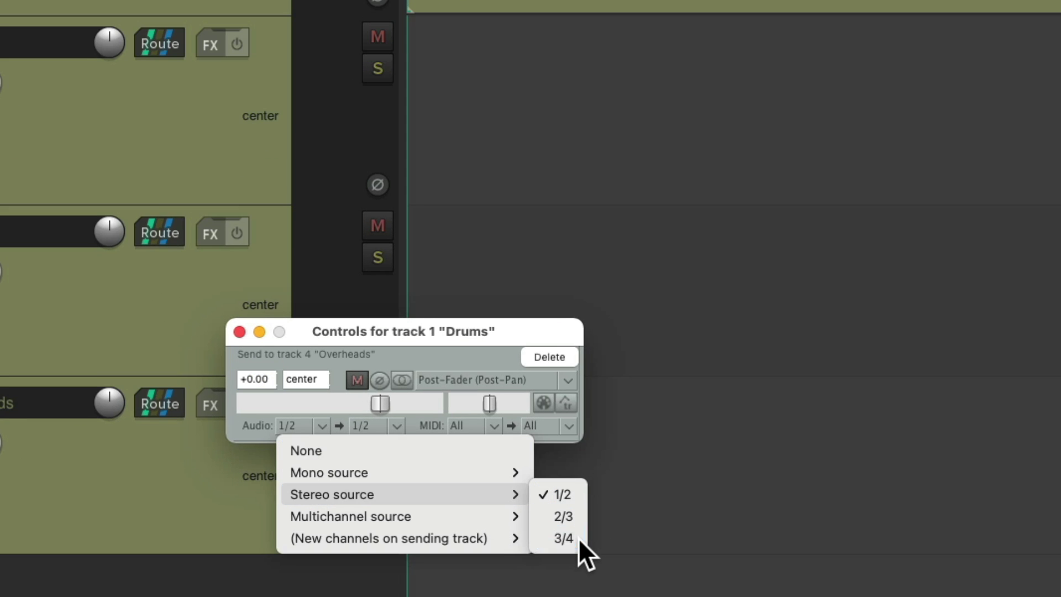
click(239, 331)
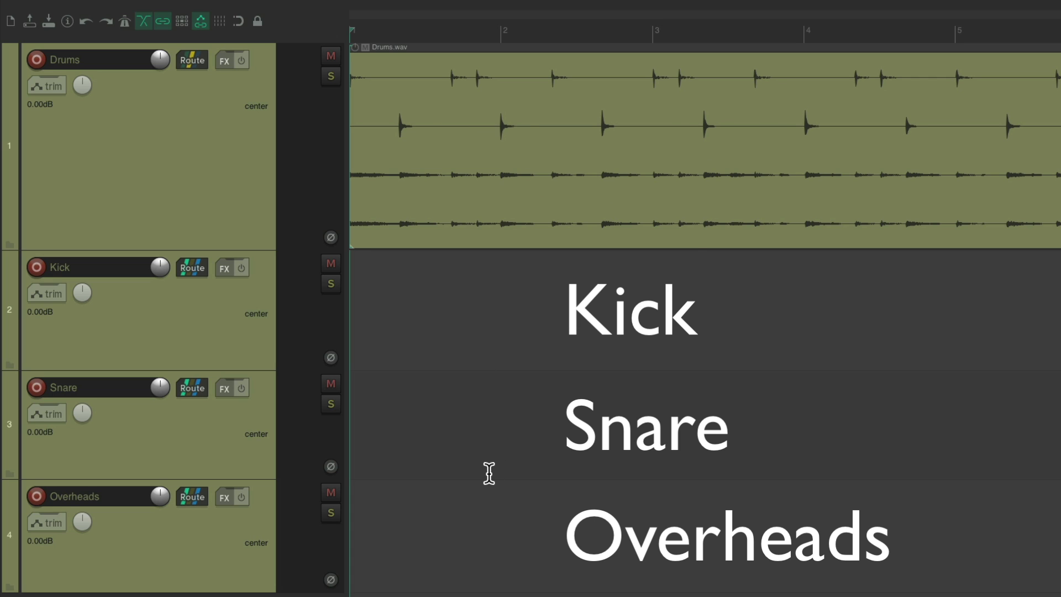
- Play the project and solo the Kick, Snare and Overheads tracks one at a time to check each send
key(space)
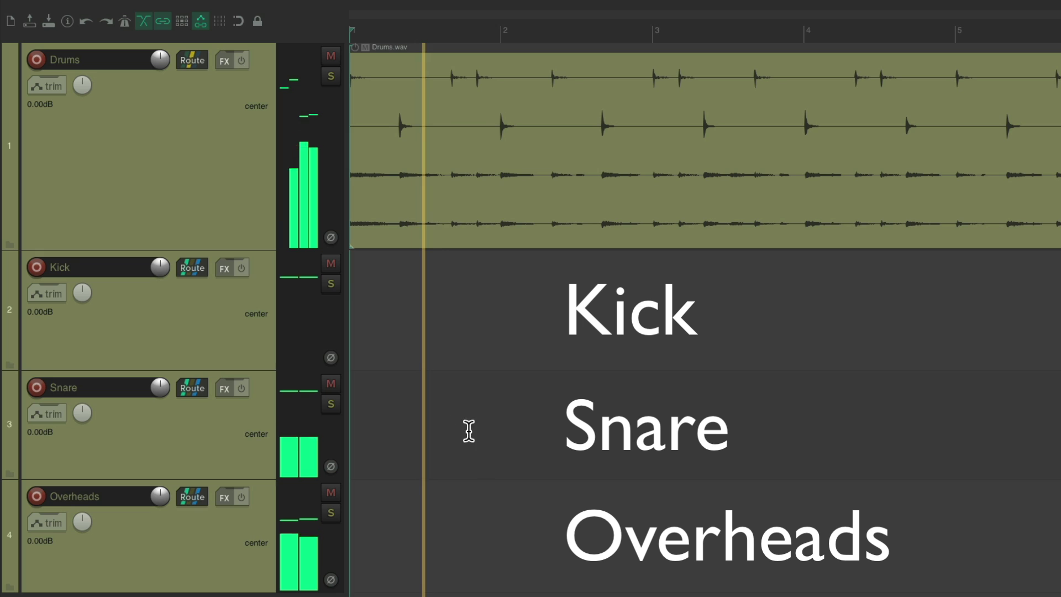
click(334, 281)
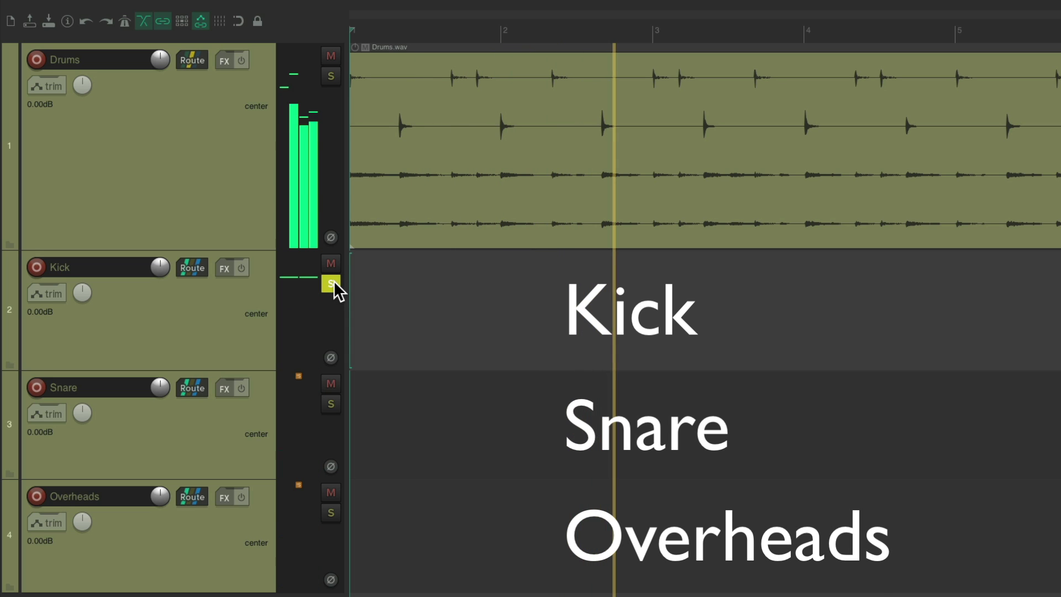
click(333, 282)
click(329, 396)
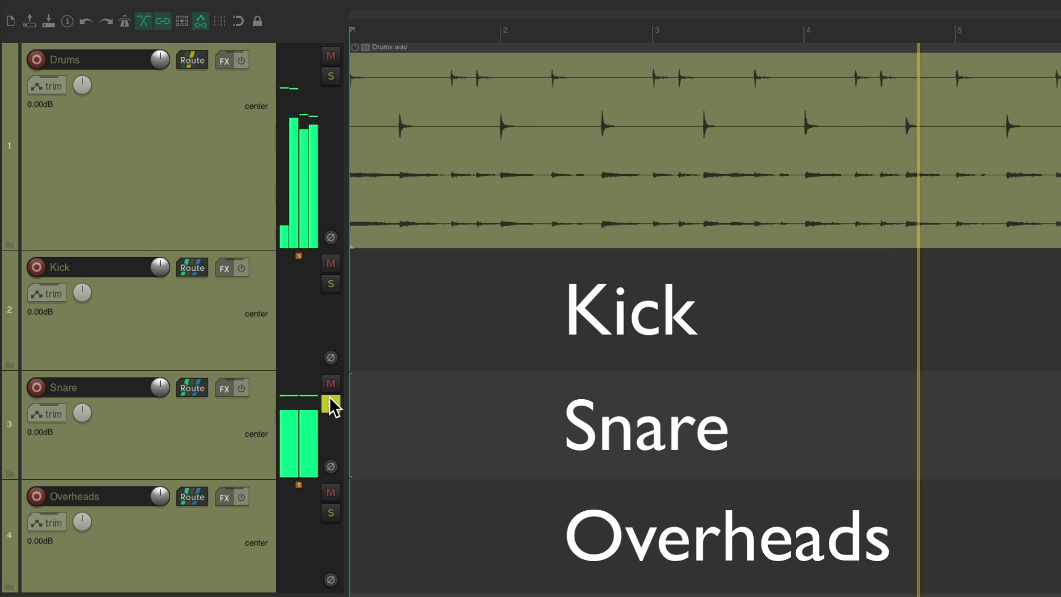
click(330, 396)
click(333, 517)
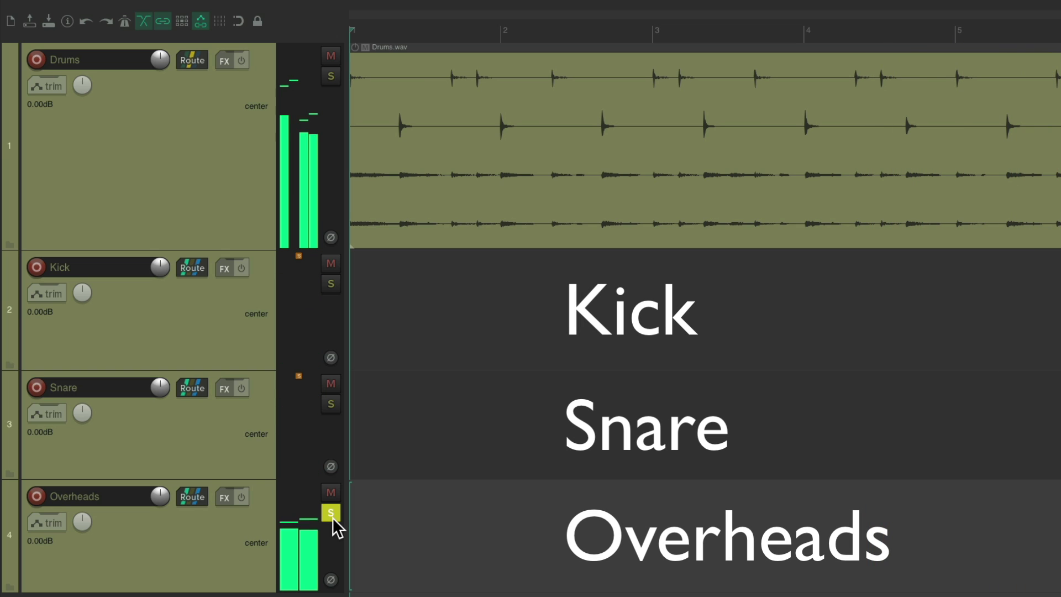
click(333, 517)
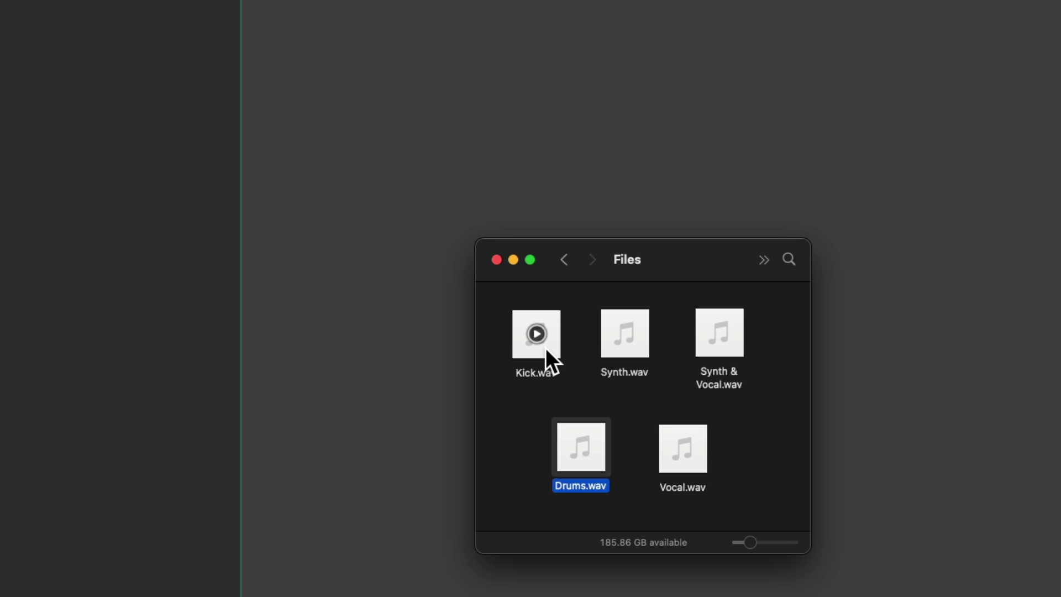
- Import Kick.wav and Synth.wav from the Files folder onto two separate new tracks
drag(546, 347, 167, 146)
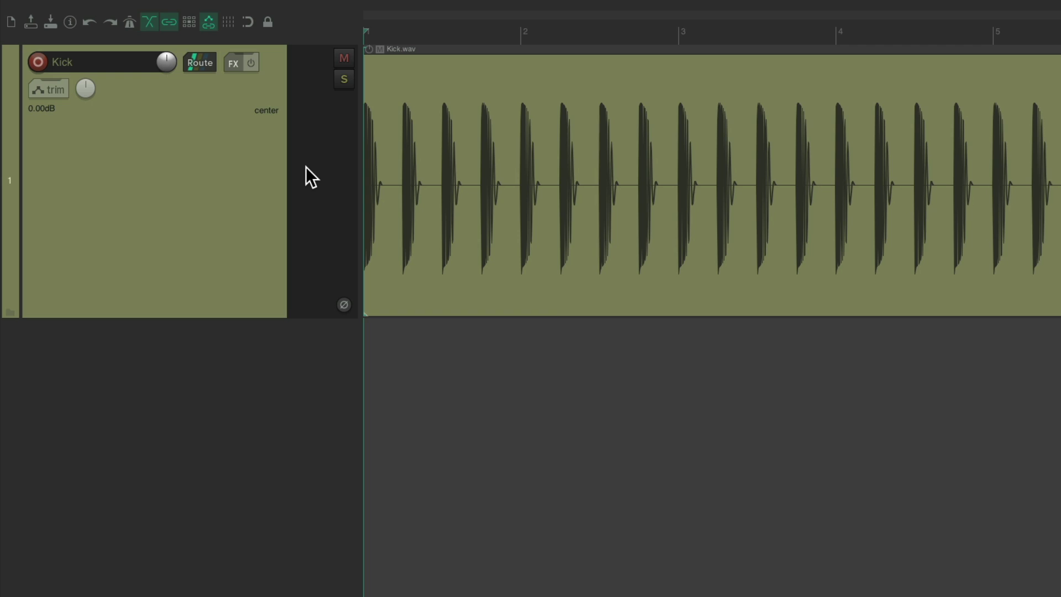
key(super+Tab)
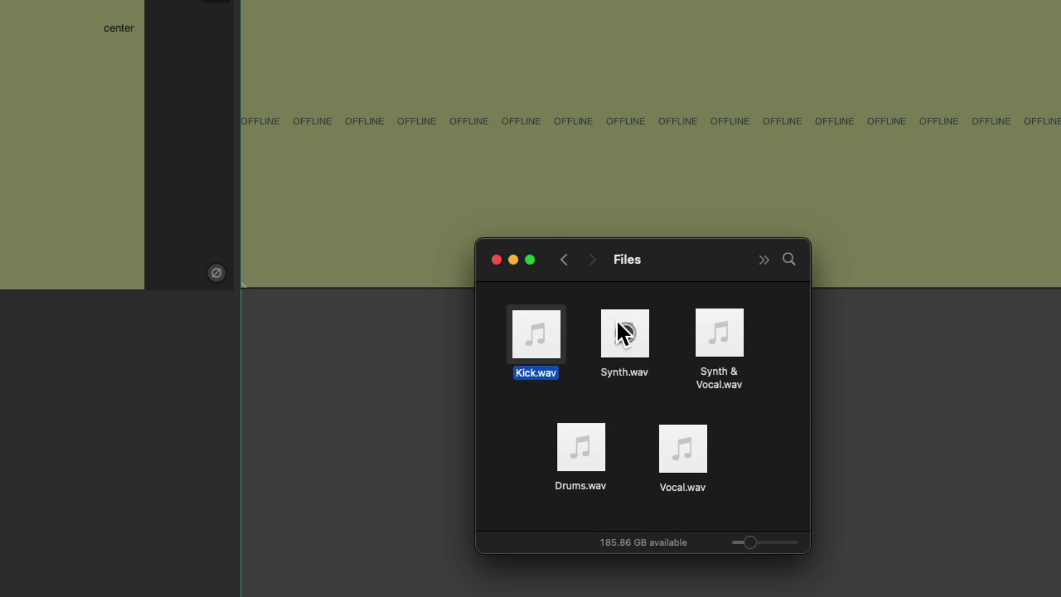
drag(617, 326, 229, 383)
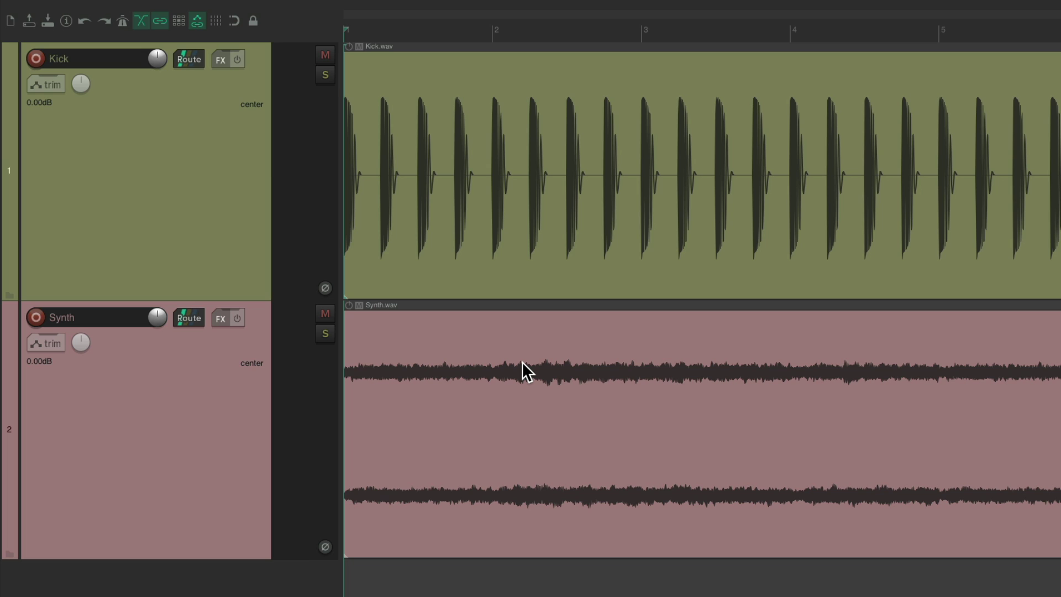
- Play the two tracks and check the number of track channels in the Synth track's routing
key(space)
click(187, 319)
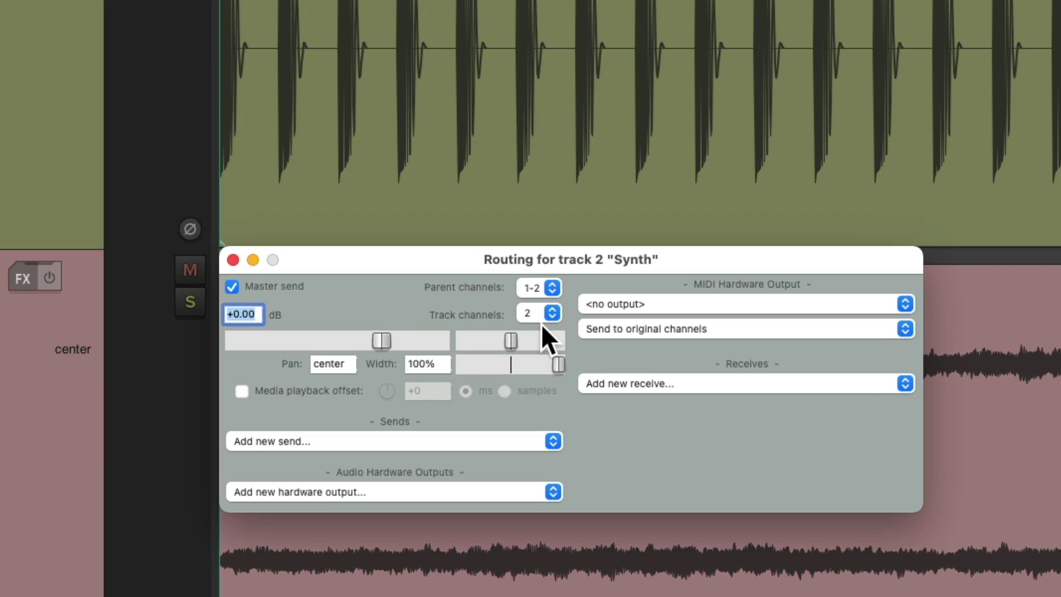
click(233, 259)
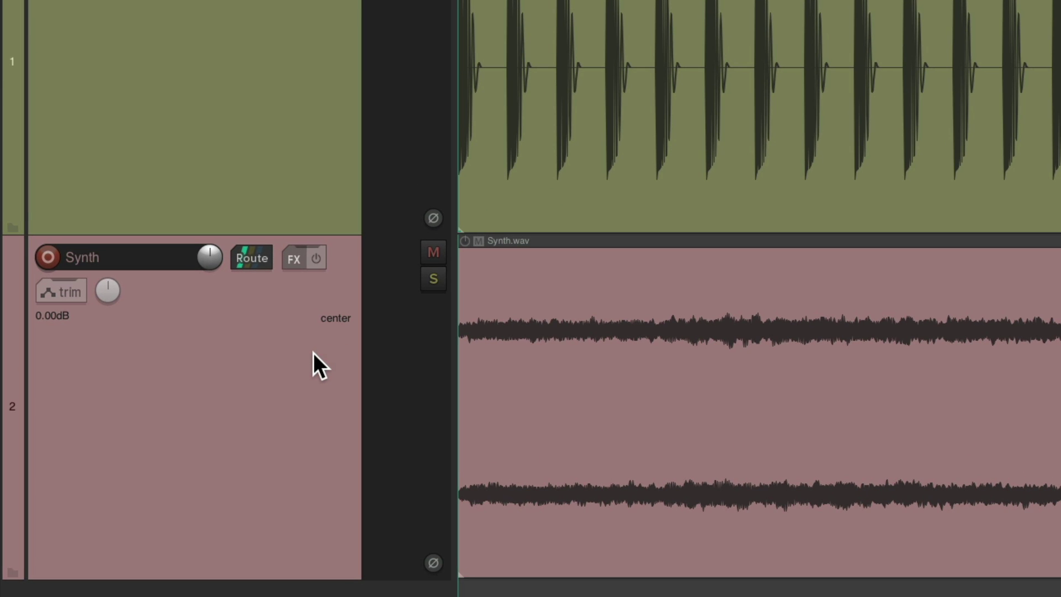
- Find the ReaComp compressor with the filter "comp" and add it to the Synth track
click(293, 258)
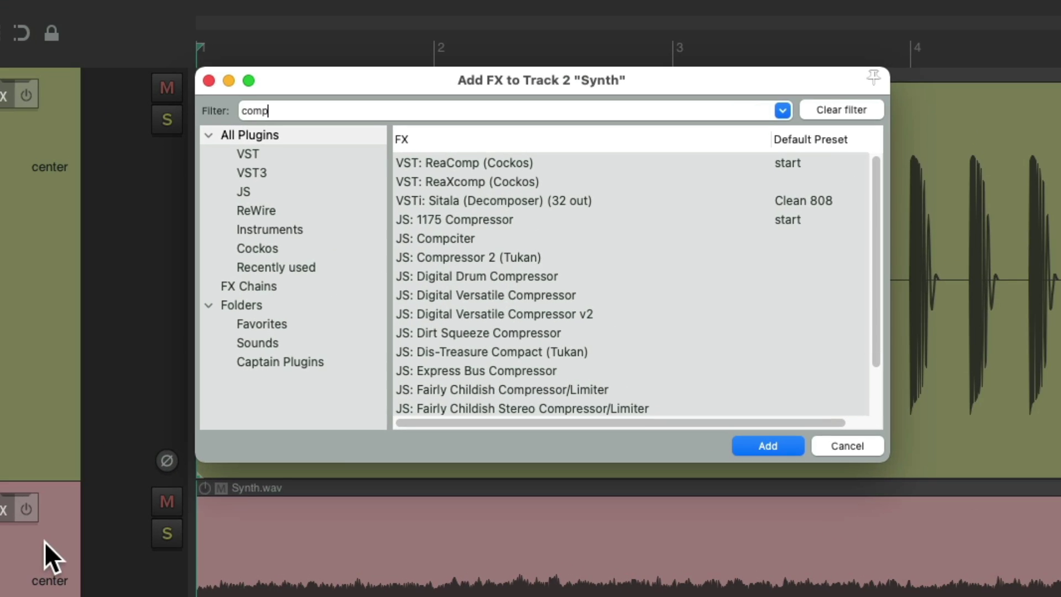
click(588, 157)
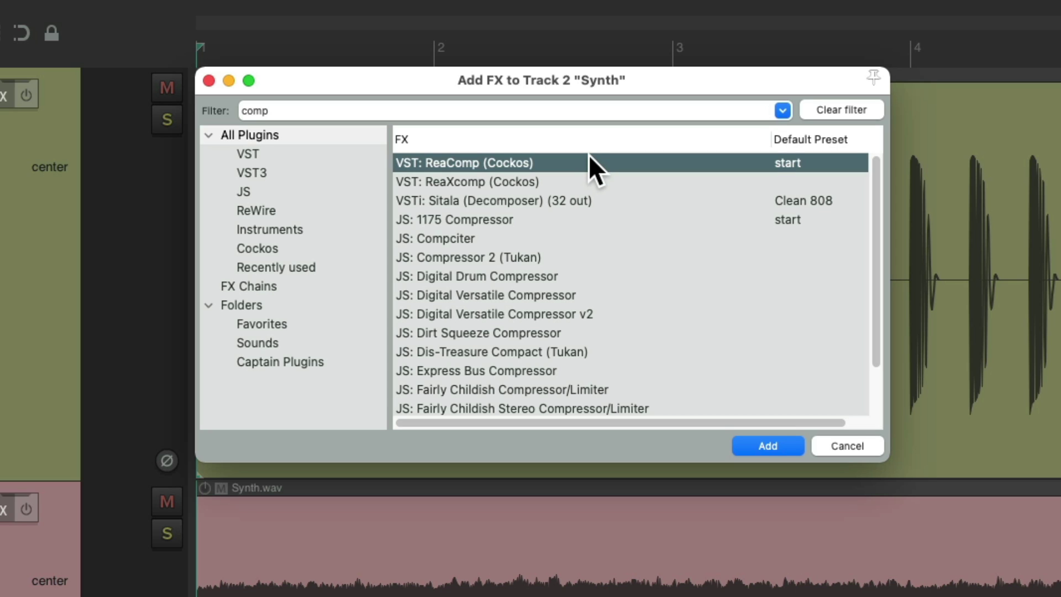
double_click(571, 162)
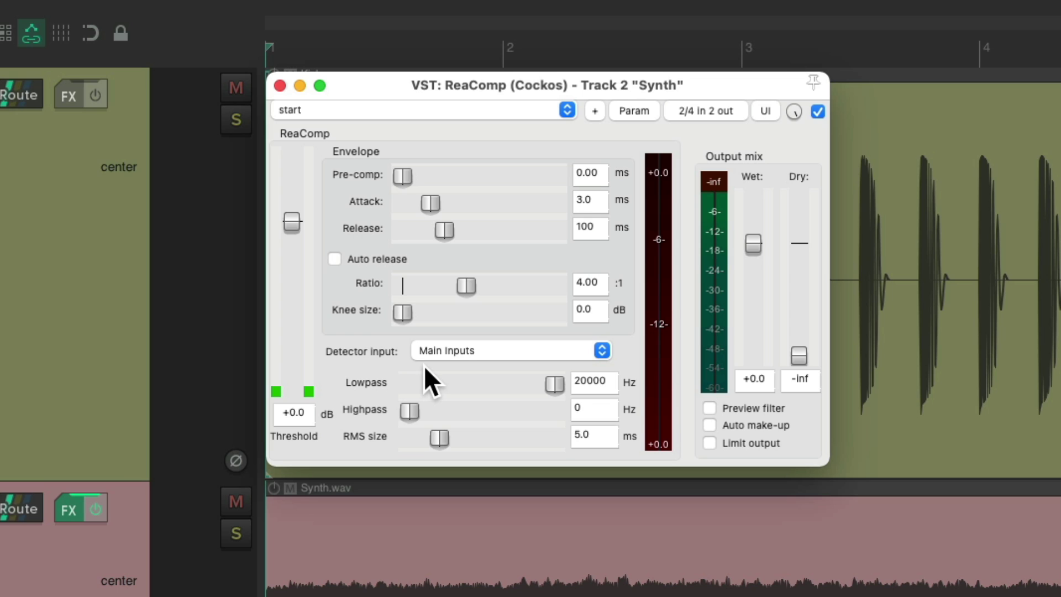
- Set ReaComp's detector input to Auxiliary Inputs and send the Kick track's channels 1/2 to Synth channels 3/4
click(511, 354)
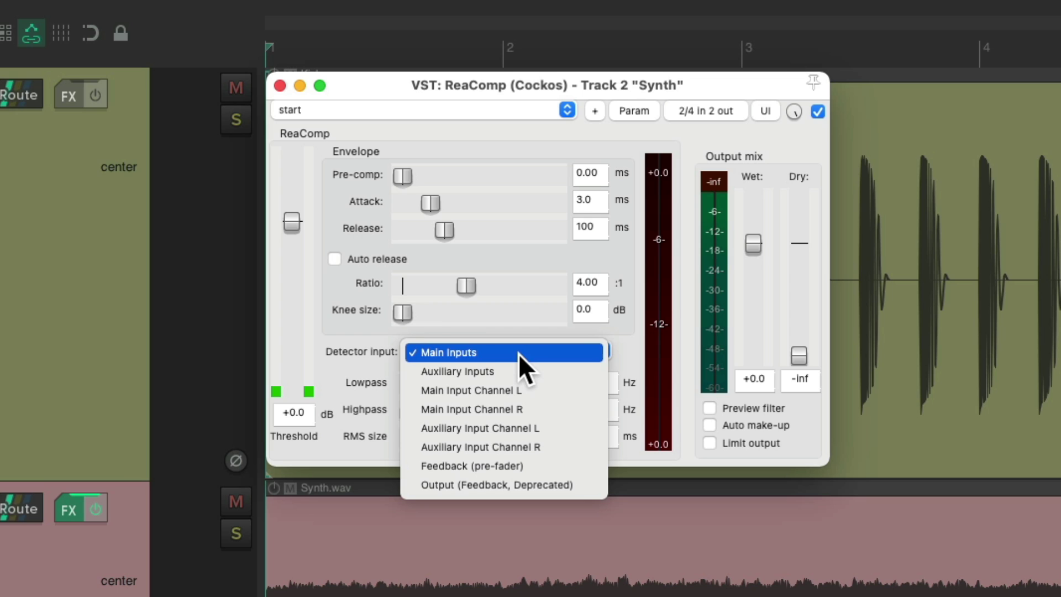
click(542, 371)
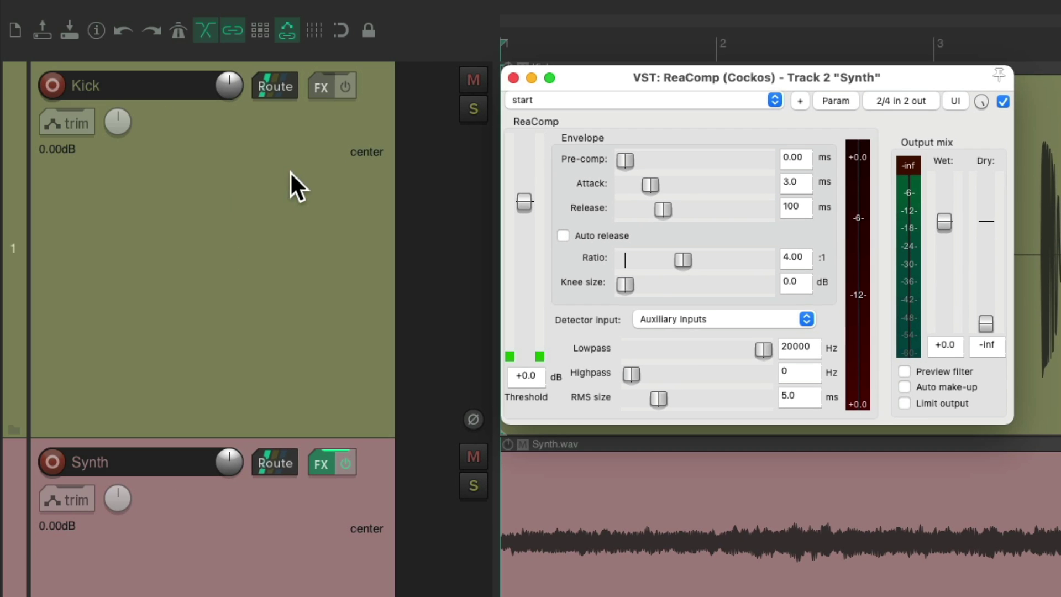
drag(275, 94, 734, 202)
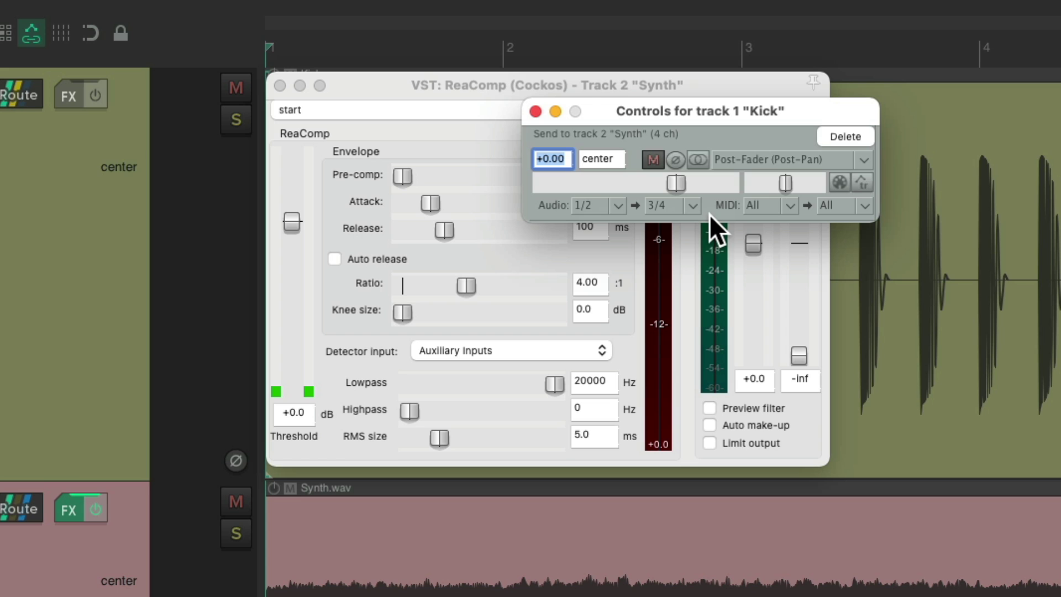
click(535, 111)
- Lower ReaComp's threshold to -26.6 dB during playback so the kick ducks the synth
click(292, 220)
key(space)
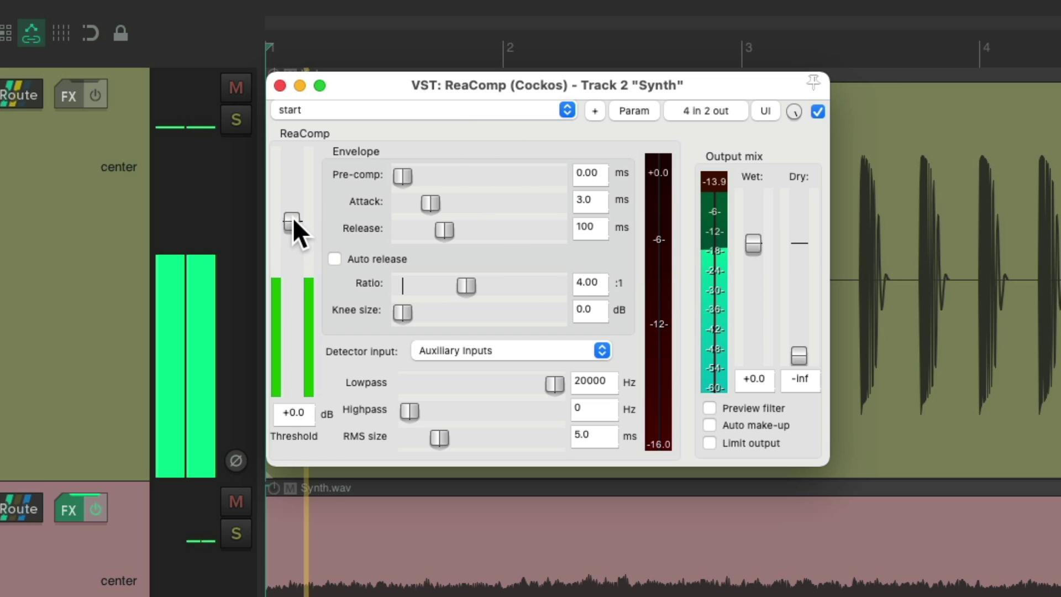
drag(293, 217, 292, 317)
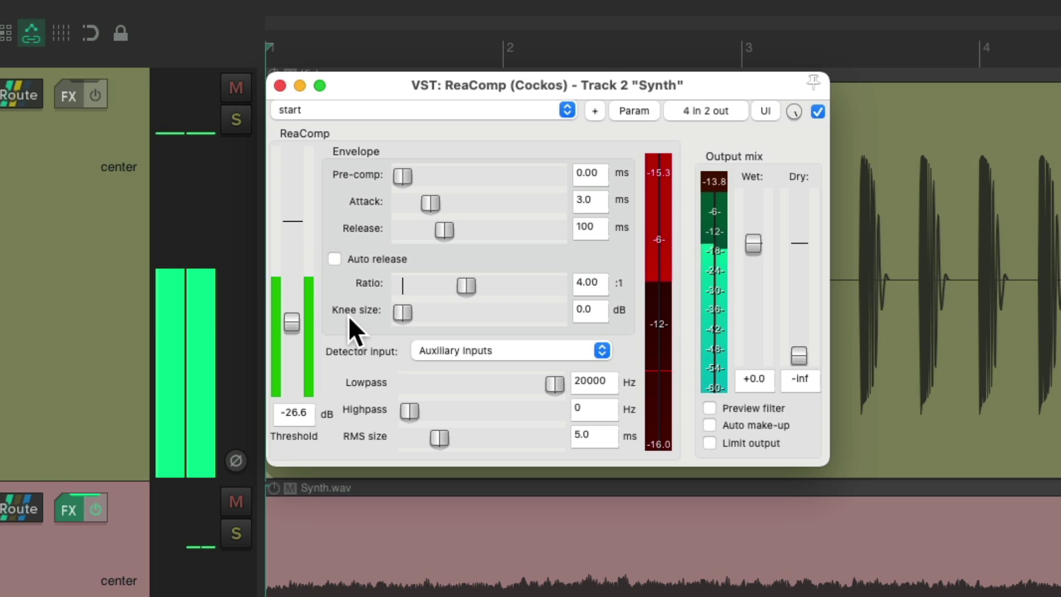
key(space)
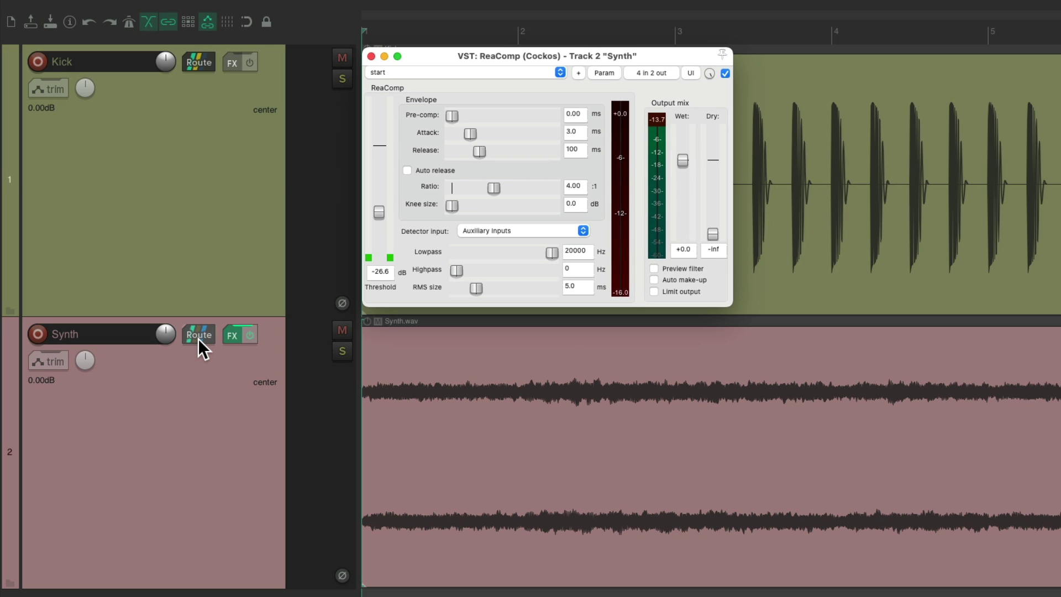
- Inspect the Synth track's channel count and Kick receive in its routing, and play the project to check the meters
click(198, 338)
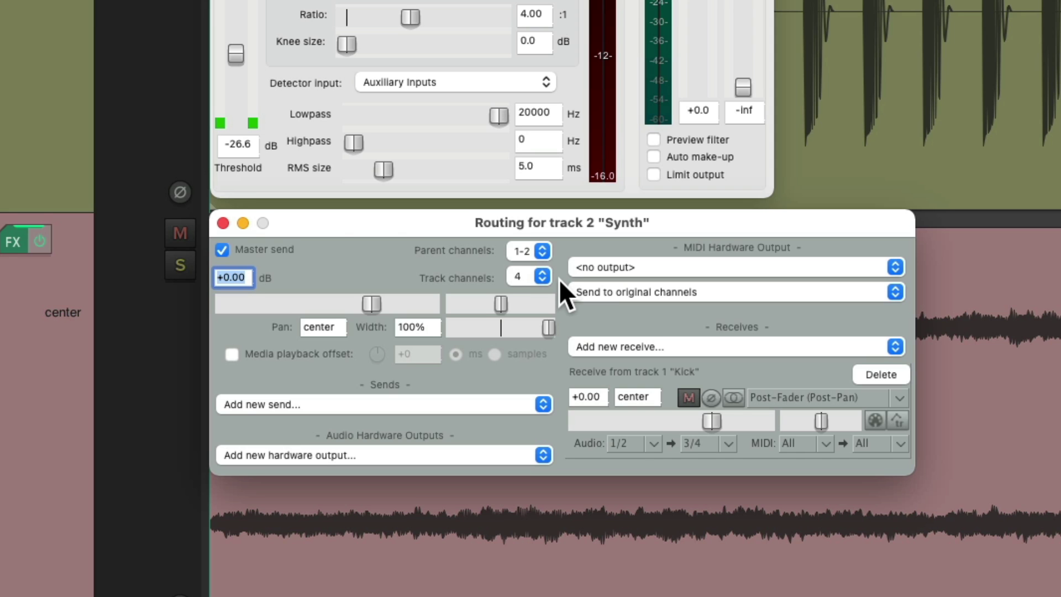
click(223, 222)
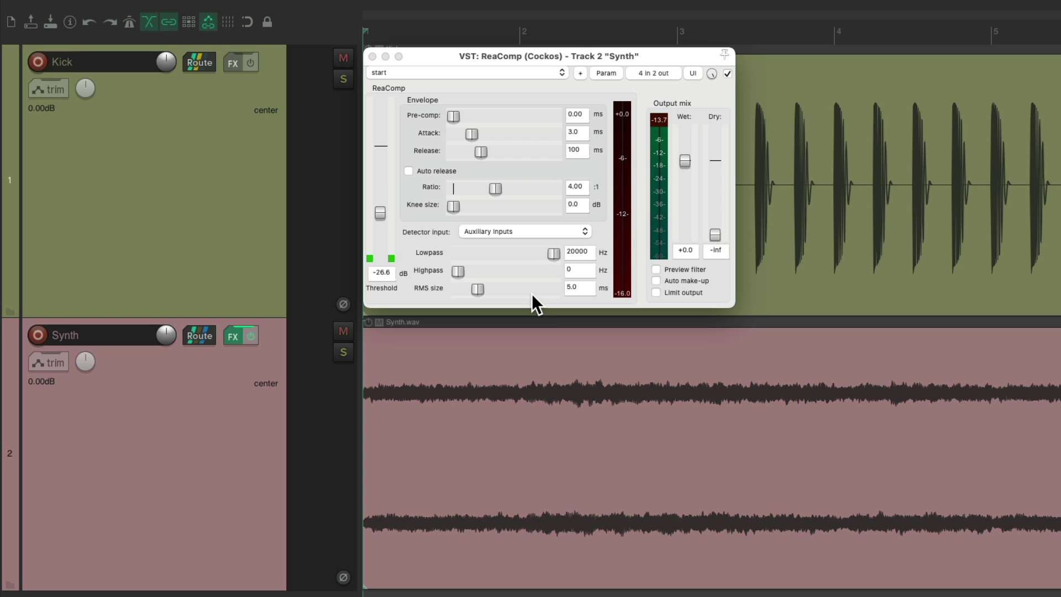
click(538, 299)
key(space)
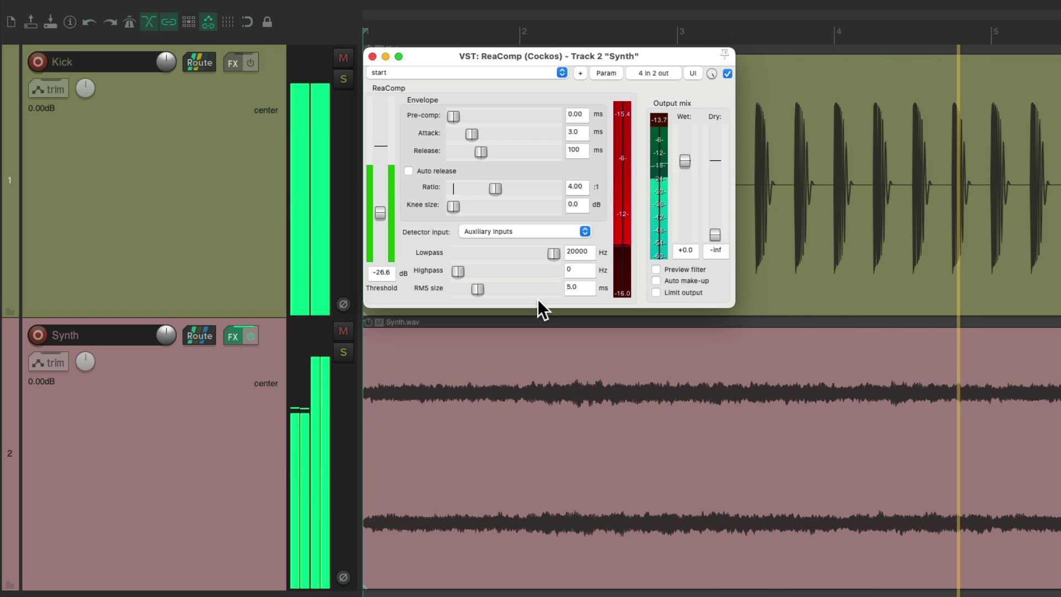
key(space)
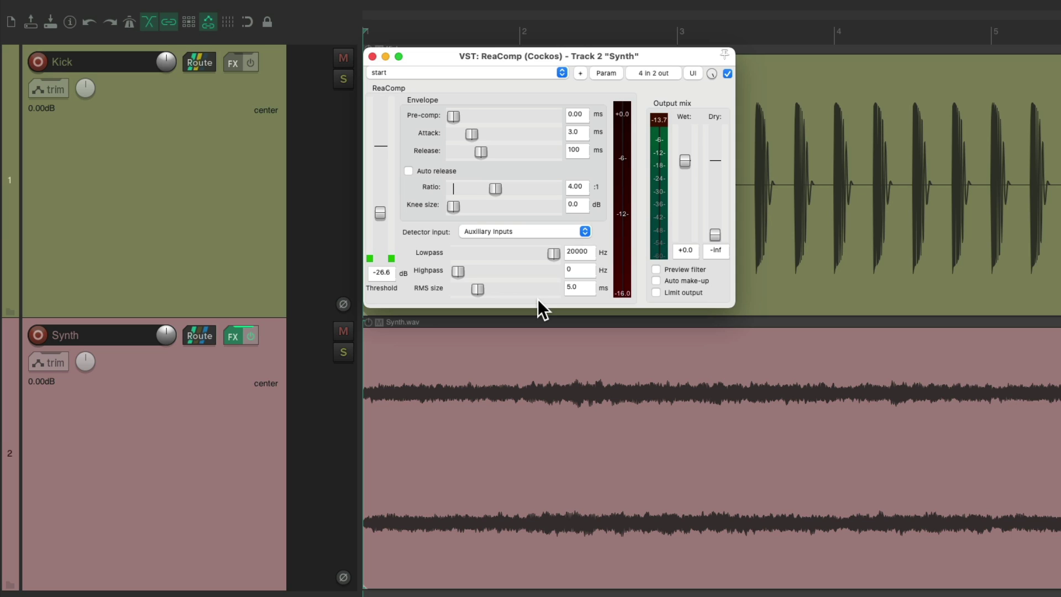
- Replace the Kick and Synth tracks with a new track made from Synth & Vocal.wav
click(248, 174)
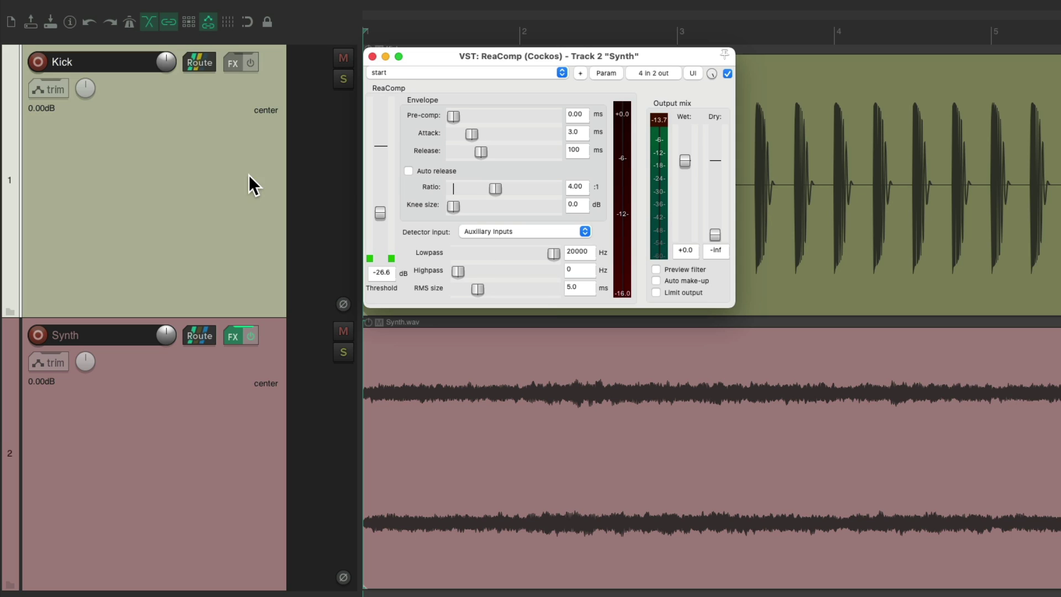
click(244, 394)
key(Delete)
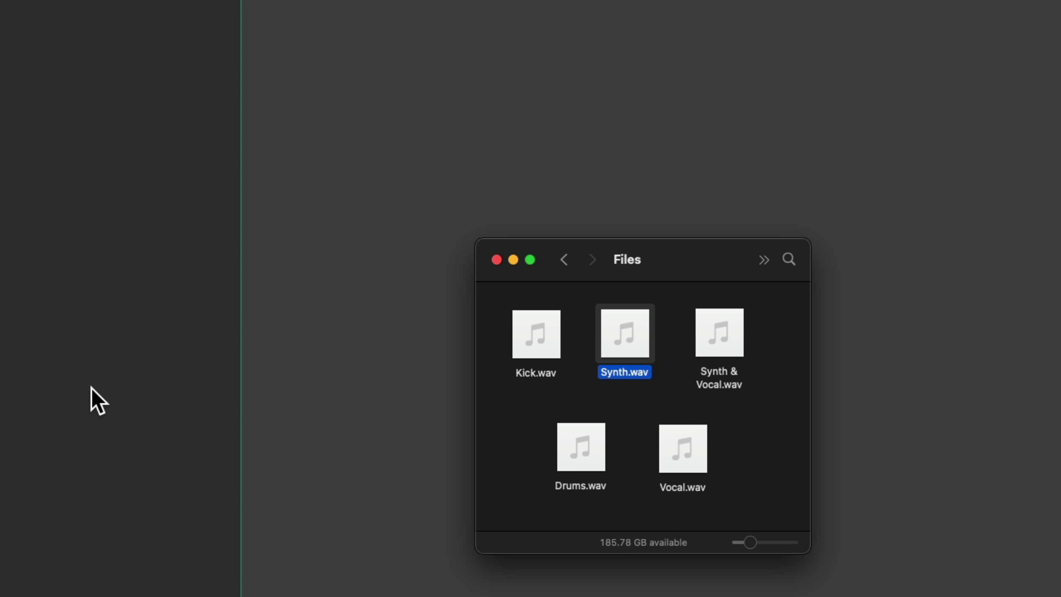
drag(718, 334, 107, 130)
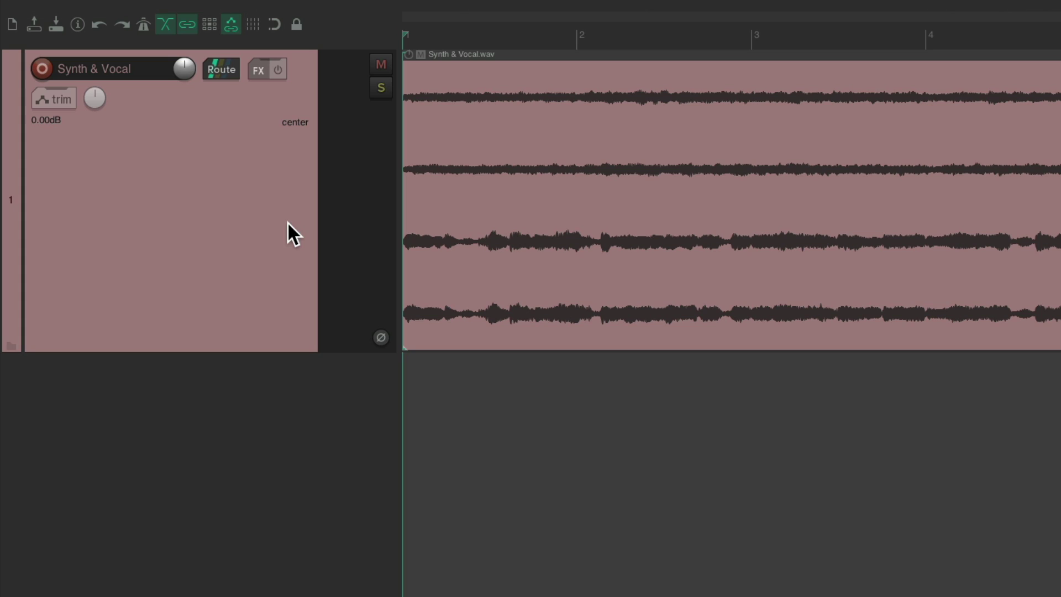
right_click(578, 129)
mouse_move(587, 139)
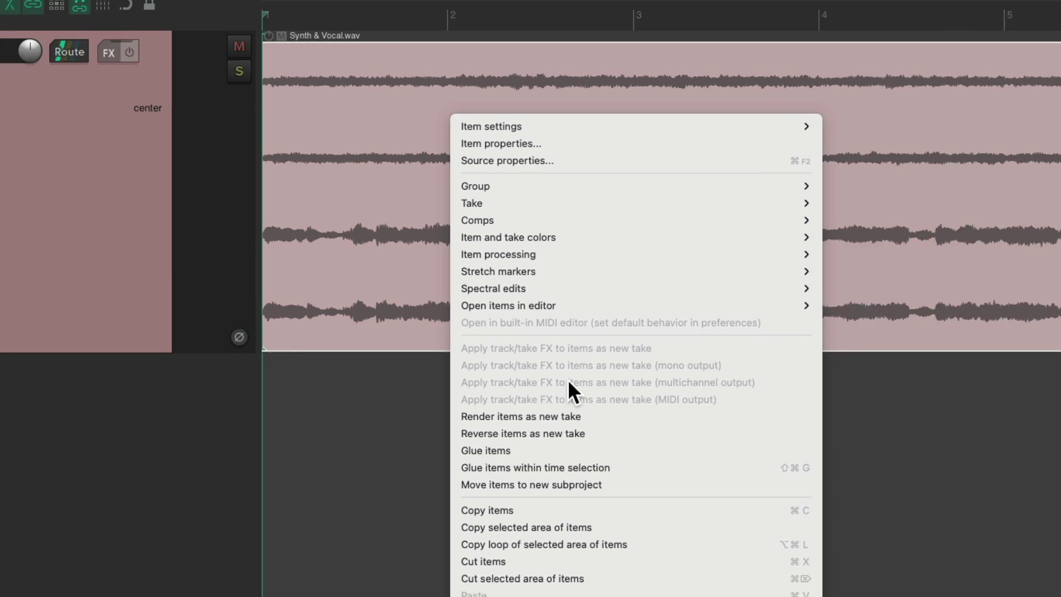
click(216, 491)
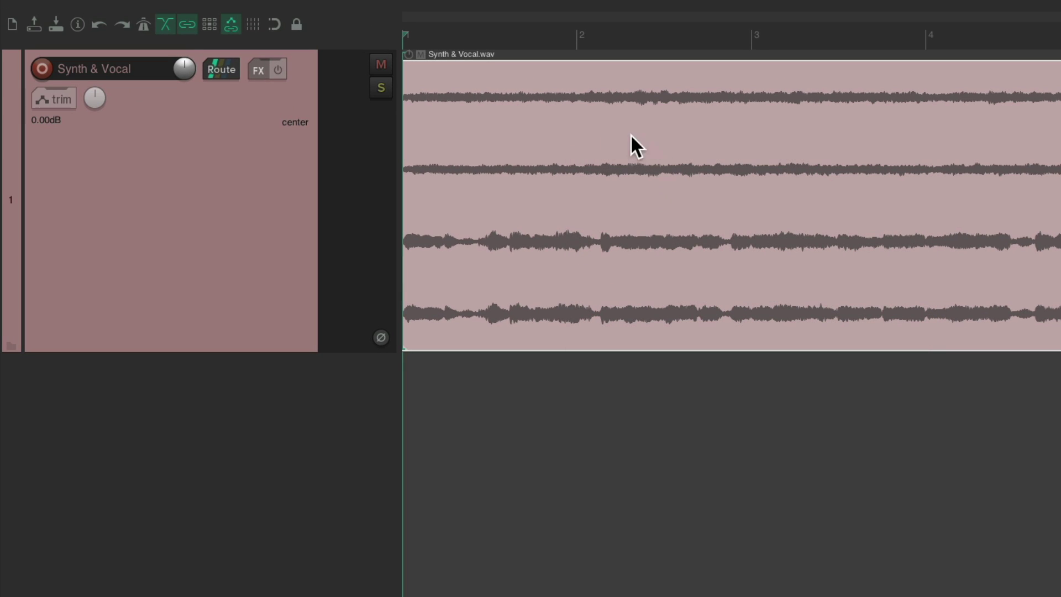
- Set the Synth & Vocal item's channel mode to Mono (Mix L+R) and play the result
double_click(608, 116)
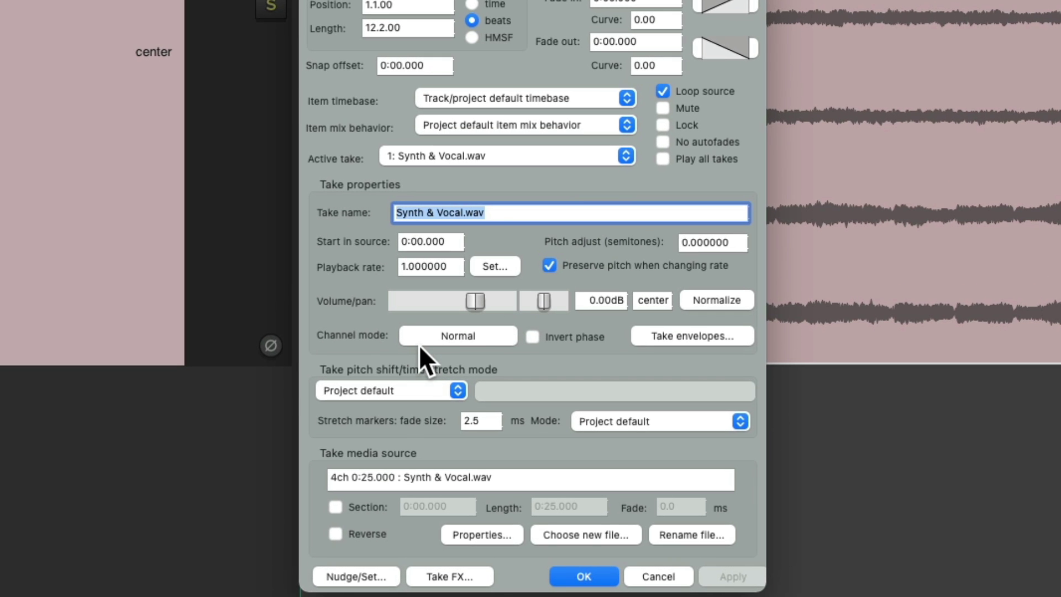
click(498, 335)
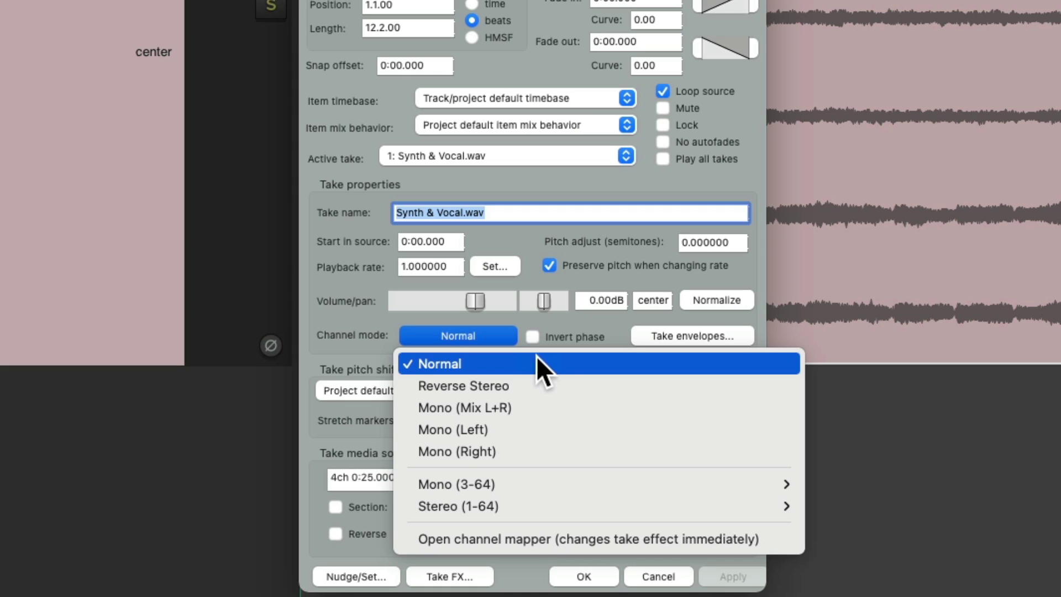
click(565, 407)
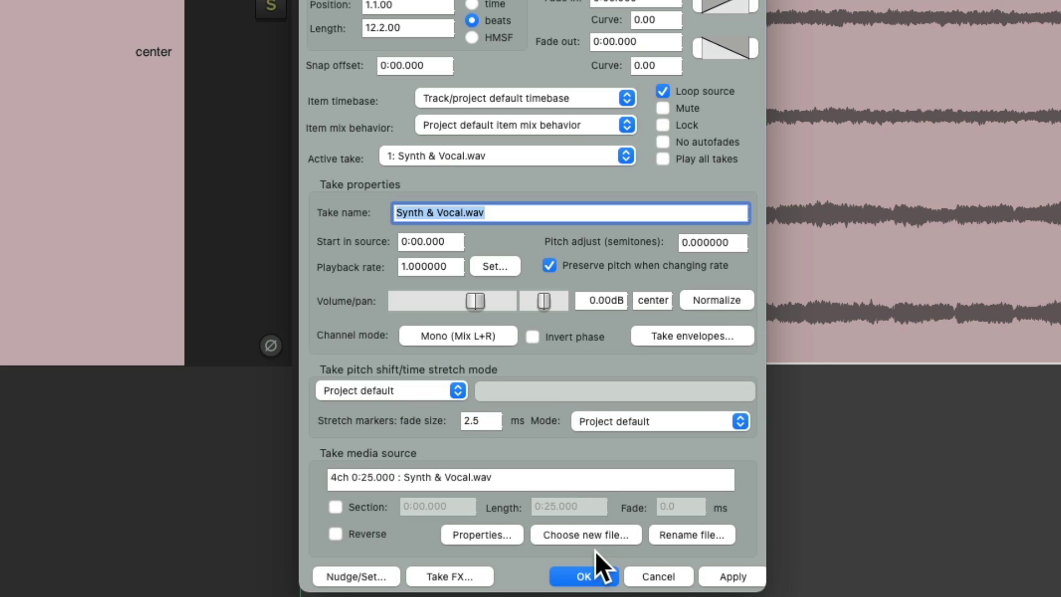
click(585, 576)
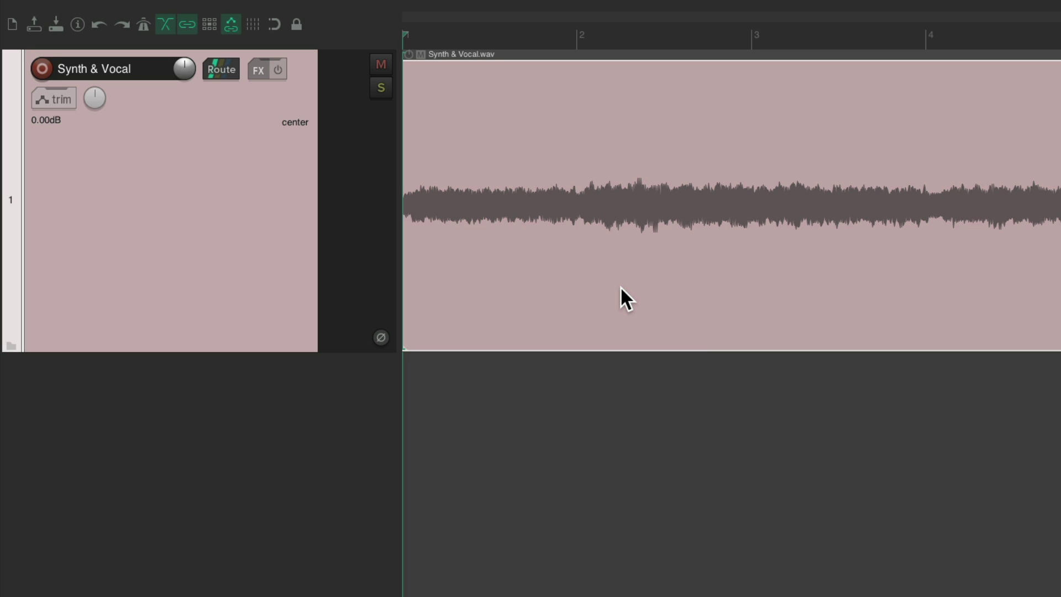
key(space)
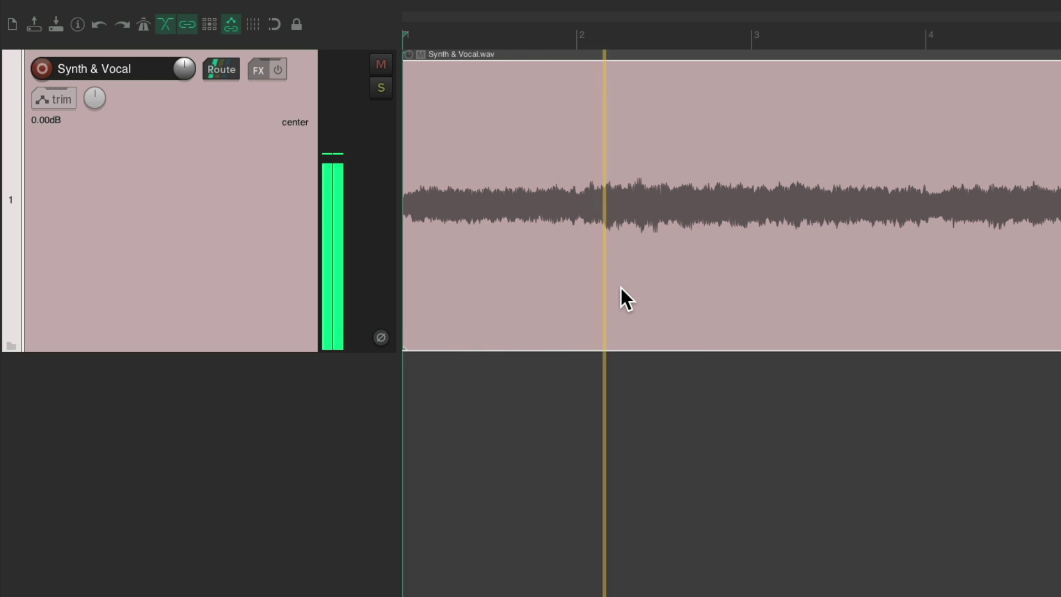
key(space)
- Set the Synth & Vocal item's channel mode to Stereo 1/2 and play the synth channels
double_click(608, 135)
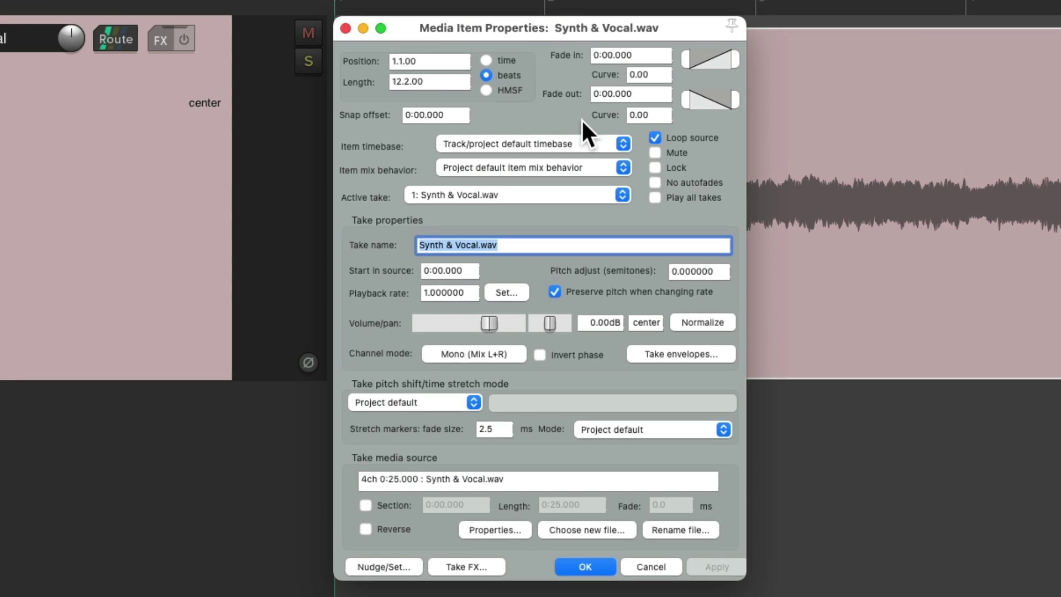
click(541, 328)
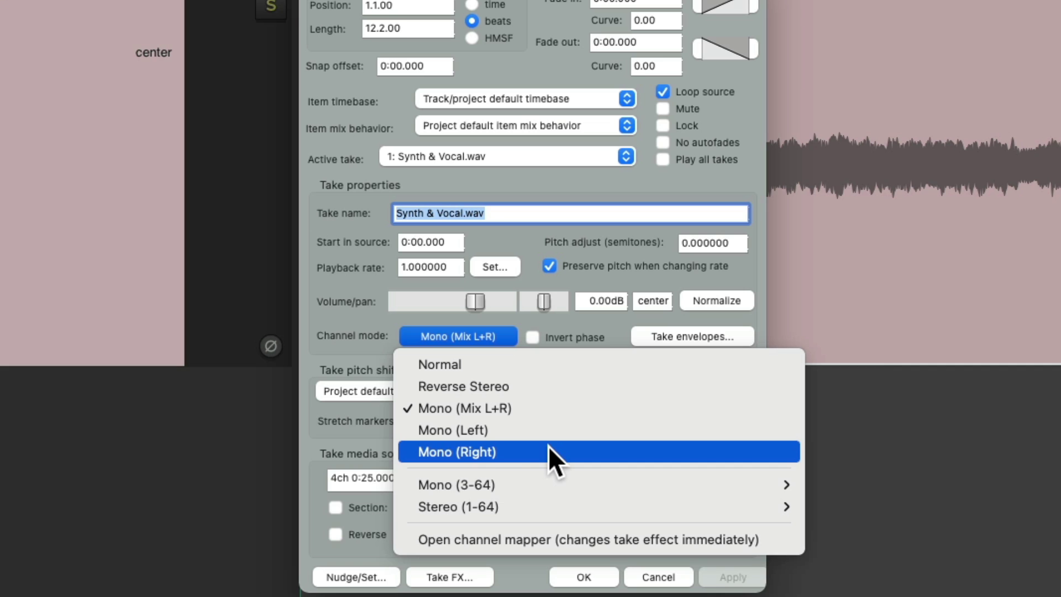
mouse_move(539, 484)
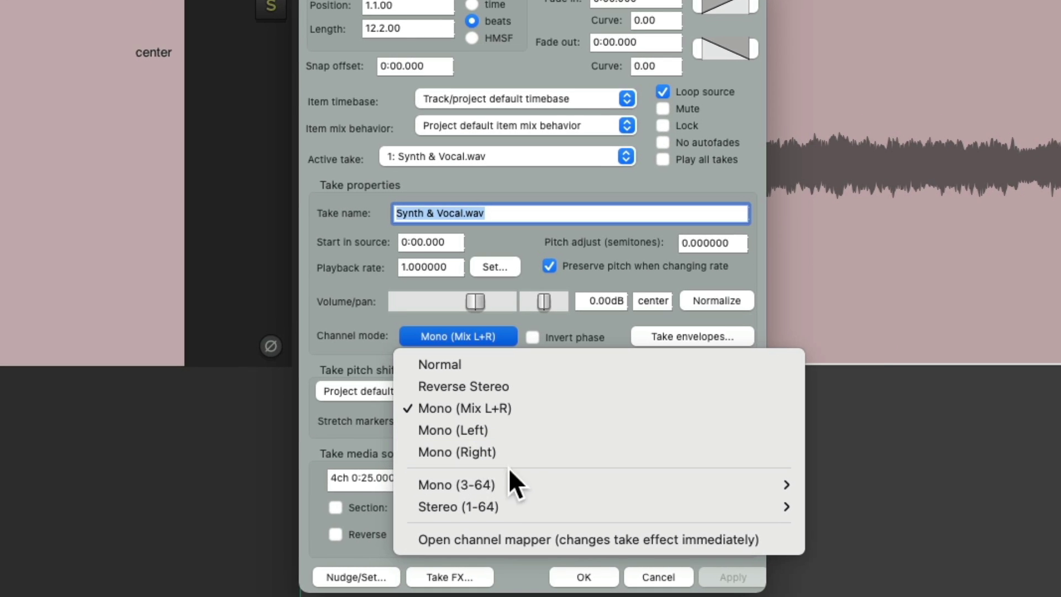
mouse_move(514, 507)
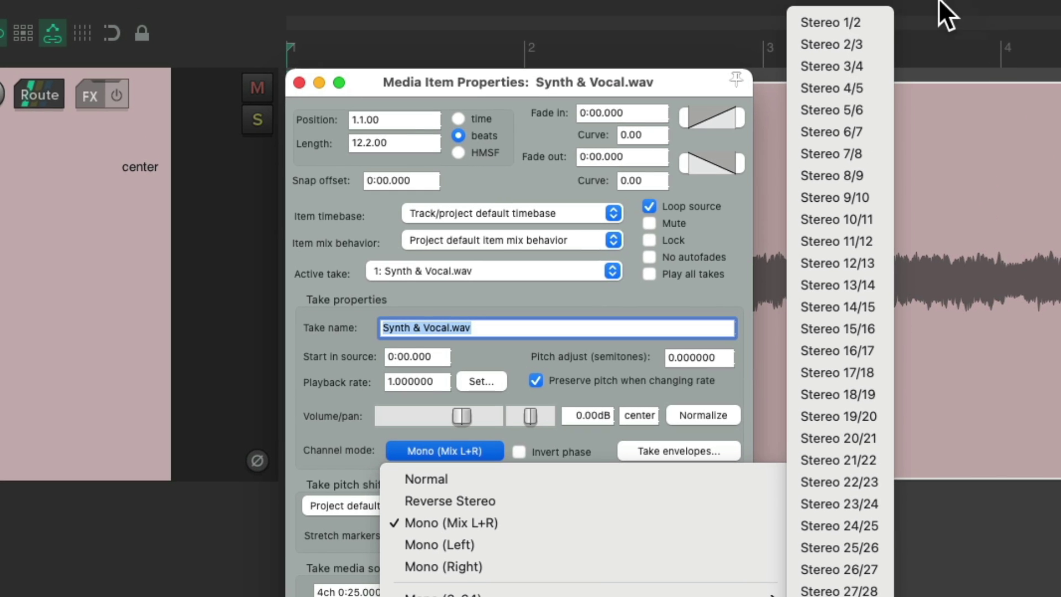
click(878, 25)
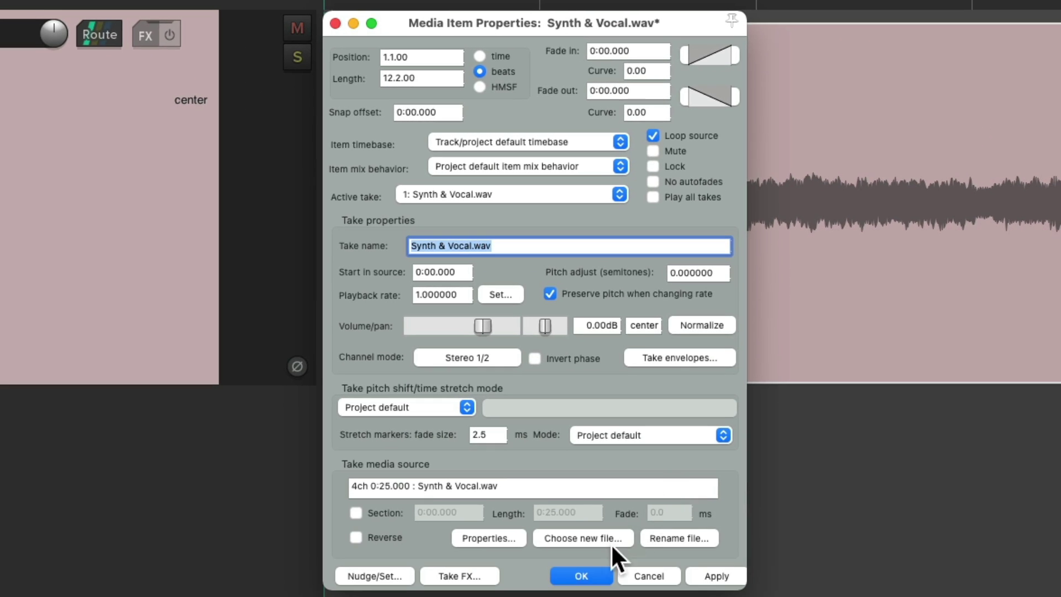
click(583, 575)
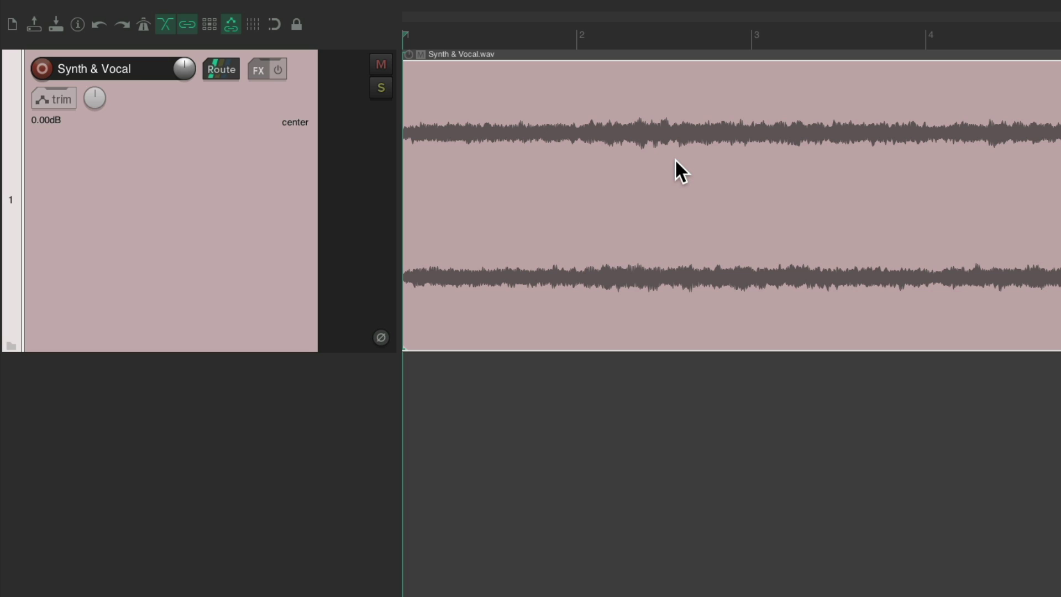
key(space)
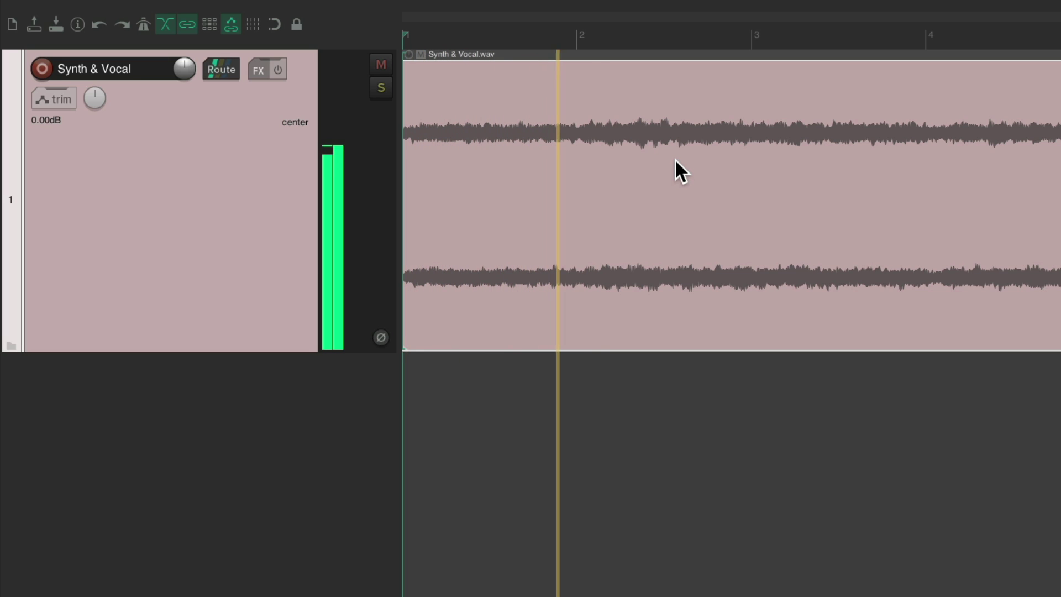
key(space)
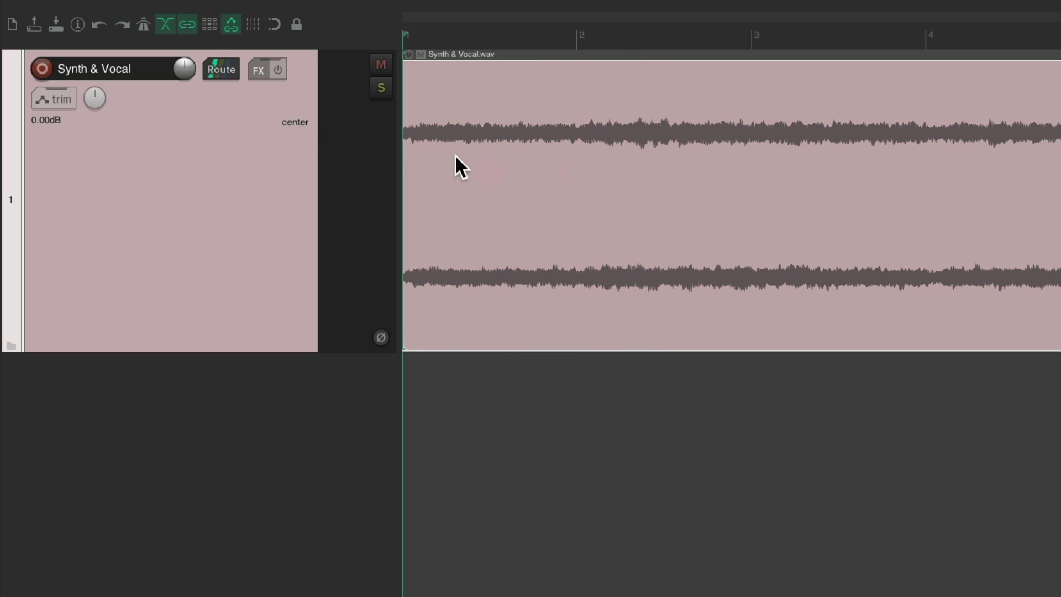
- Duplicate the Synth & Vocal track and set the duplicate item's channel mode to Stereo 3/4
right_click(201, 193)
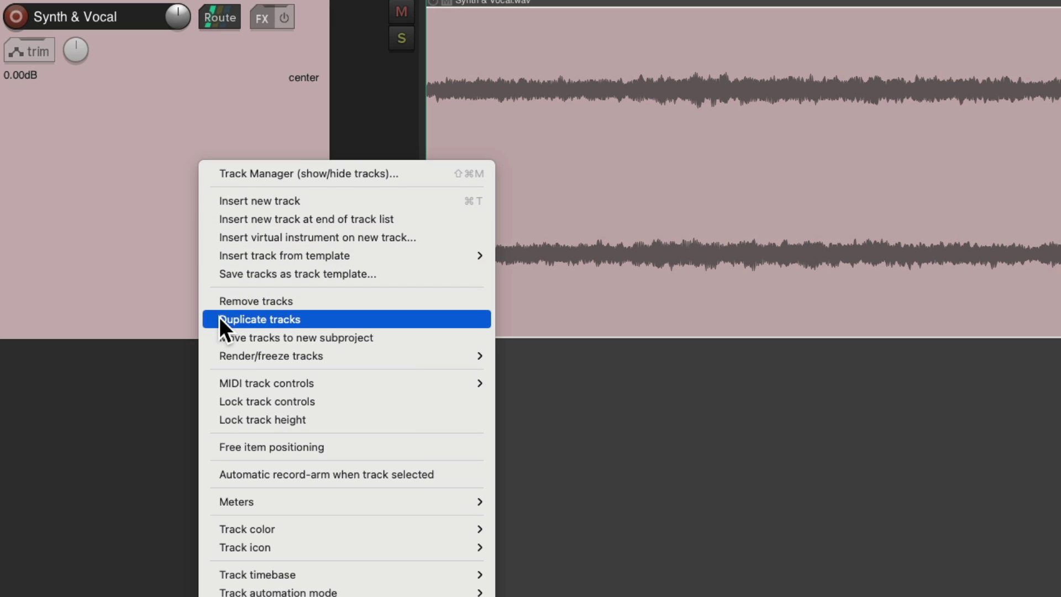
click(219, 317)
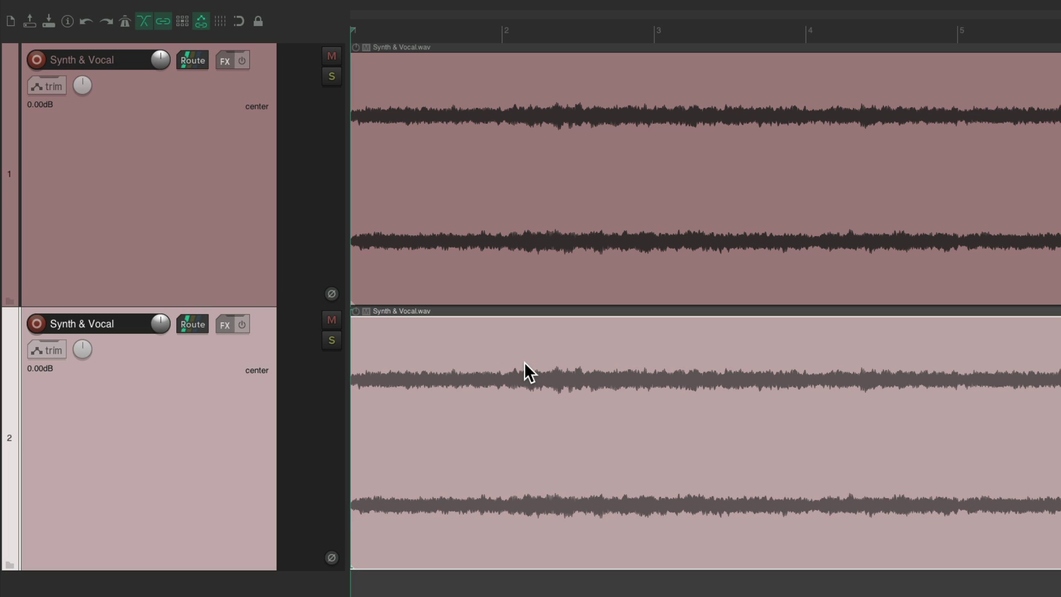
double_click(494, 337)
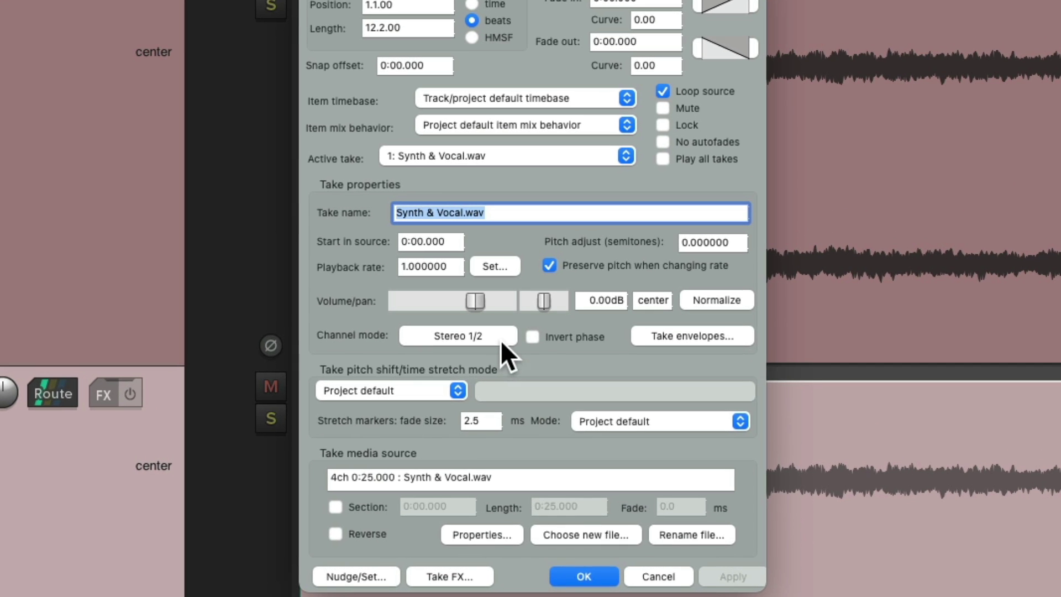
click(499, 337)
mouse_move(541, 498)
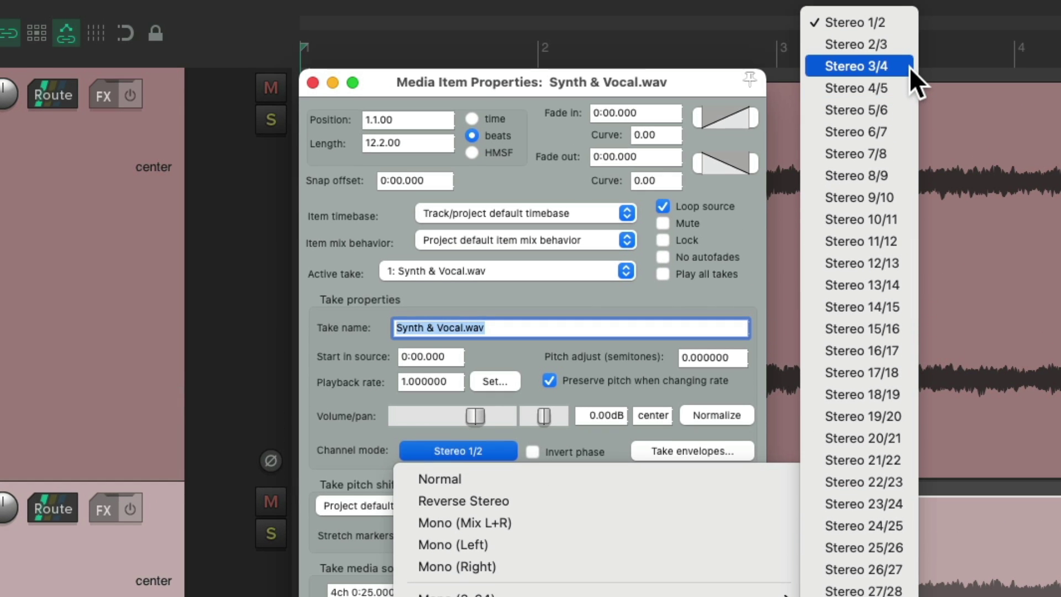
click(910, 67)
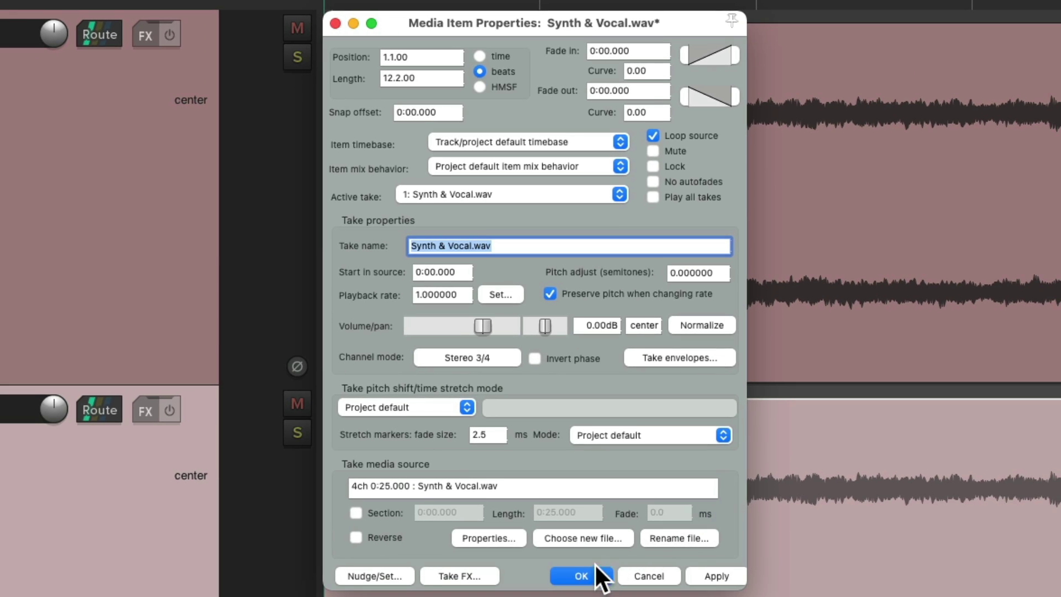
click(594, 569)
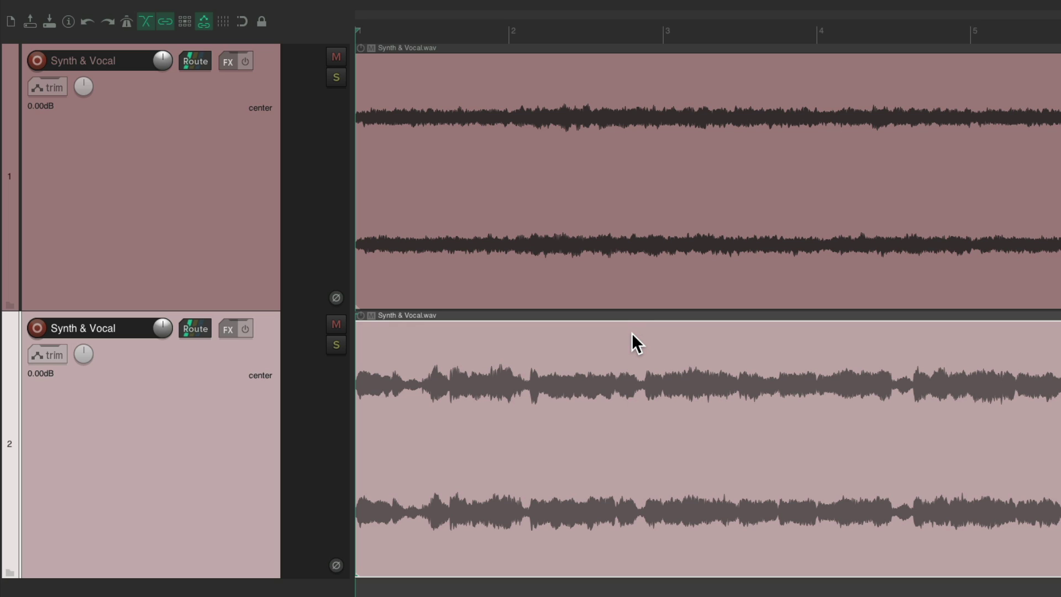
- Solo and play the vocal track and the synth track one at a time, clearing each solo after listening
click(333, 348)
key(space)
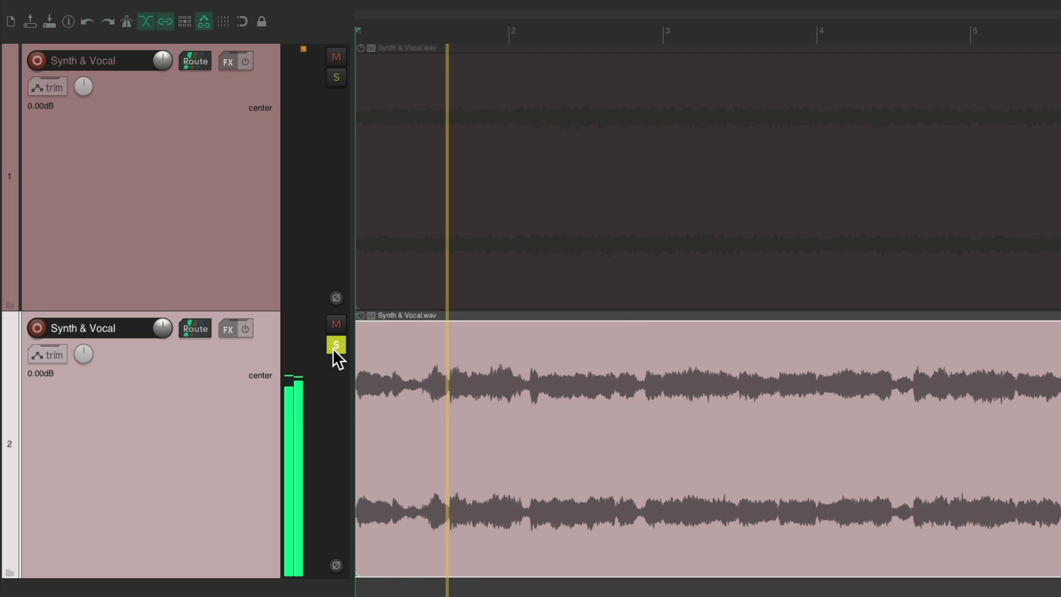
key(space)
click(334, 347)
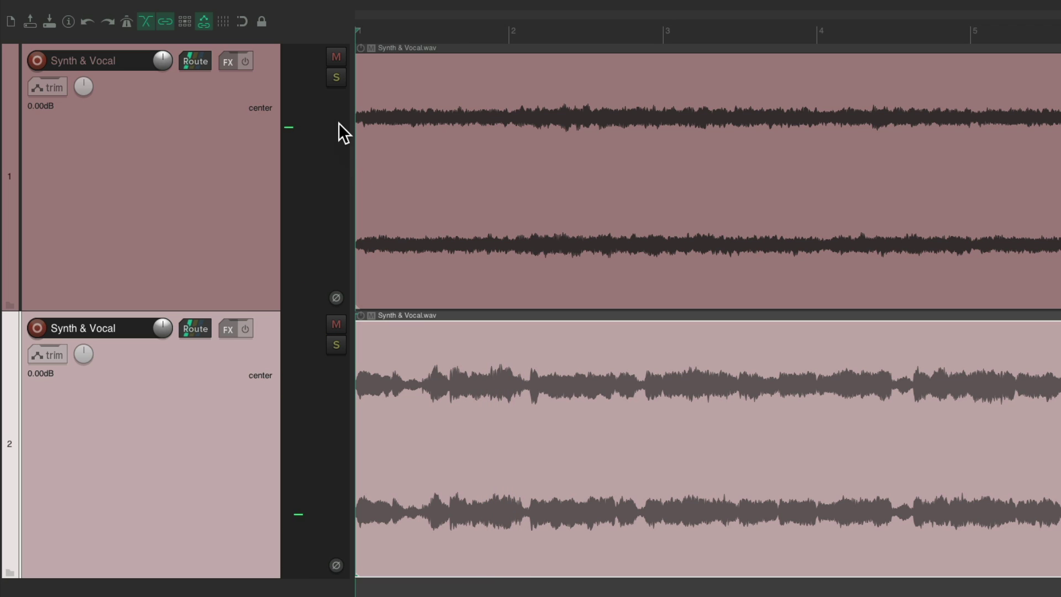
click(336, 77)
key(space)
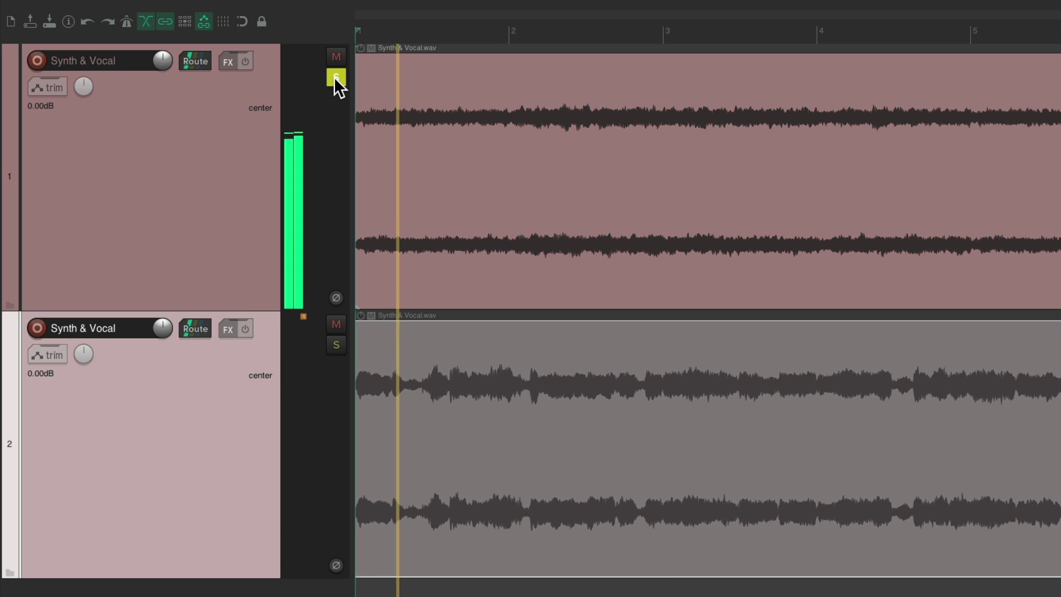
key(space)
click(335, 78)
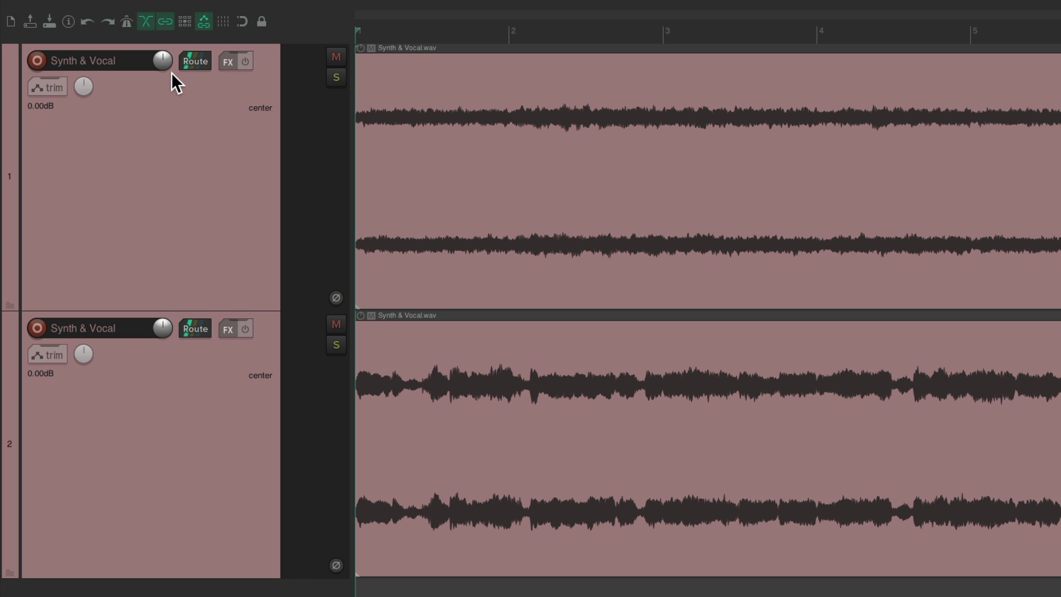
- Lower and raise both tracks' volumes separately during playback, ending at -0.75 dB on track 1 and -0.19 dB on track 2
key(space)
scroll(162, 60, down, 5)
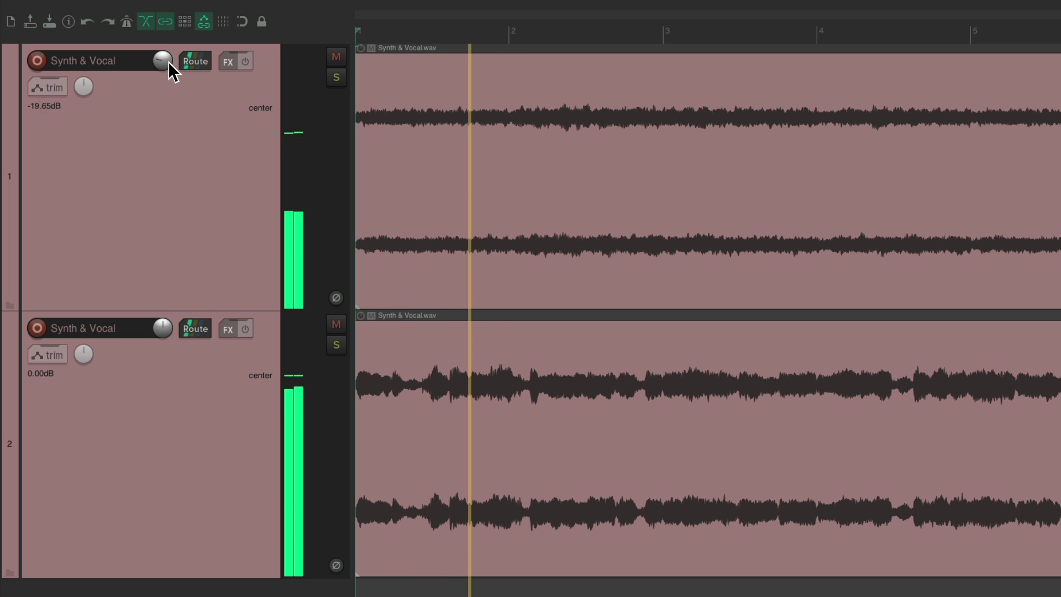
scroll(162, 61, up, 5)
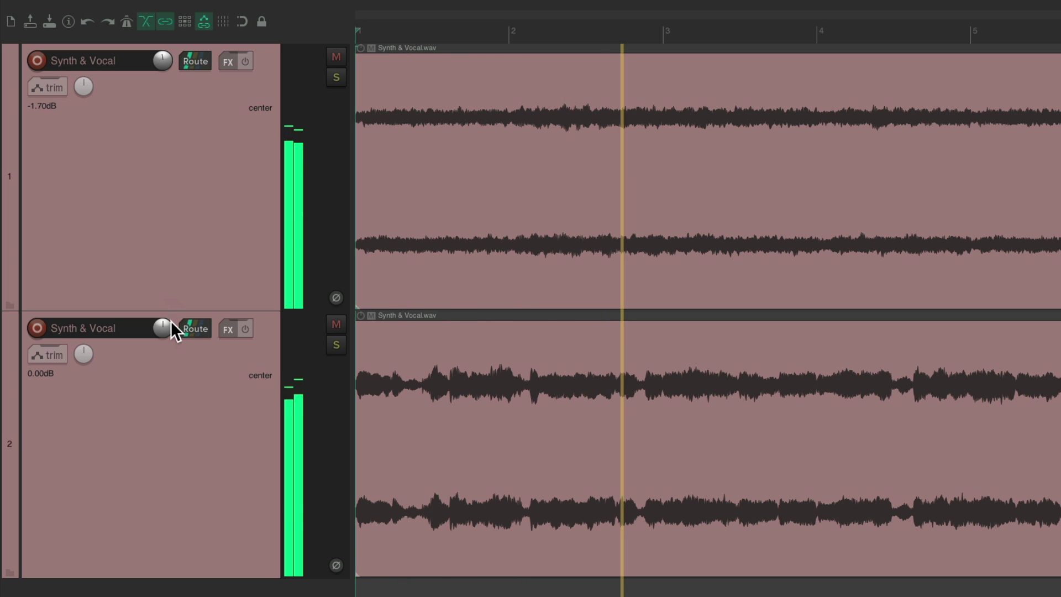
scroll(165, 328, down, 3)
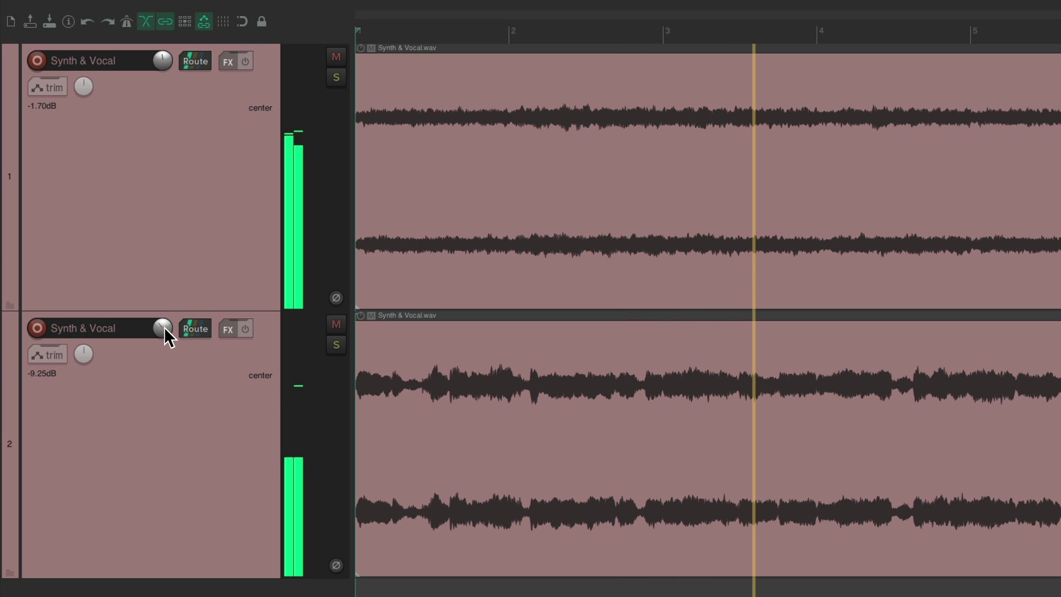
scroll(164, 327, up, 3)
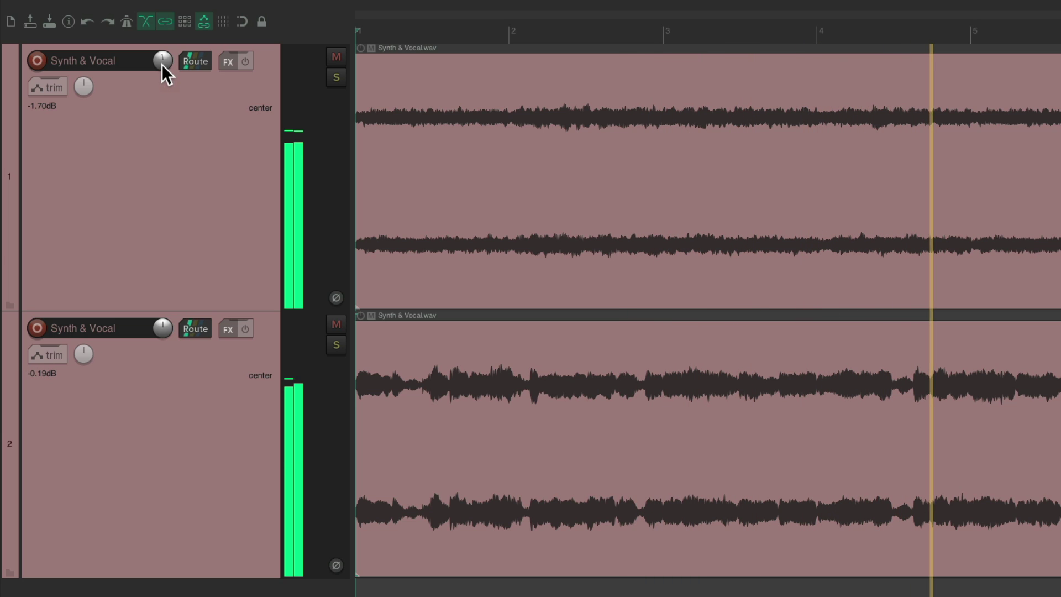
scroll(162, 62, up, 2)
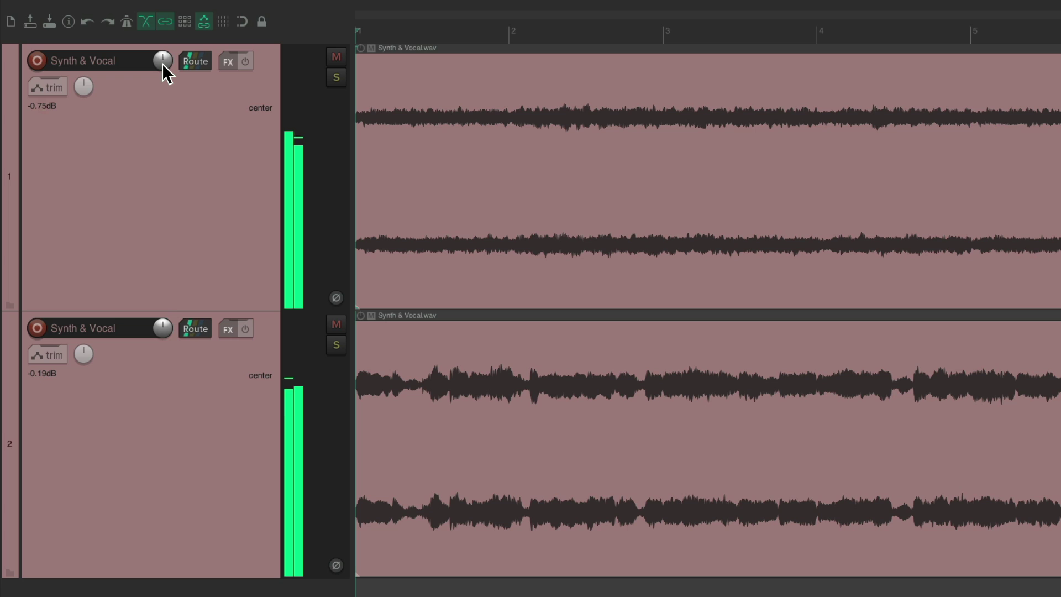
key(space)
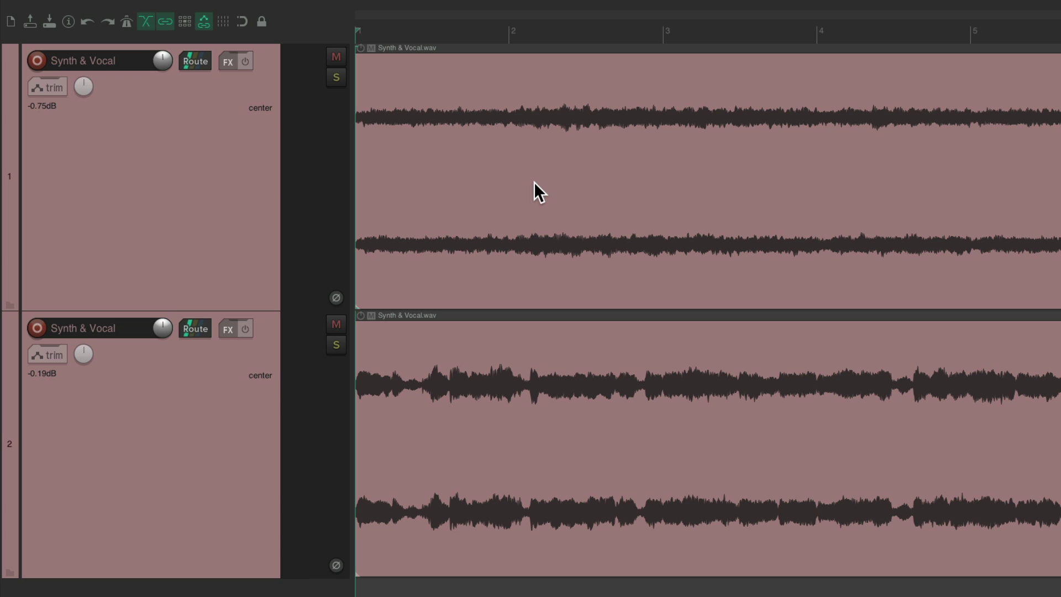
- Replace both Synth & Vocal tracks with a new track made from Drums.wav
click(180, 197)
shift+click(227, 452)
key(Delete)
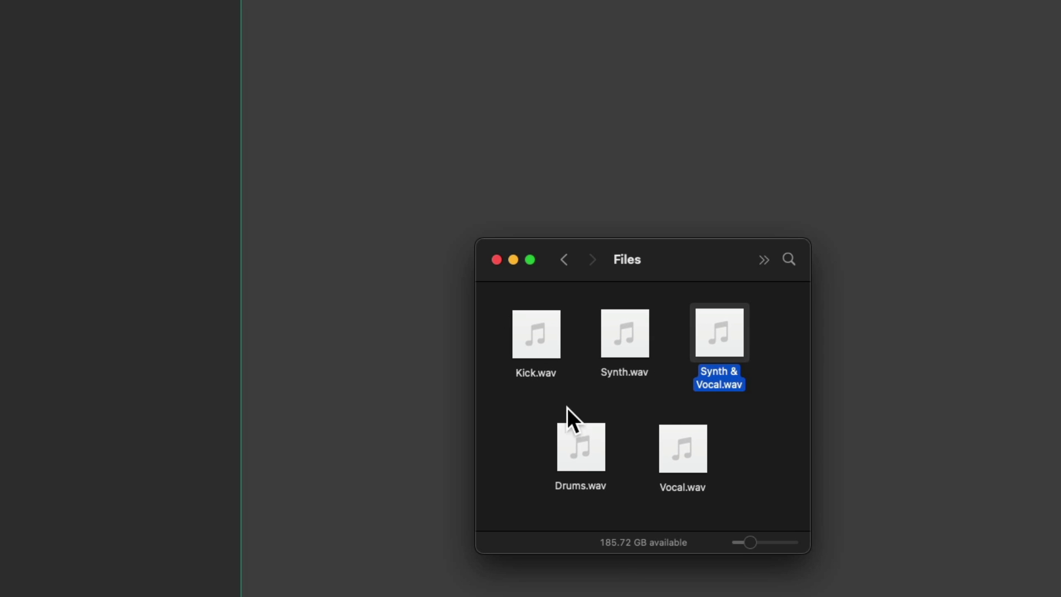
drag(567, 434, 100, 106)
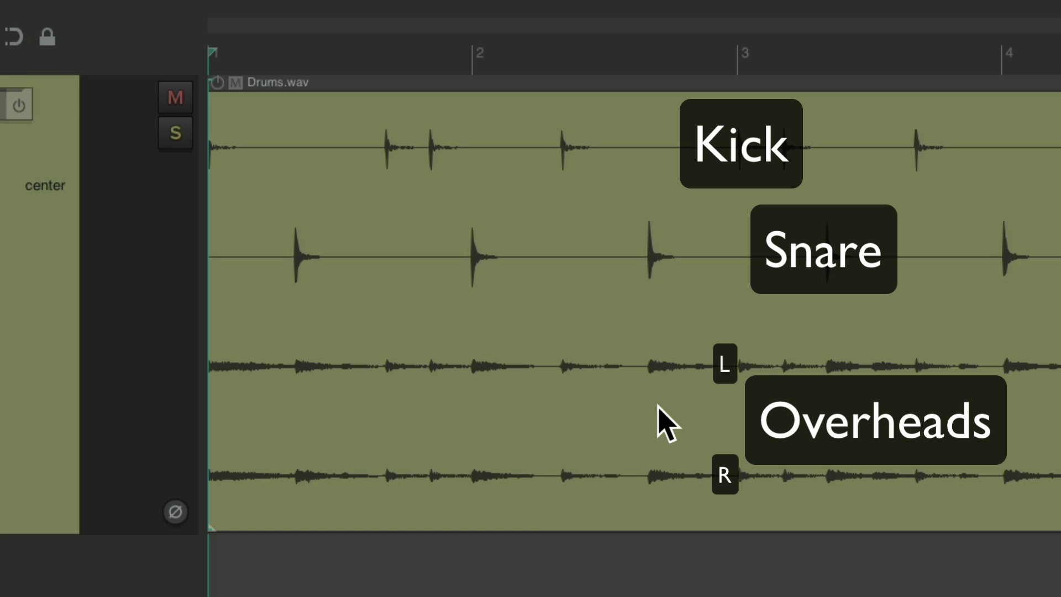
- Set the Drums.wav item's channel mode to Mono (Left) and play back the result
double_click(539, 206)
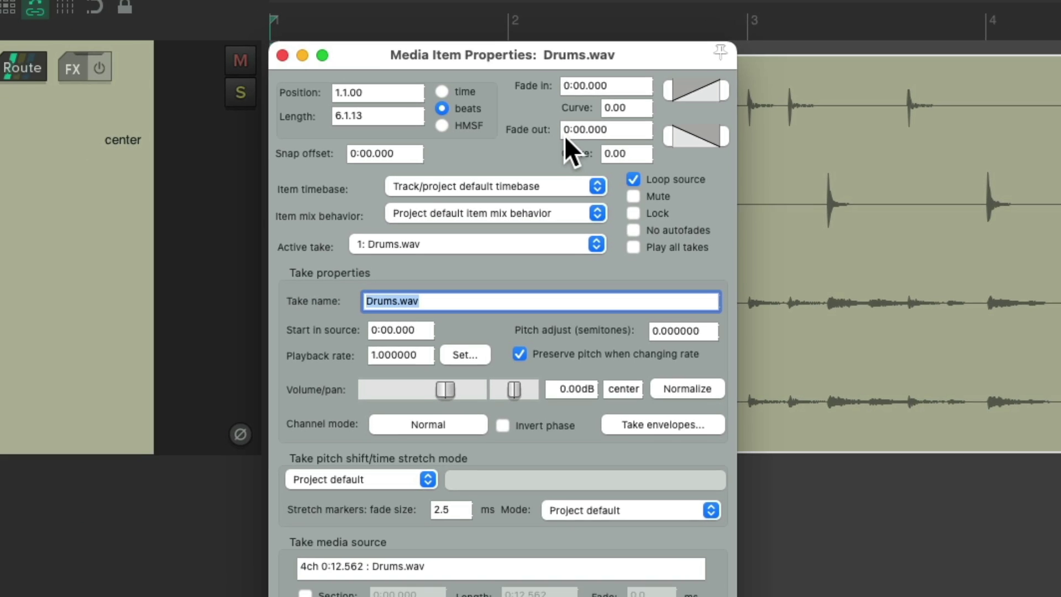
click(458, 422)
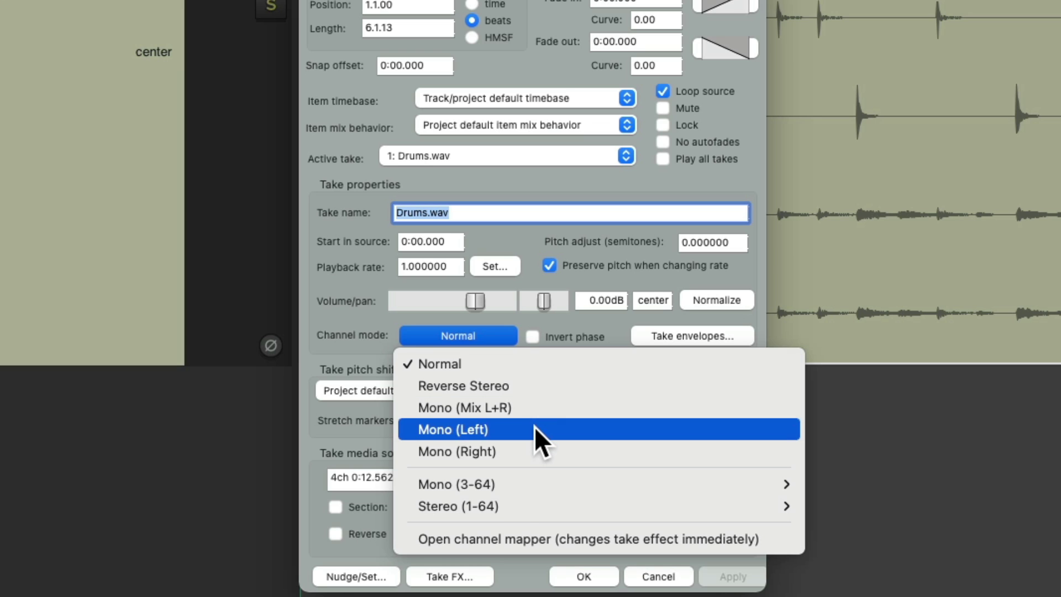
click(534, 429)
click(584, 576)
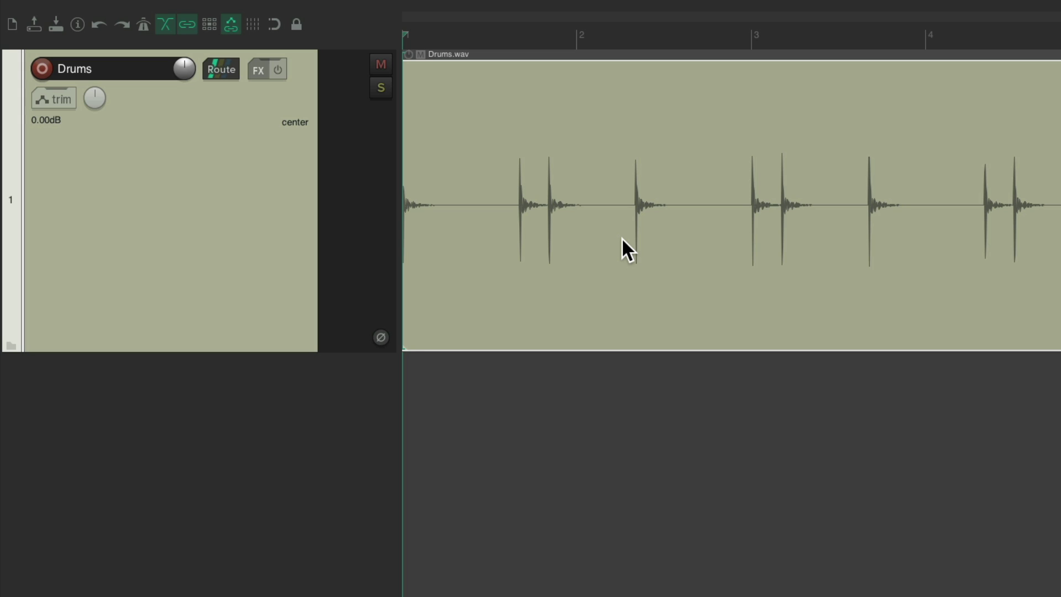
key(space)
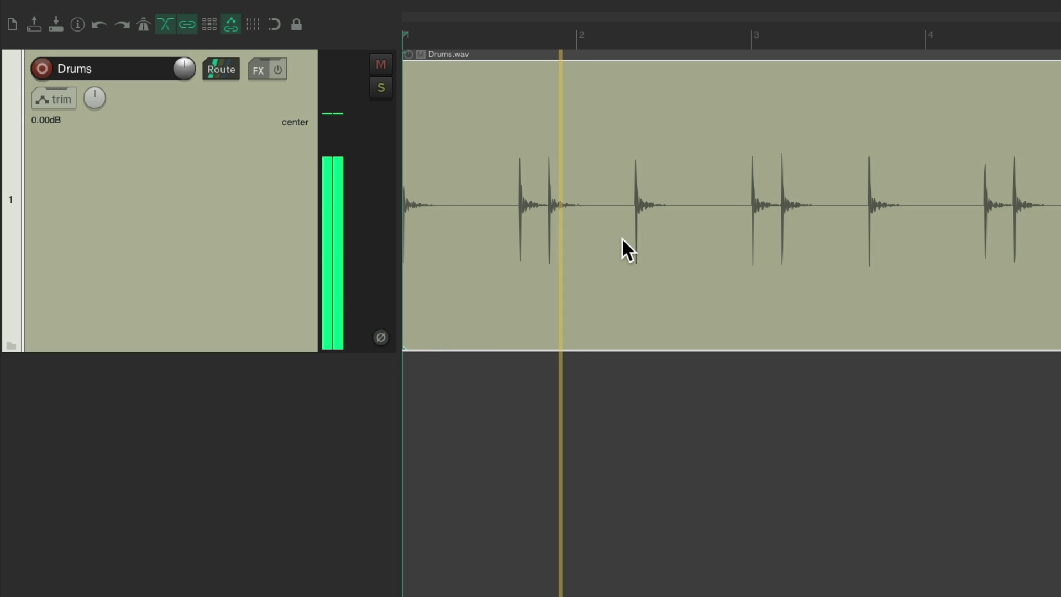
key(space)
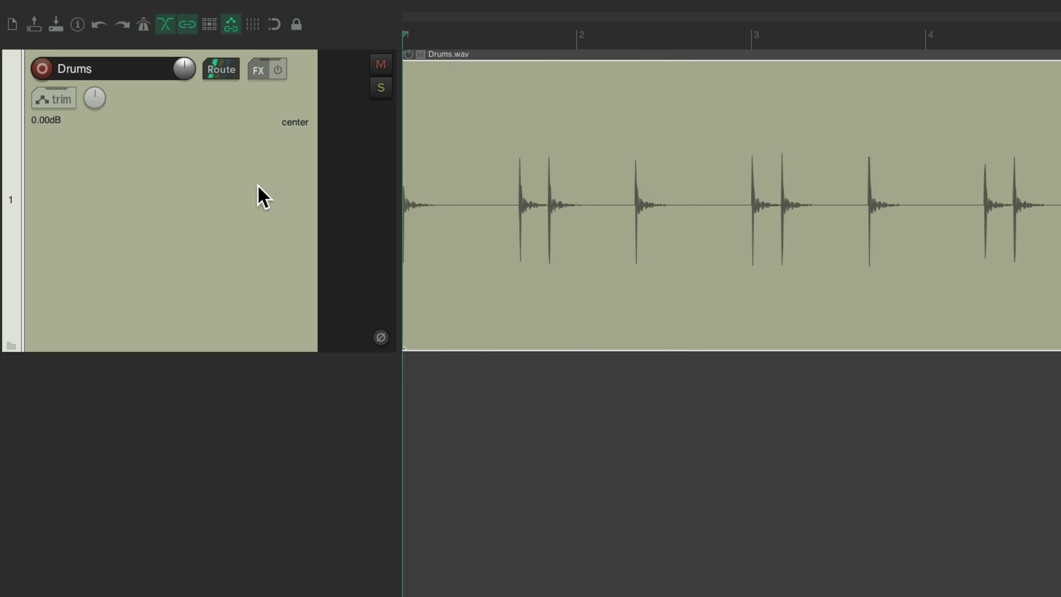
- Duplicate the Drums track, set the duplicate item's channel mode to Mono (Right), and play both tracks together
right_click(257, 184)
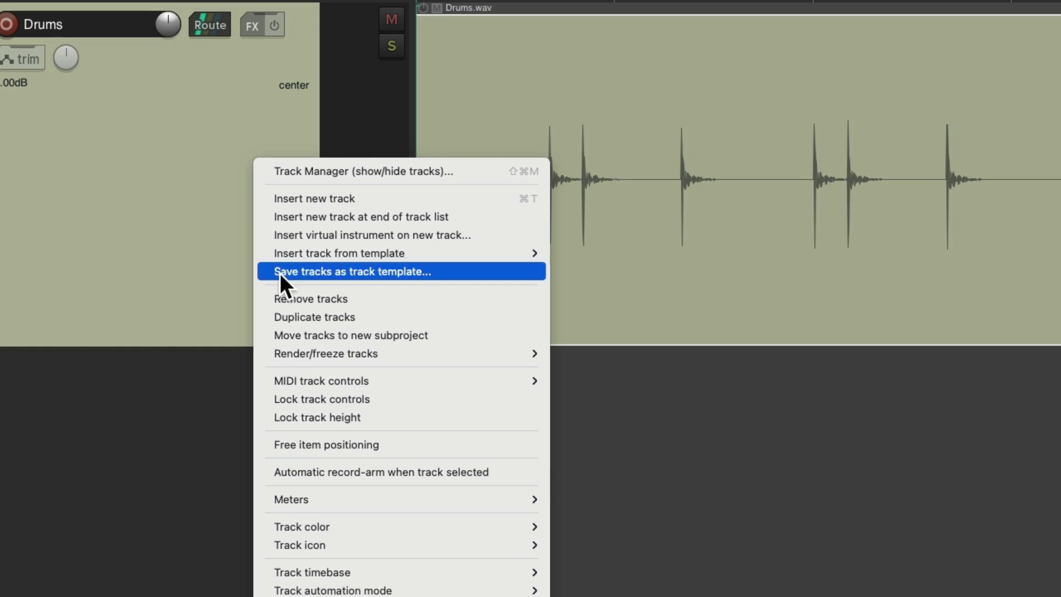
click(279, 312)
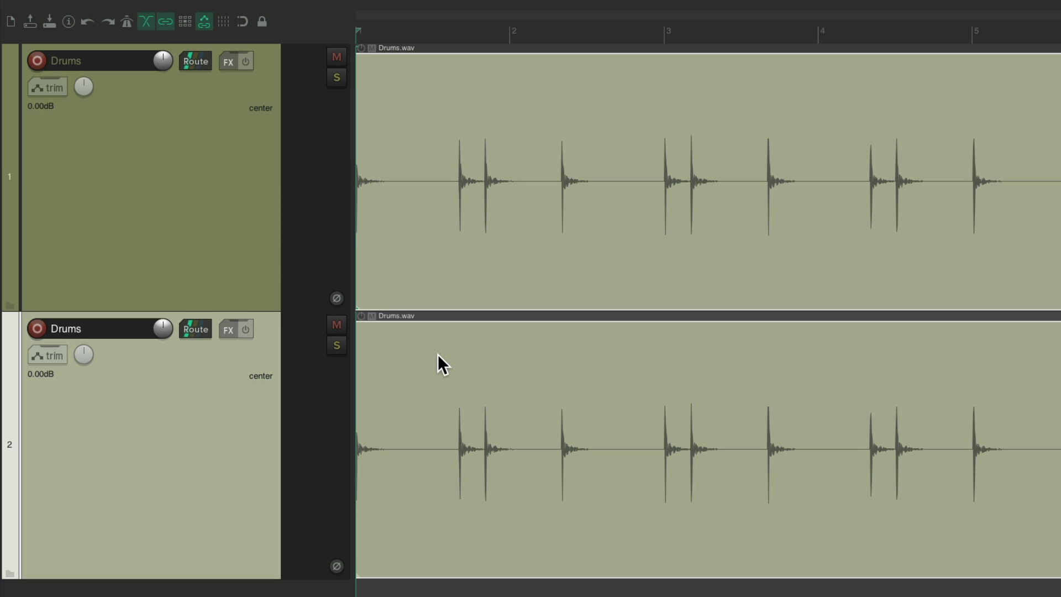
click(465, 359)
double_click(497, 354)
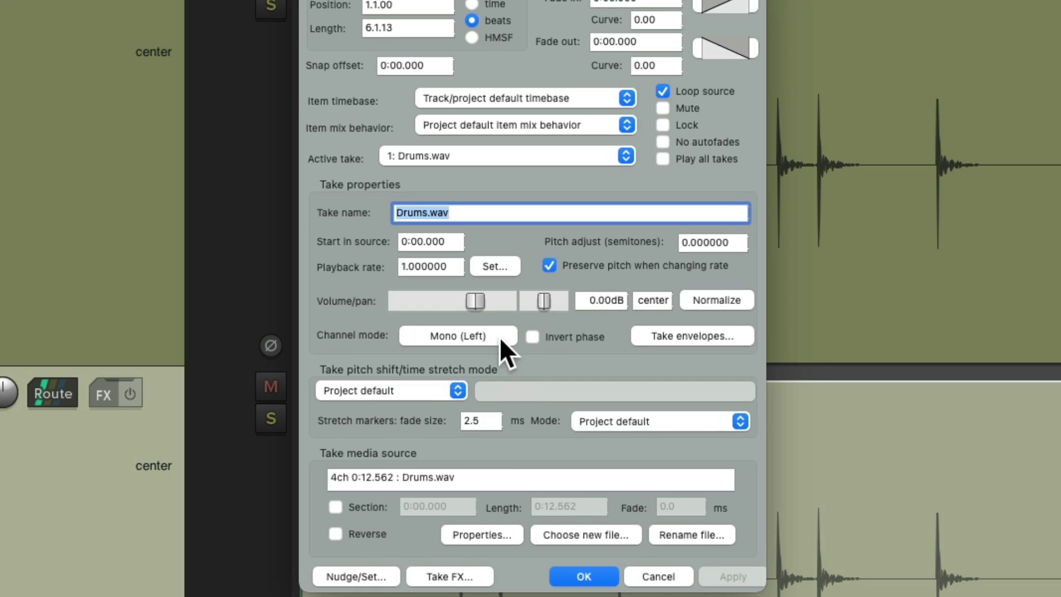
click(500, 351)
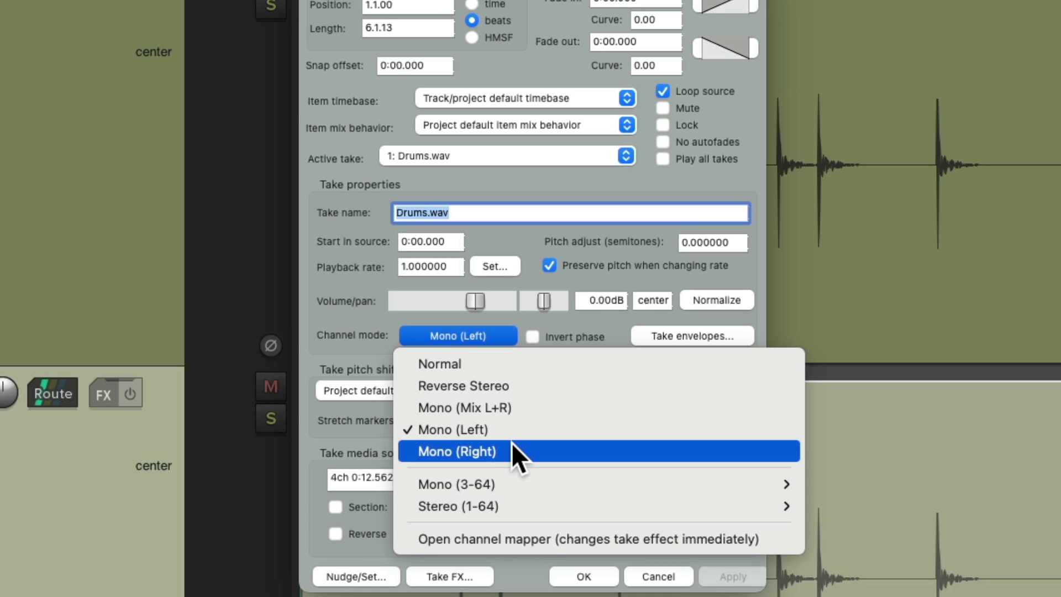
click(458, 451)
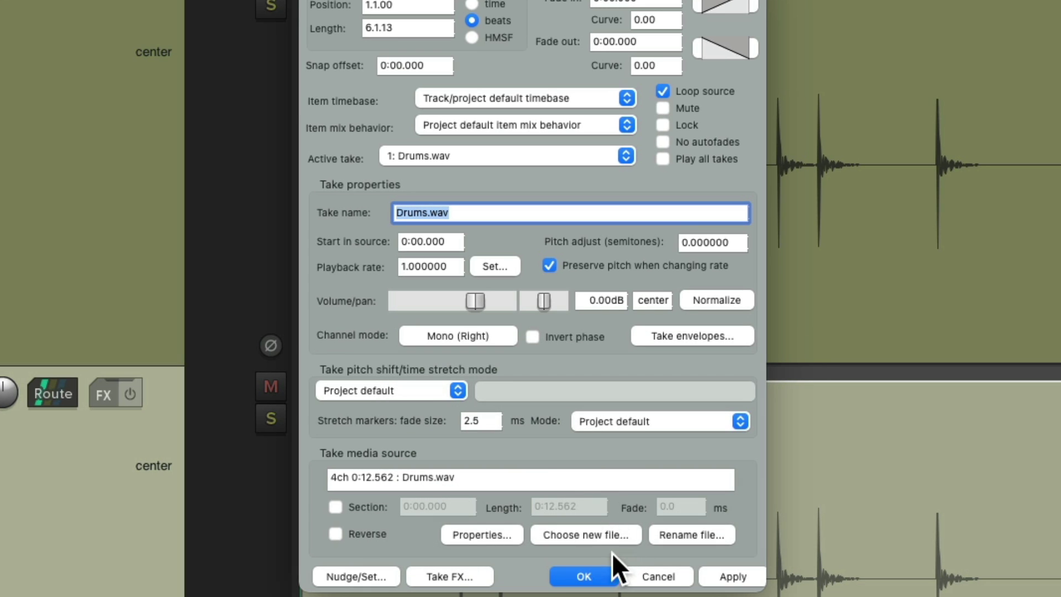
click(591, 576)
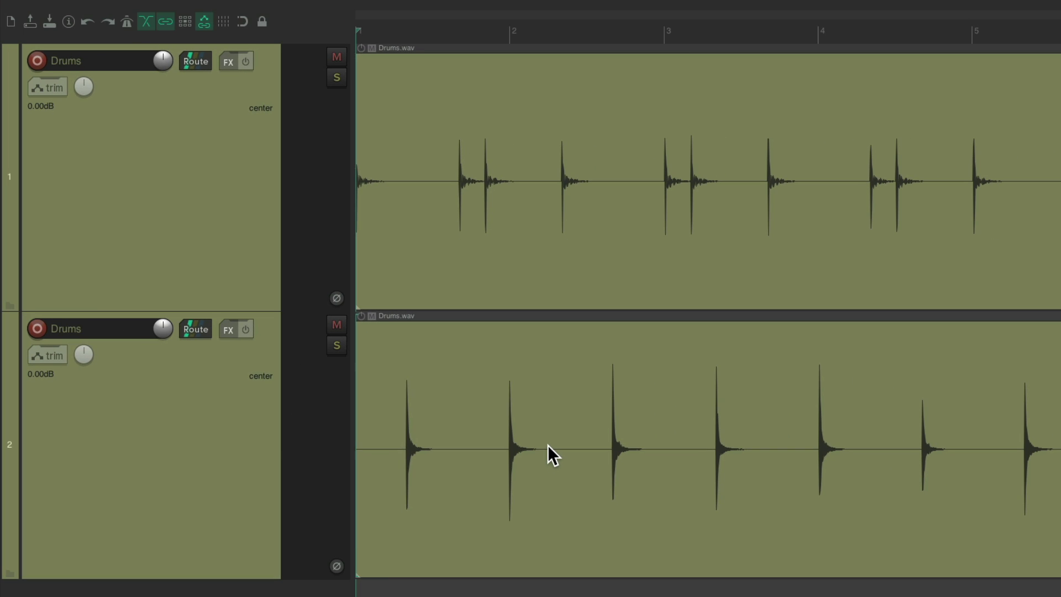
key(space)
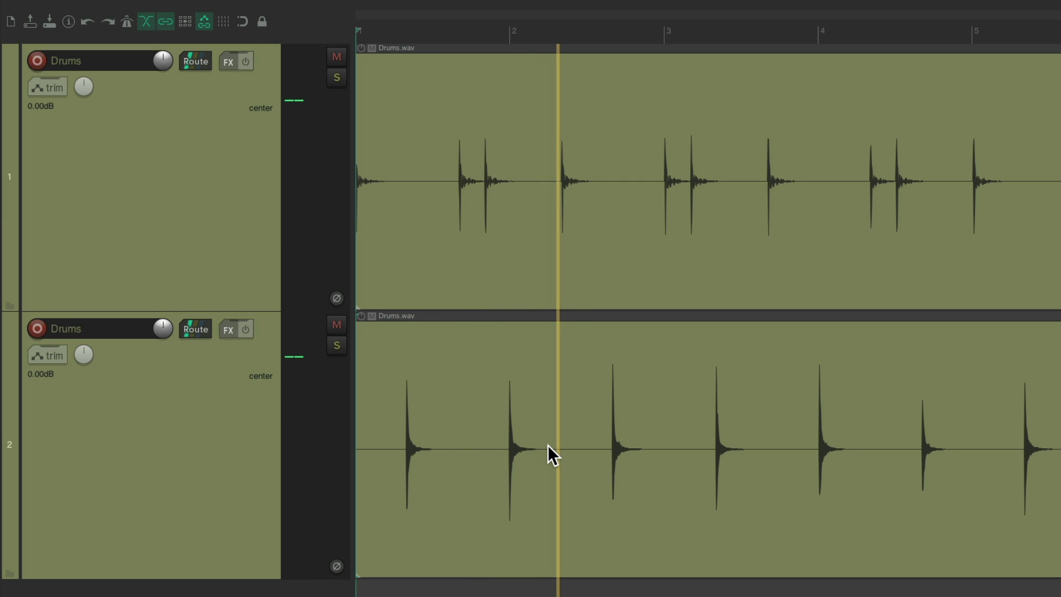
key(space)
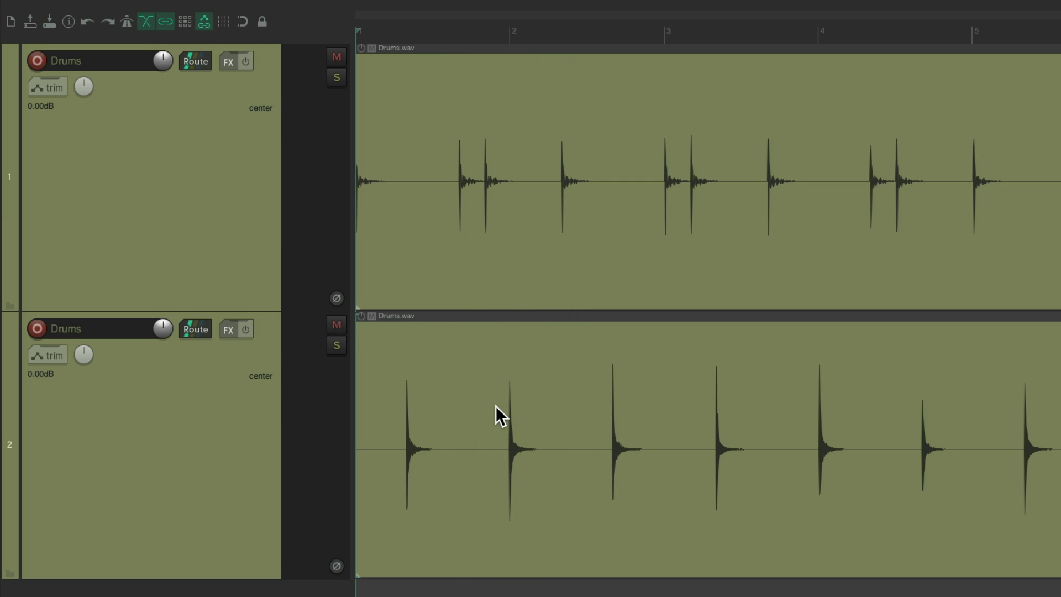
- Duplicate the second Drums track and set the new item's channel mode to Stereo 3/4
scroll(223, 145, down, 2)
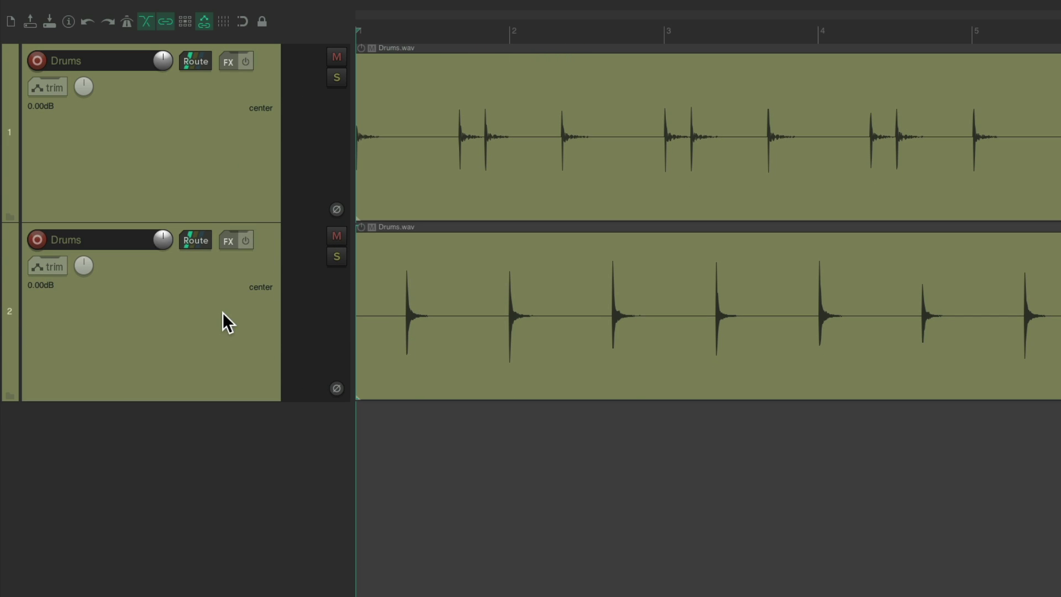
right_click(223, 313)
click(232, 370)
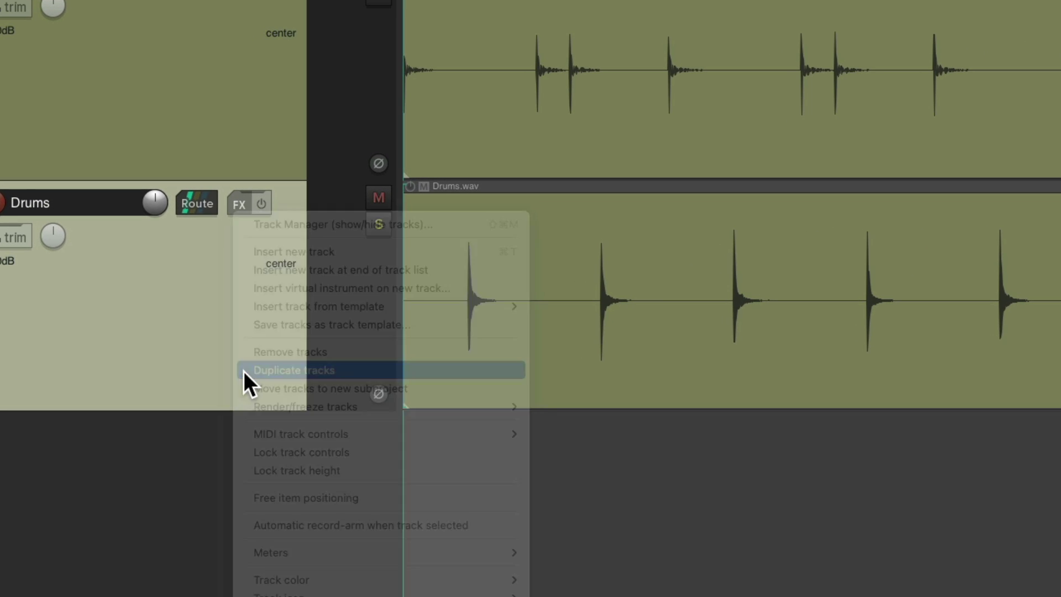
click(449, 429)
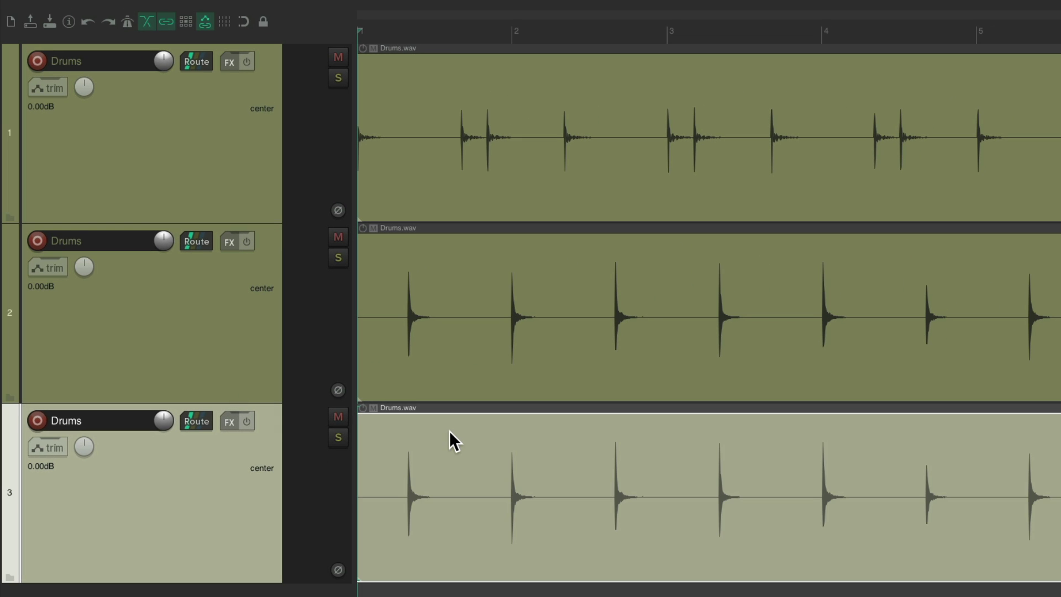
double_click(506, 432)
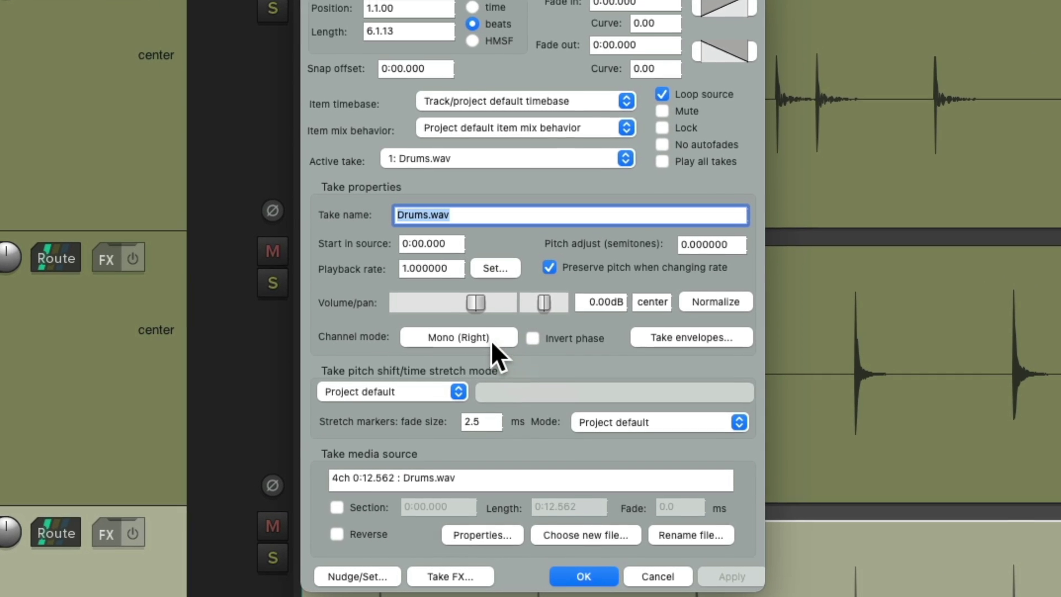
click(479, 293)
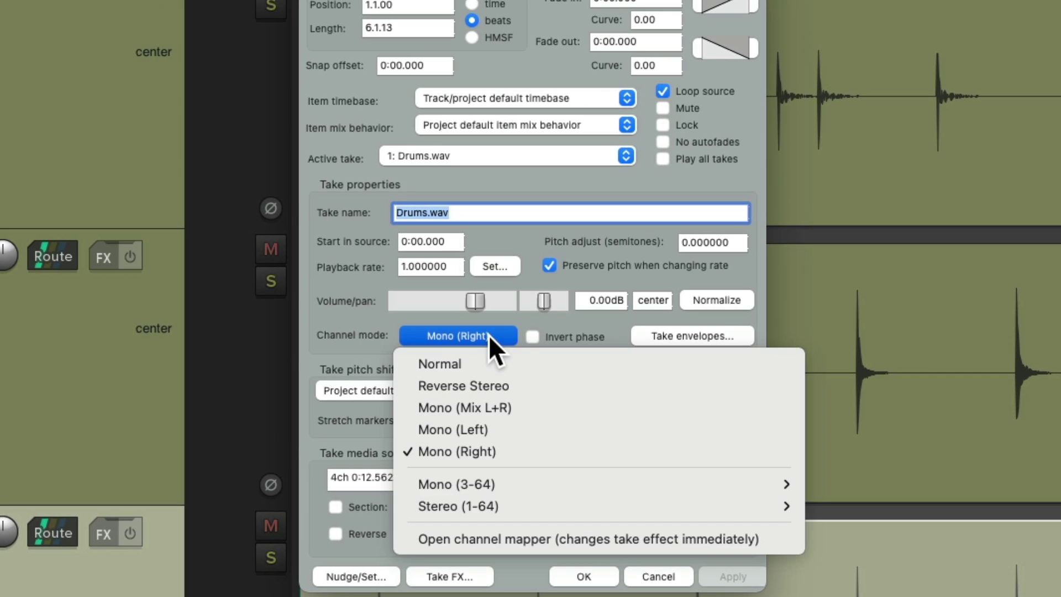
mouse_move(522, 505)
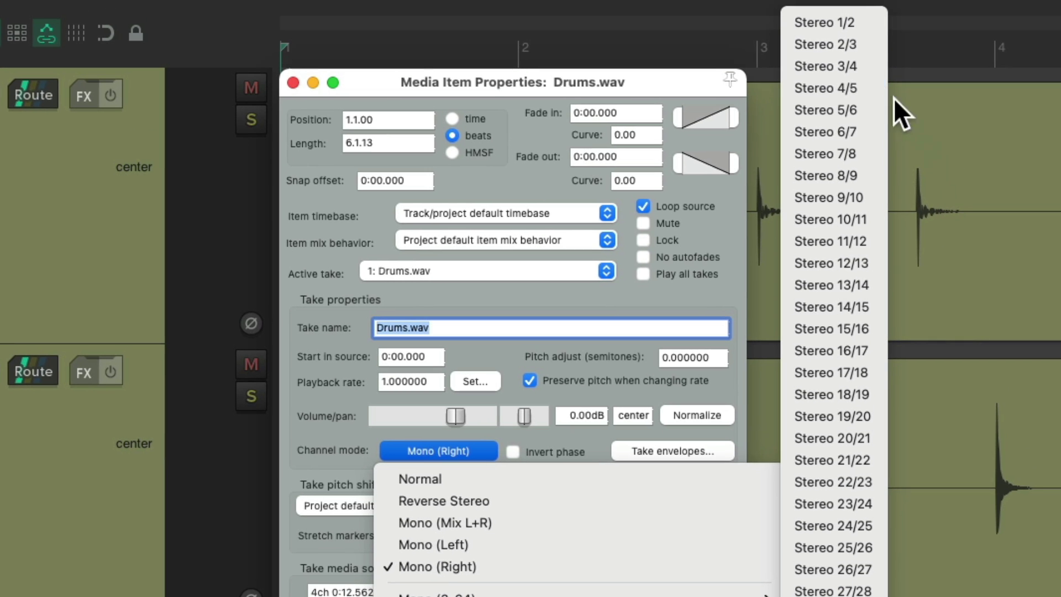
click(860, 65)
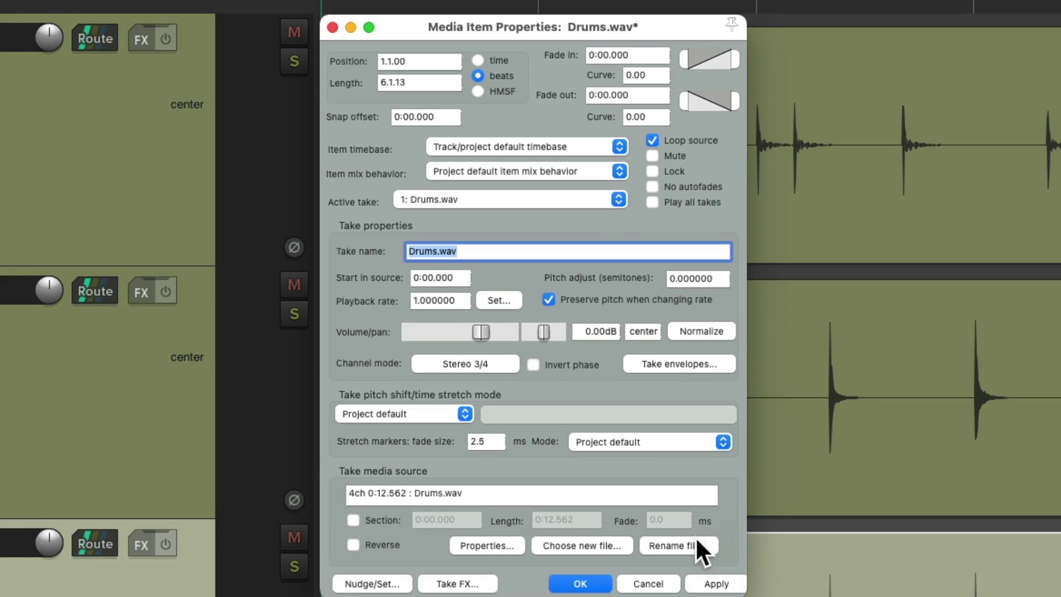
click(582, 582)
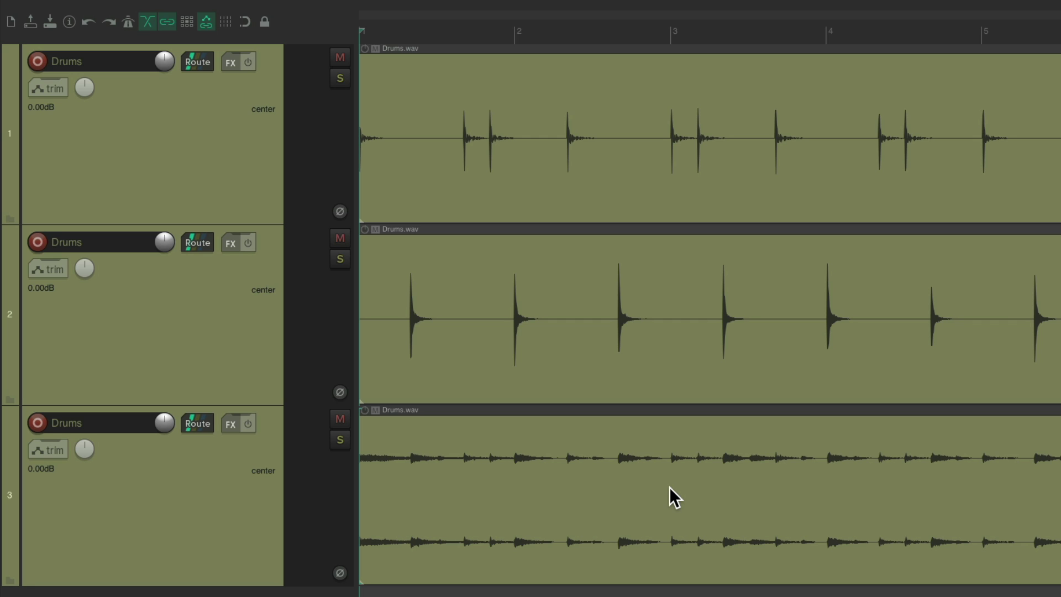
- Play the three Drums tracks and solo each one in turn, clearing each solo after listening
key(space)
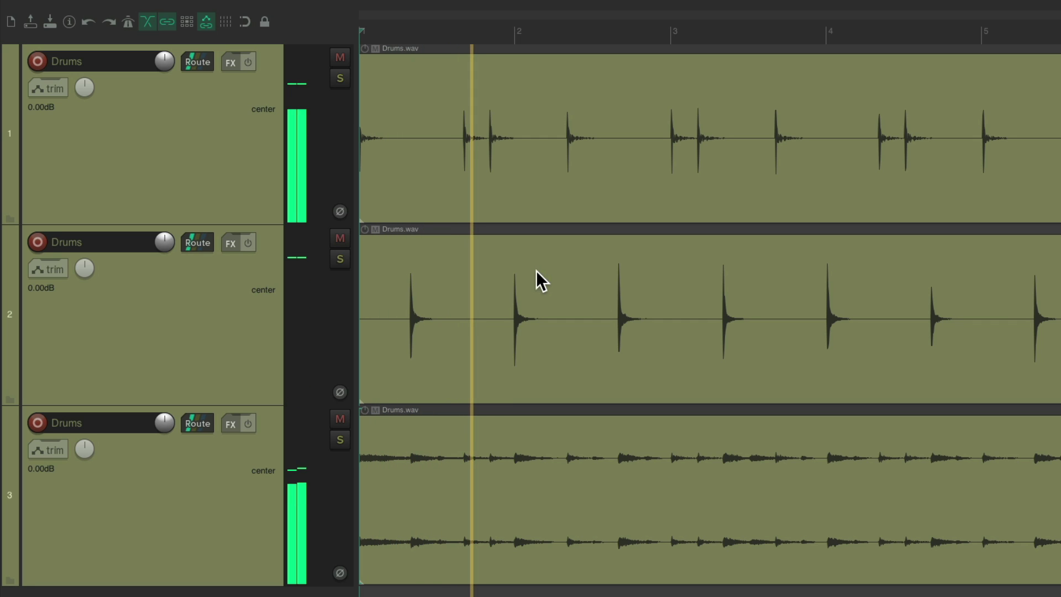
click(334, 78)
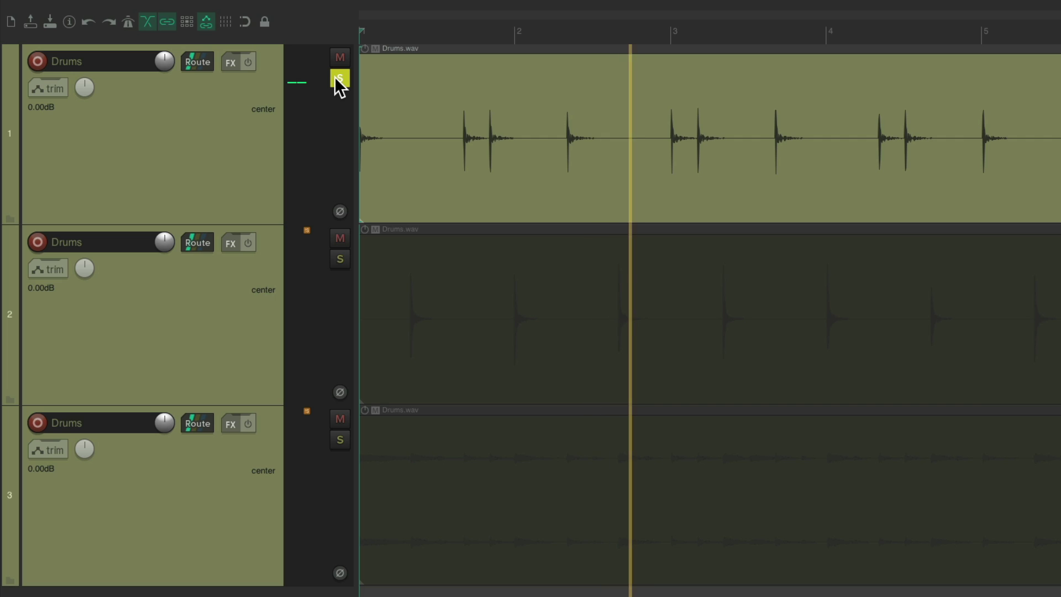
click(334, 78)
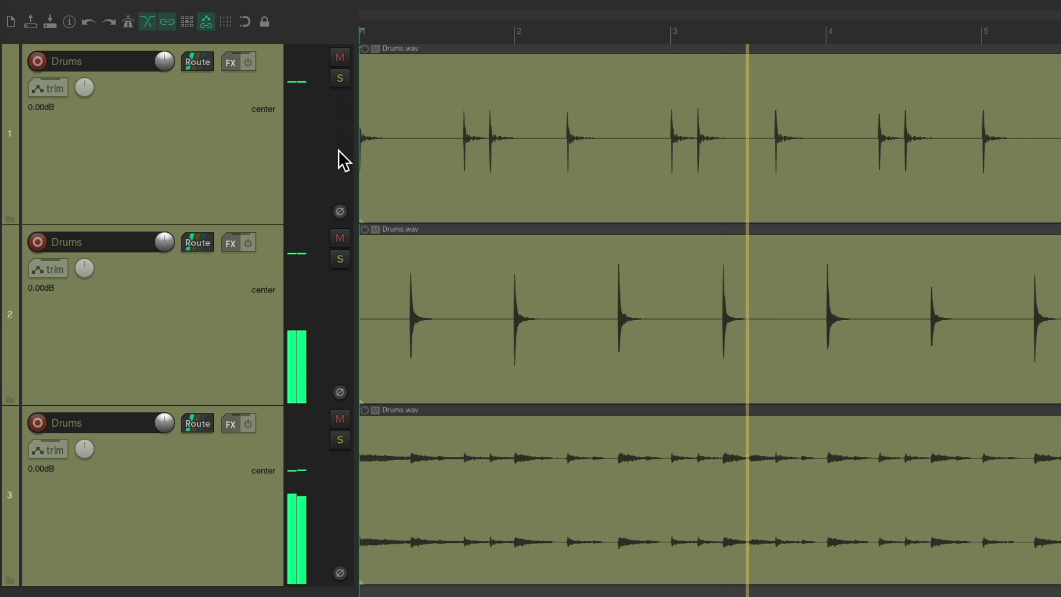
click(340, 258)
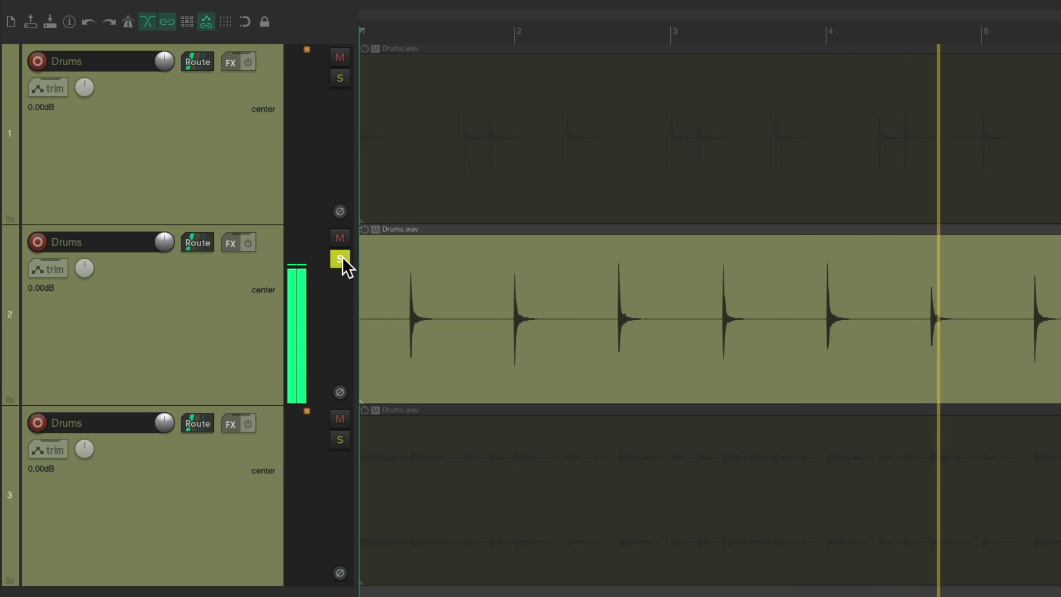
click(341, 258)
click(342, 440)
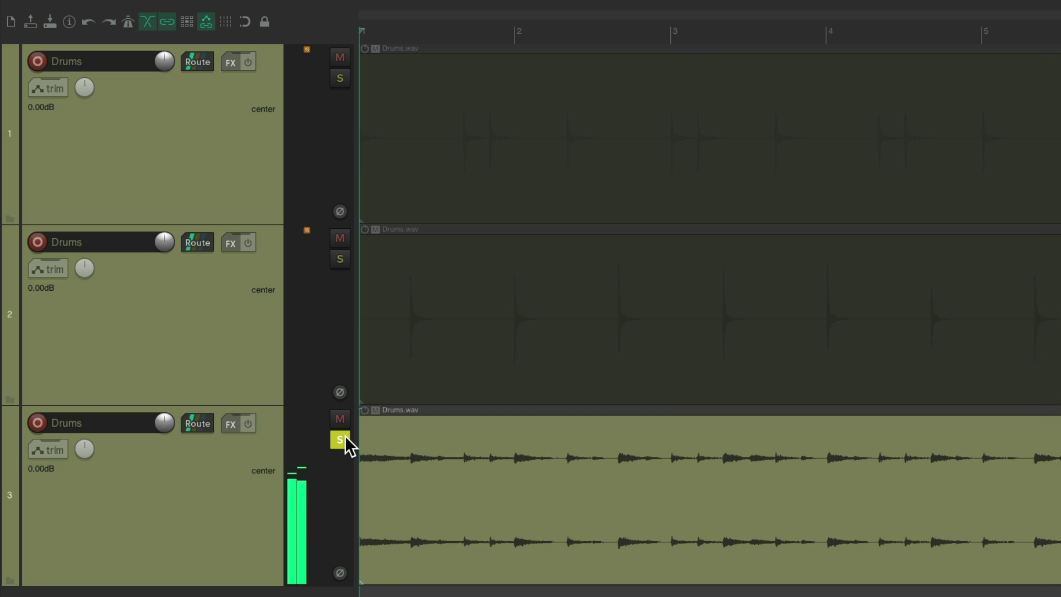
click(344, 436)
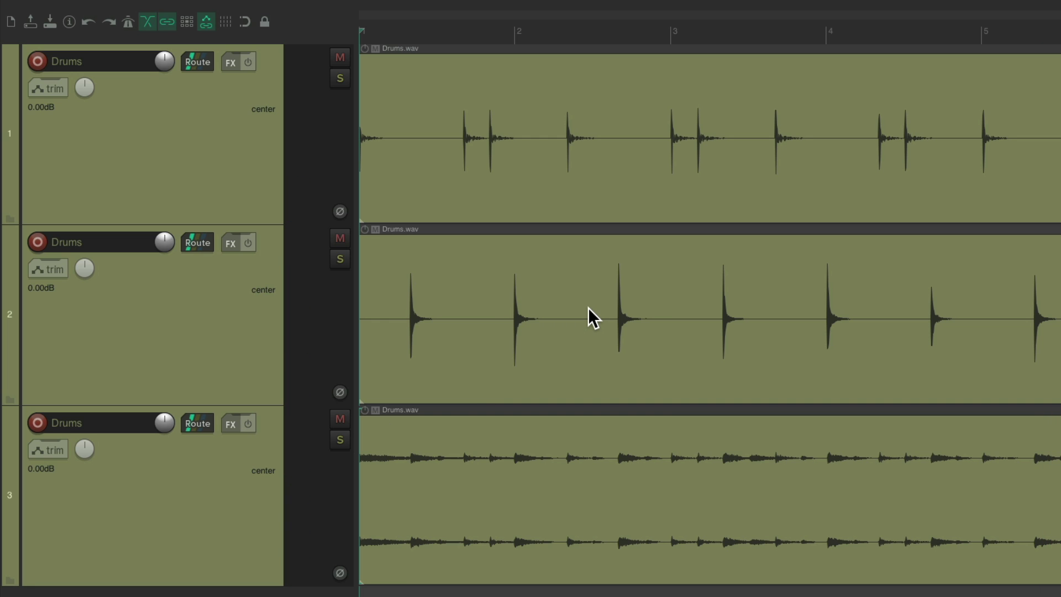